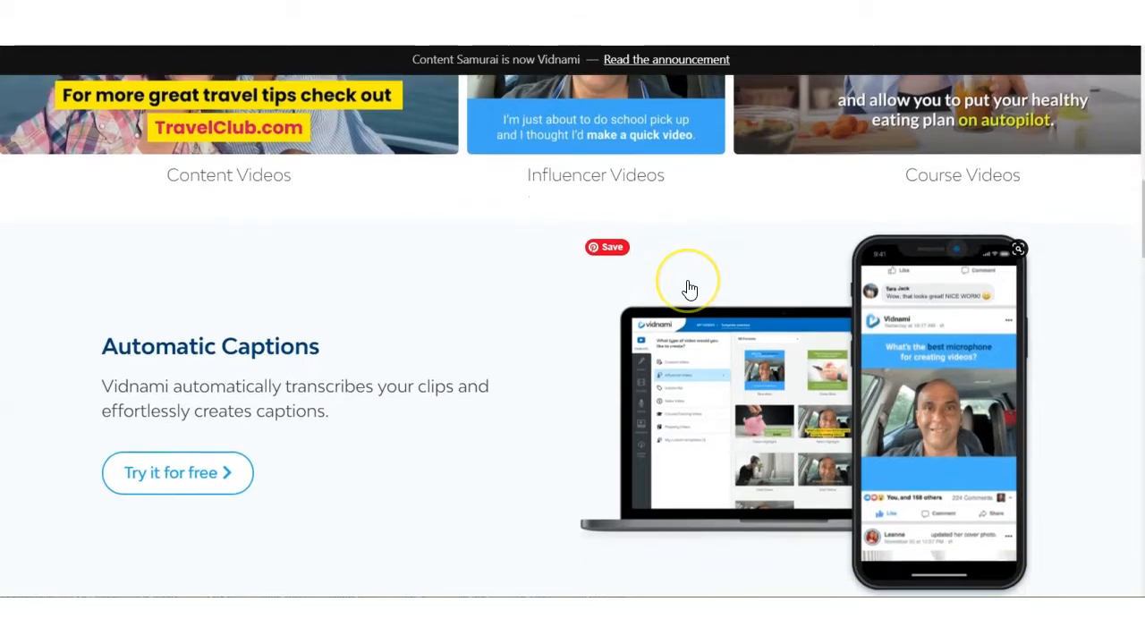
# Examine the Vidnami and ClipScribe home pages for their caption, clip selection, layout and video creation features.
pyautogui.scroll(-4, 689, 289)
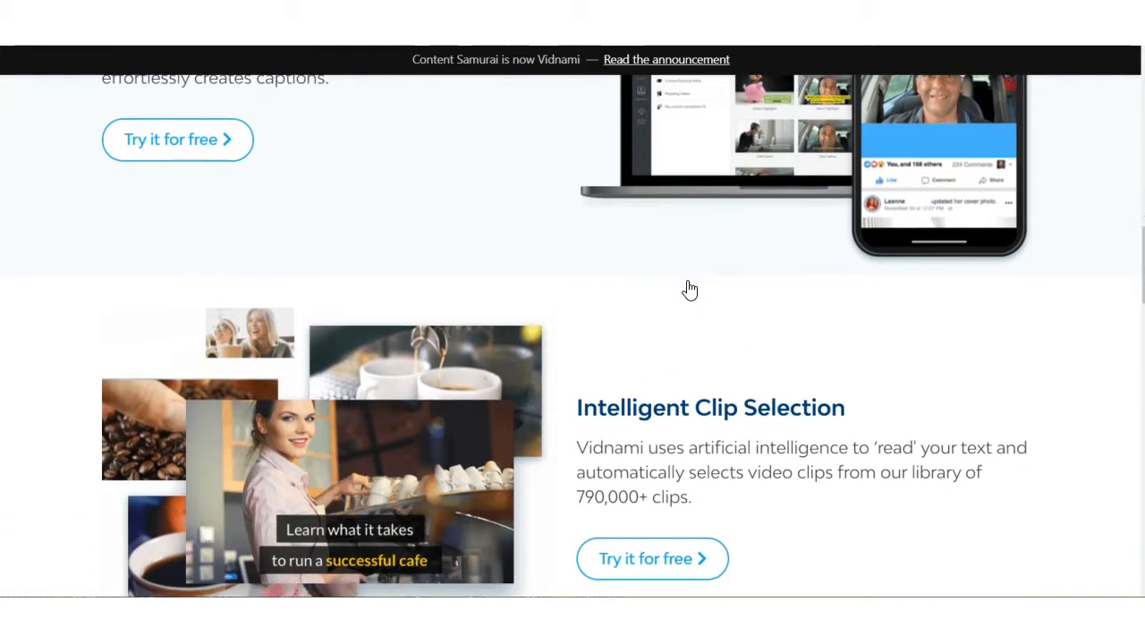
pyautogui.scroll(-3, 689, 289)
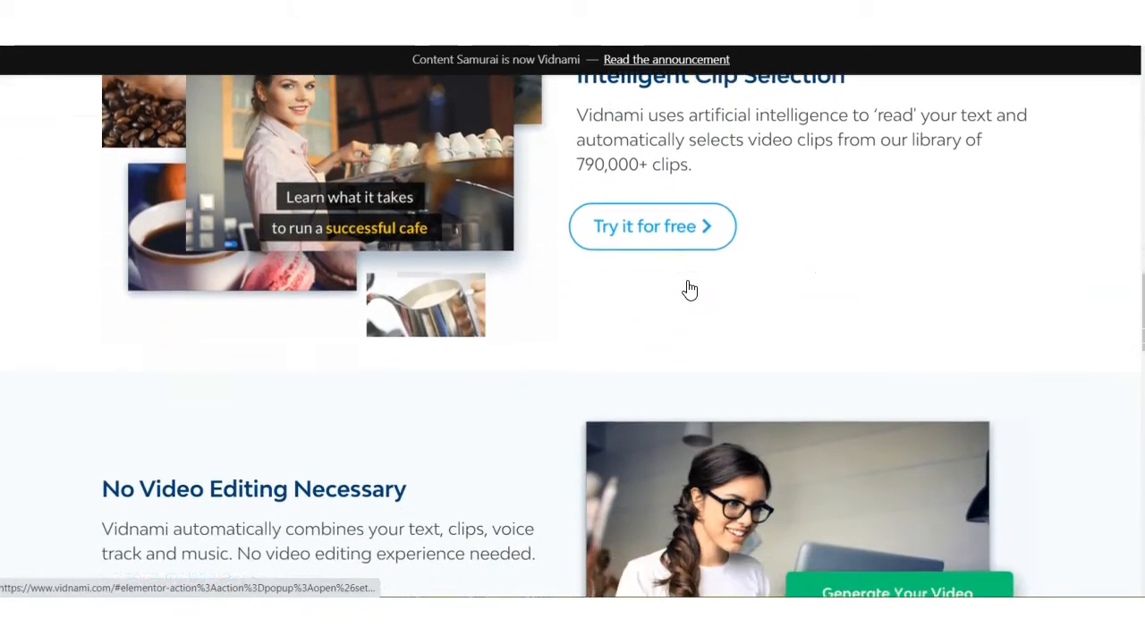
pyautogui.scroll(-2, 689, 289)
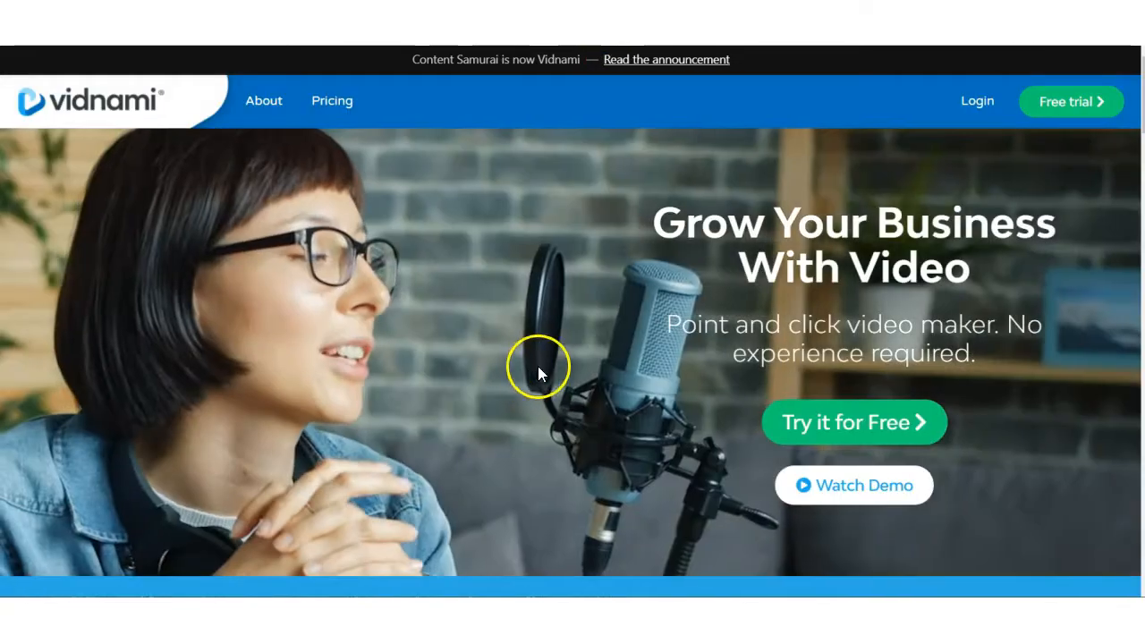
pyautogui.scroll(-2, 861, 307)
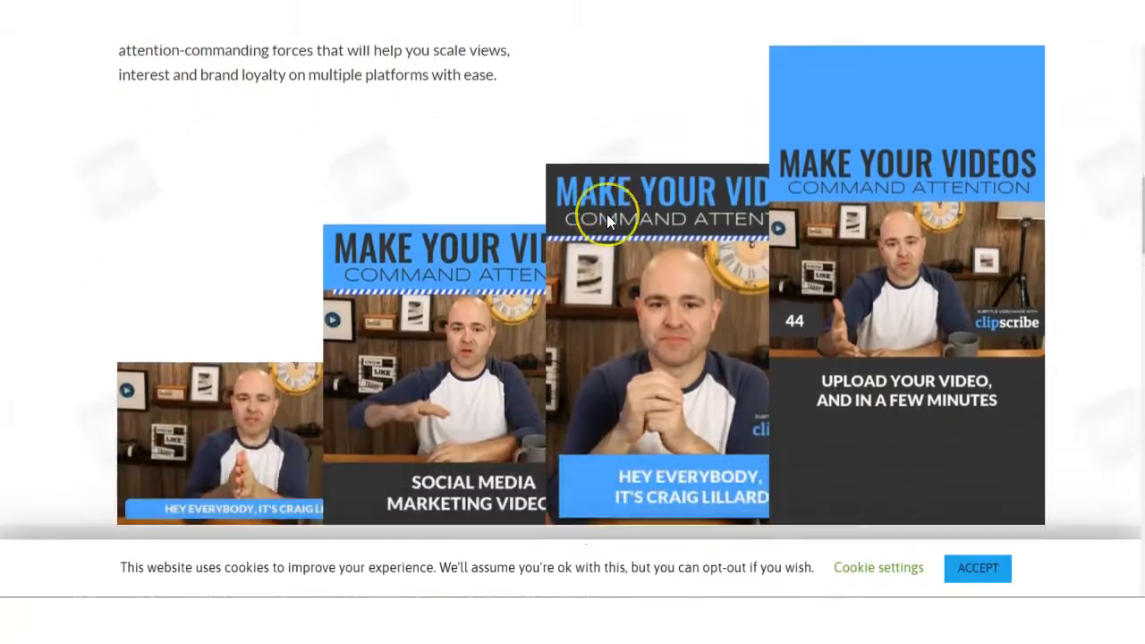
pyautogui.scroll(-5, 607, 214)
pyautogui.scroll(-2, 607, 219)
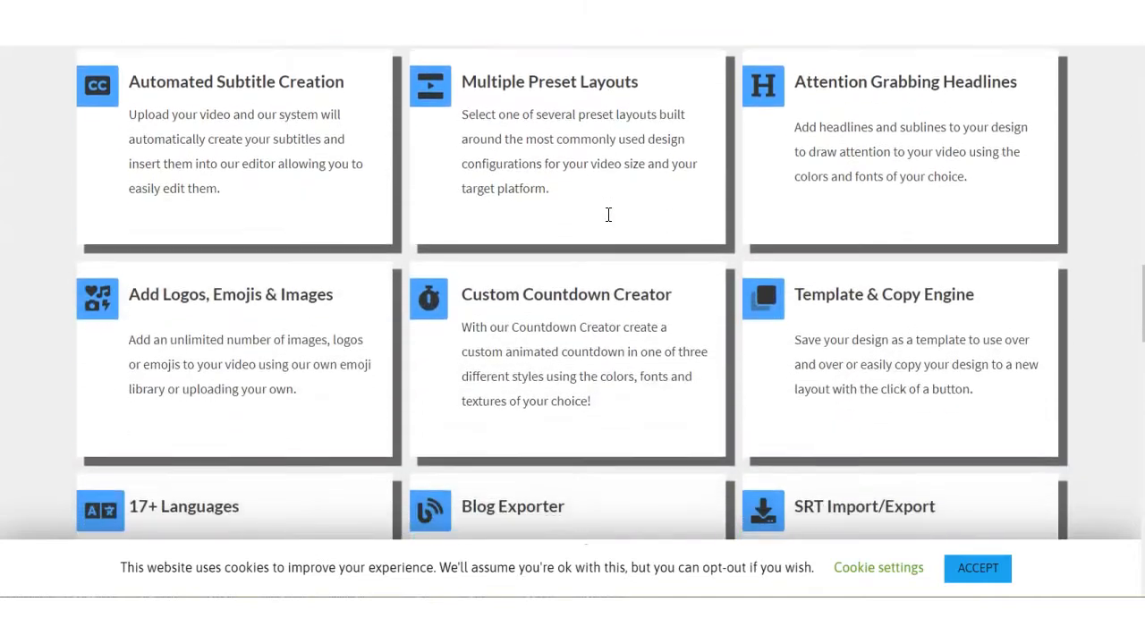
pyautogui.scroll(5, 607, 219)
pyautogui.scroll(8, 607, 214)
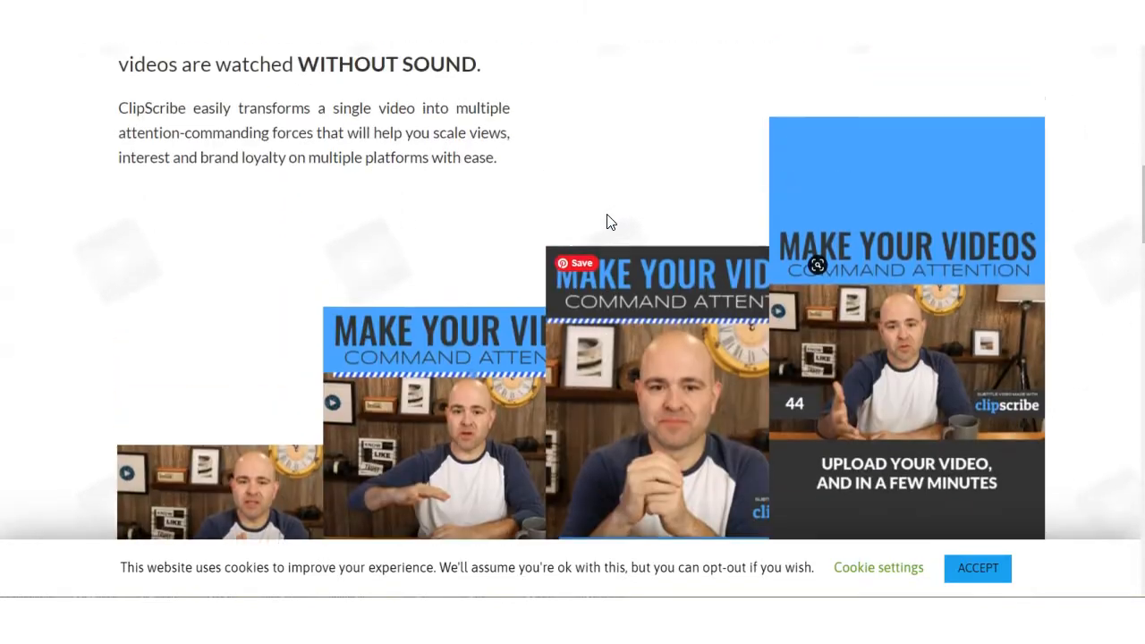
pyautogui.scroll(2, 606, 213)
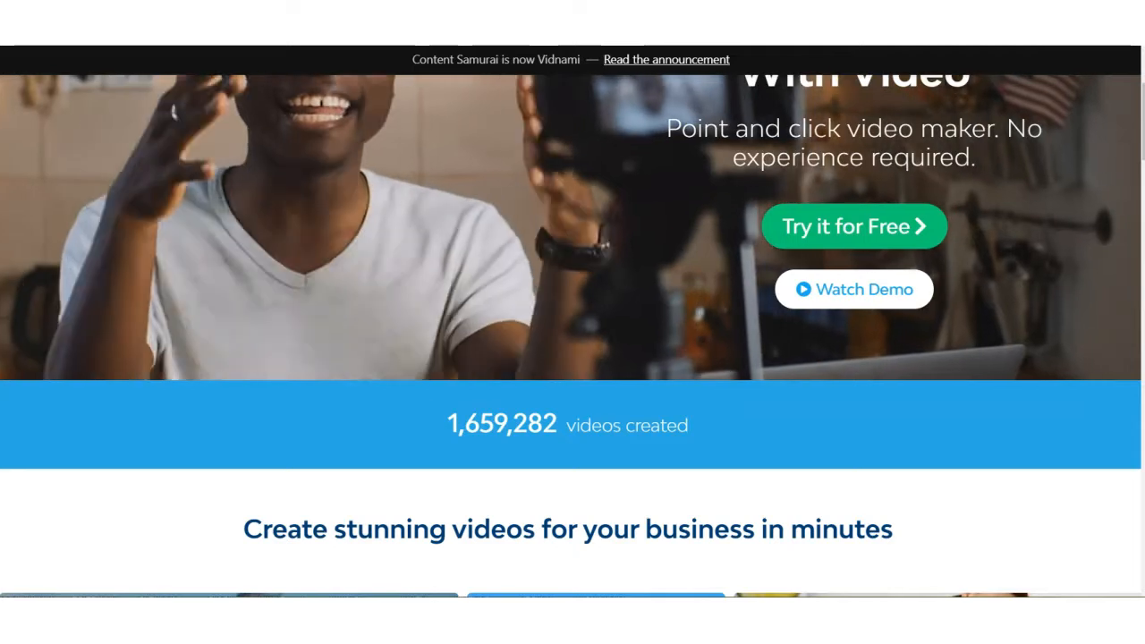
pyautogui.scroll(-5, 678, 312)
pyautogui.scroll(-5, 680, 318)
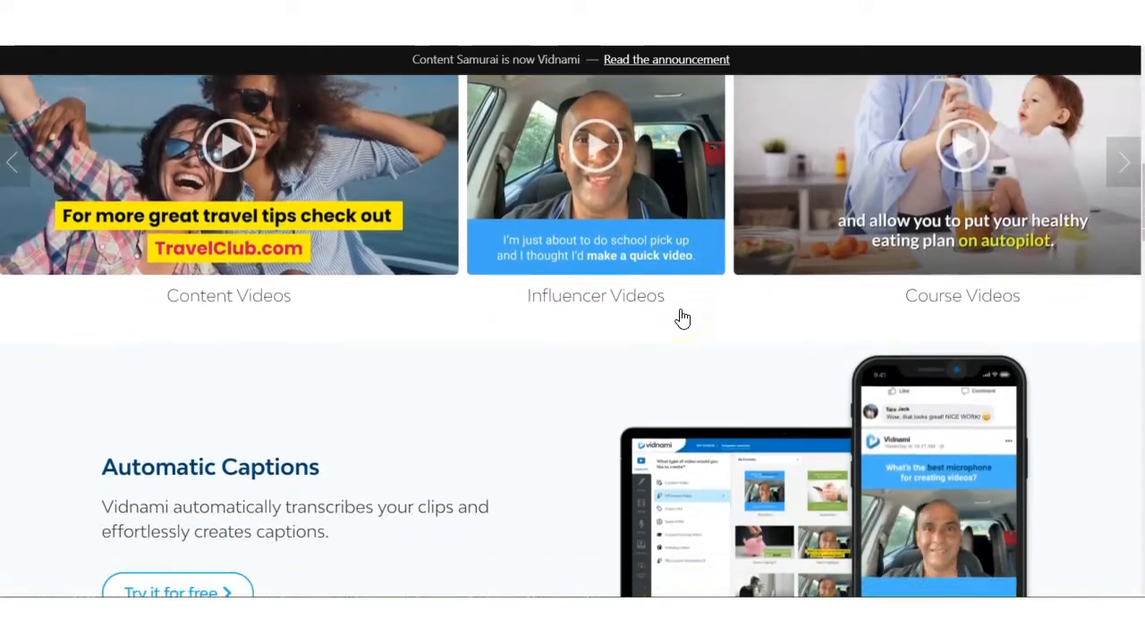
pyautogui.scroll(-4, 679, 317)
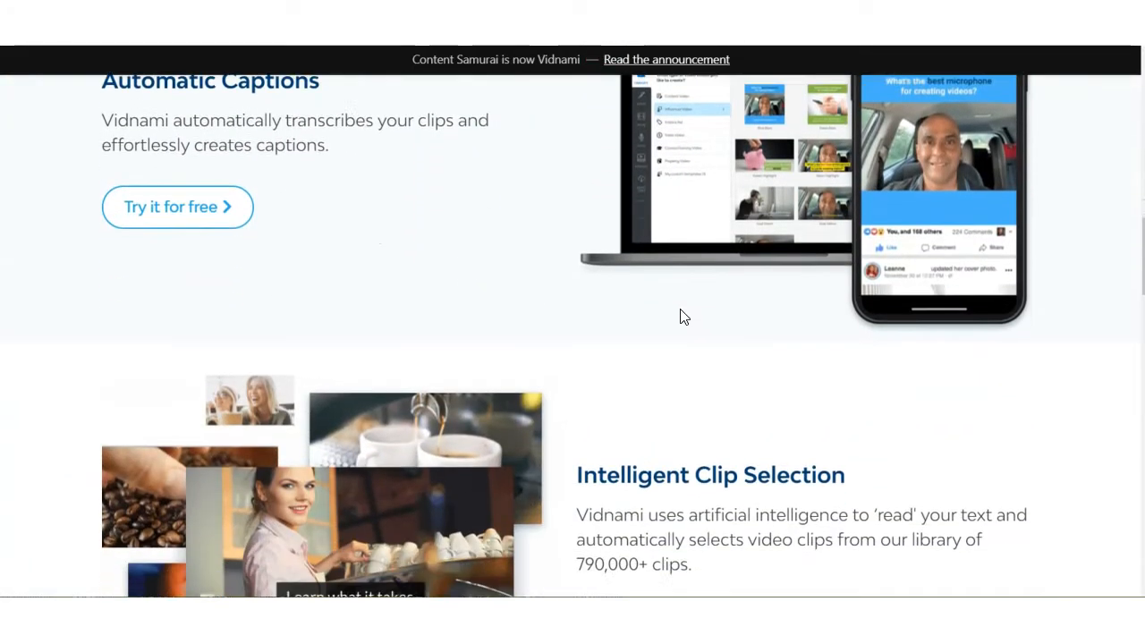
pyautogui.scroll(-5, 680, 318)
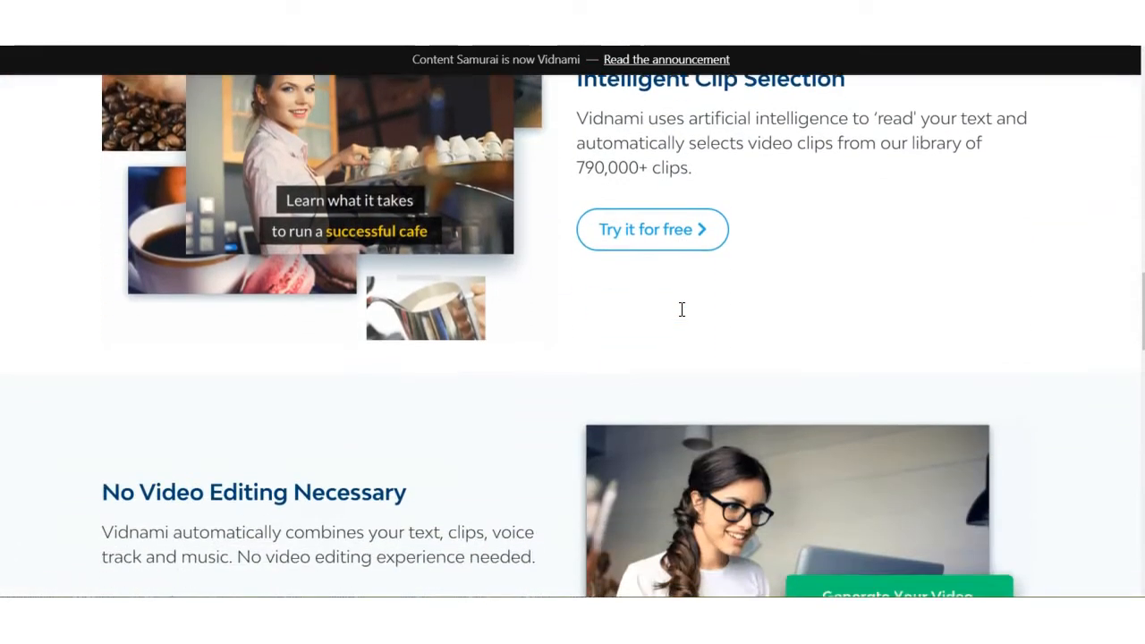
pyautogui.scroll(-2, 680, 311)
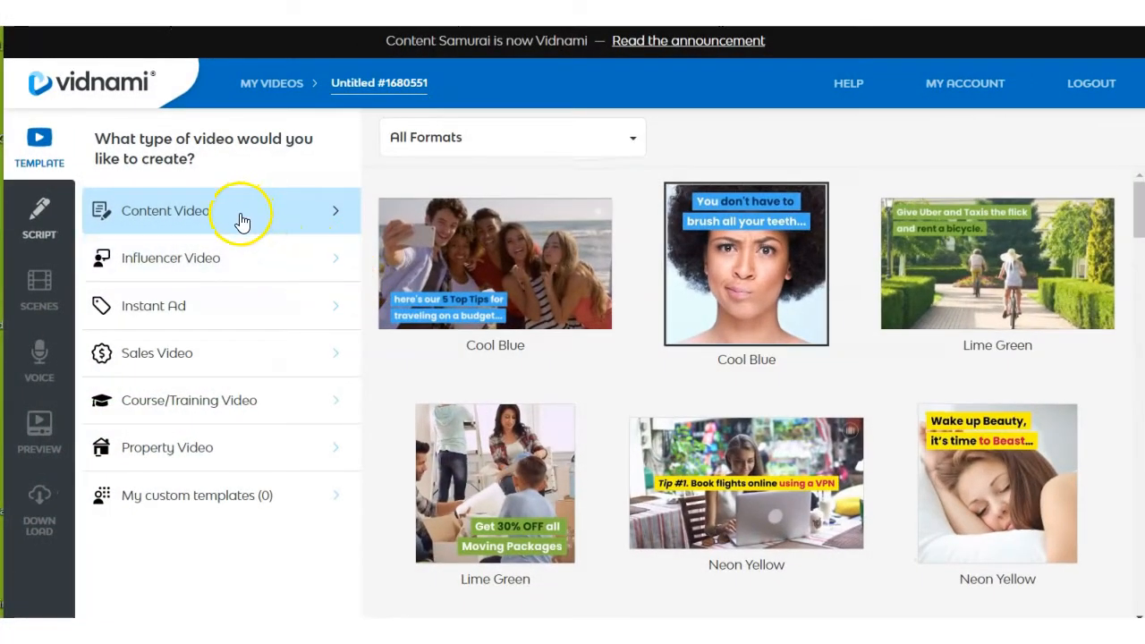
# Browse the available templates for Influencer, Instant Ad, Sales, Course/Training and Property videos.
pyautogui.click(213, 265)
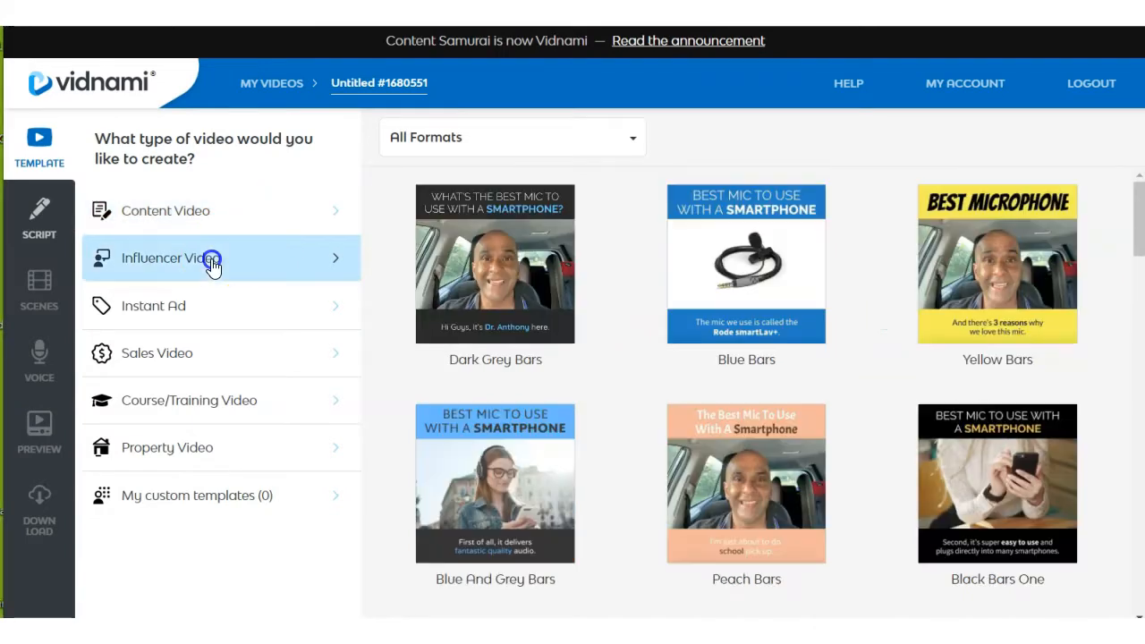
pyautogui.click(205, 309)
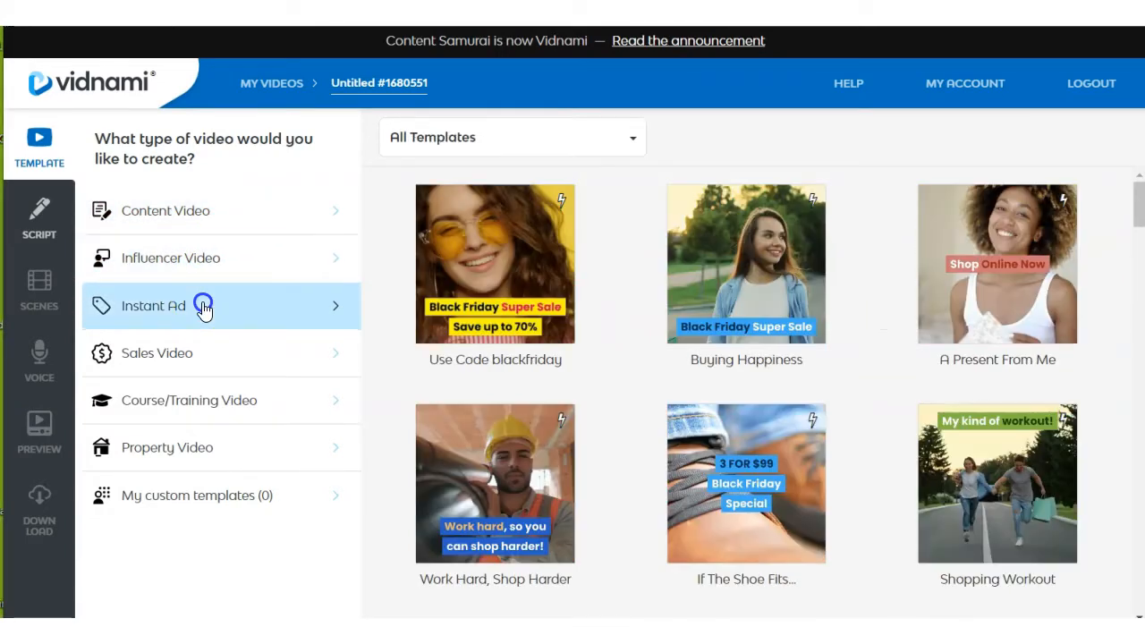
pyautogui.click(202, 363)
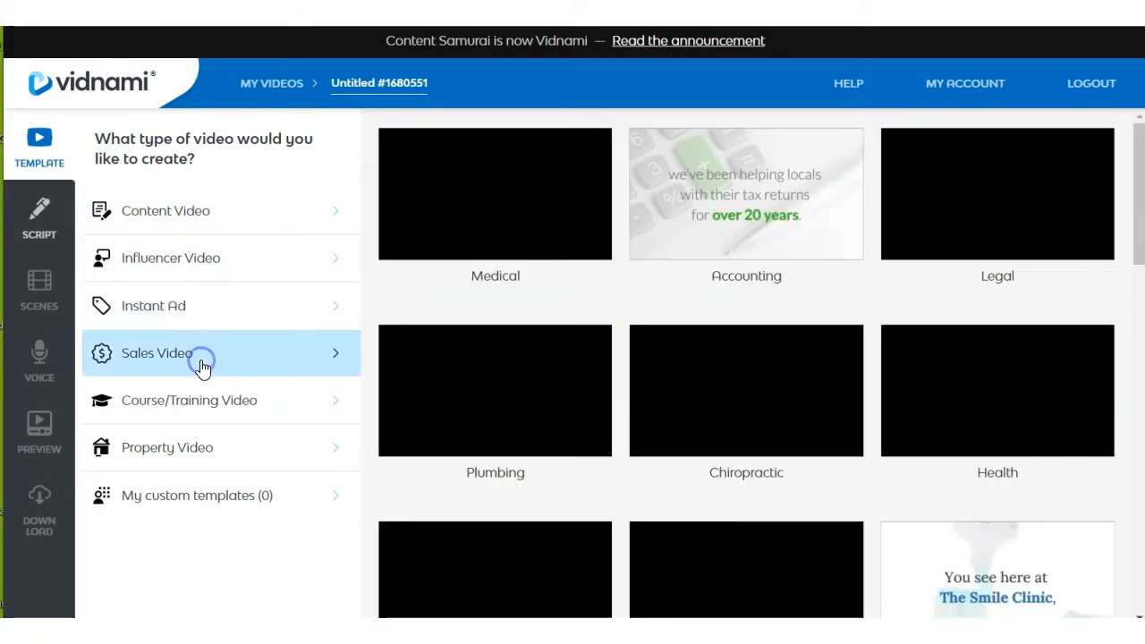
pyautogui.click(210, 410)
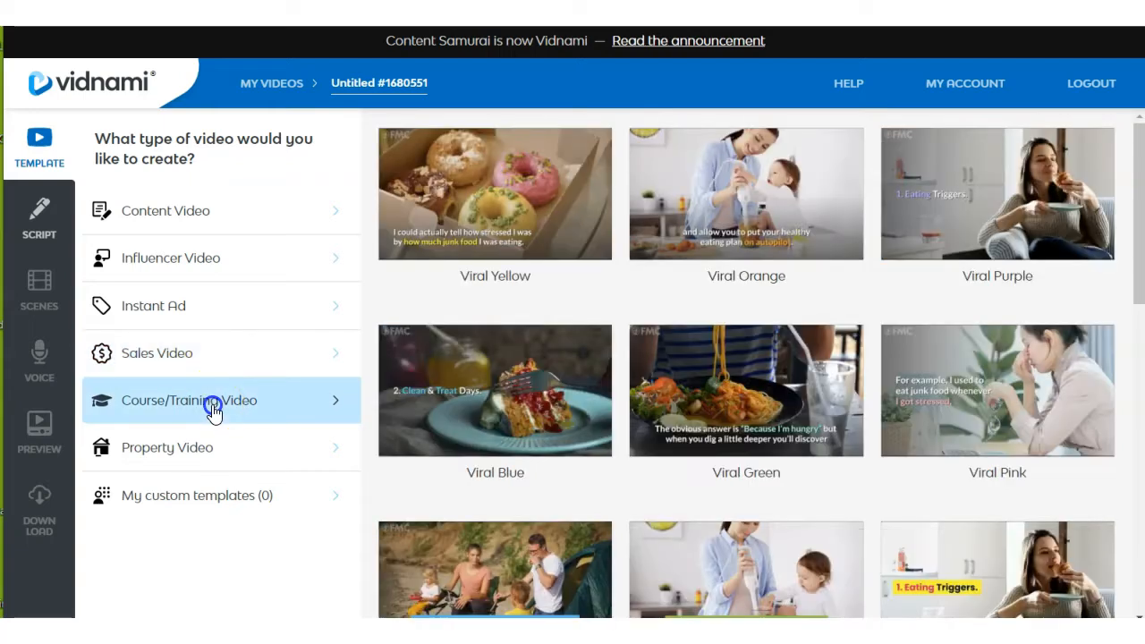
pyautogui.click(222, 449)
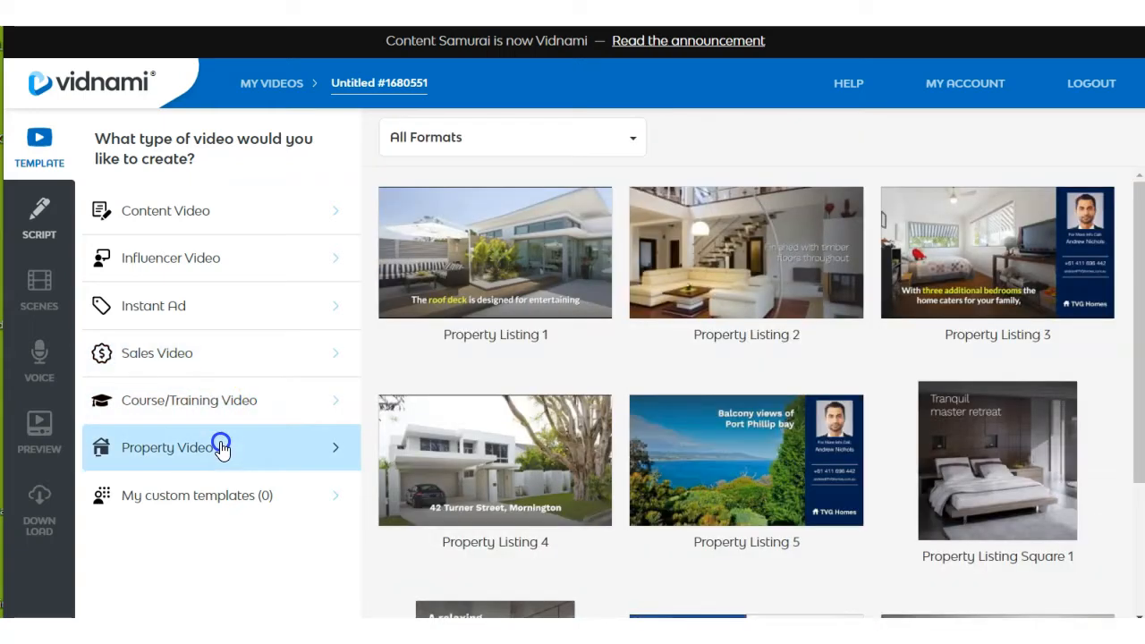
pyautogui.click(238, 248)
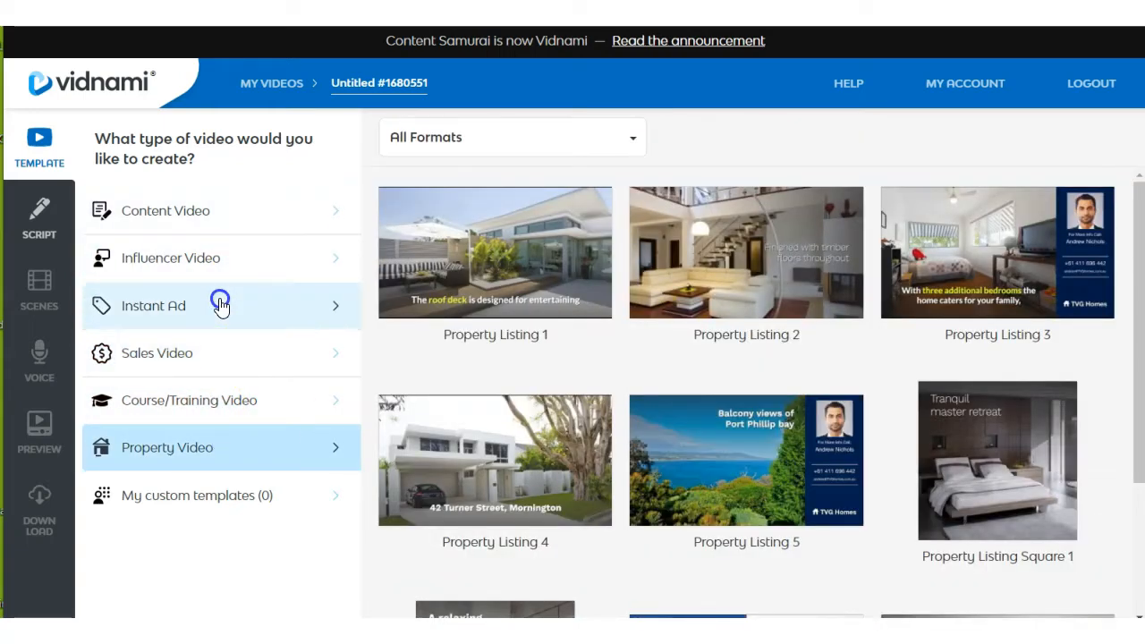
# Choose the Influencer Video type, then open the Teal Bars template and play its sample video.
pyautogui.click(212, 267)
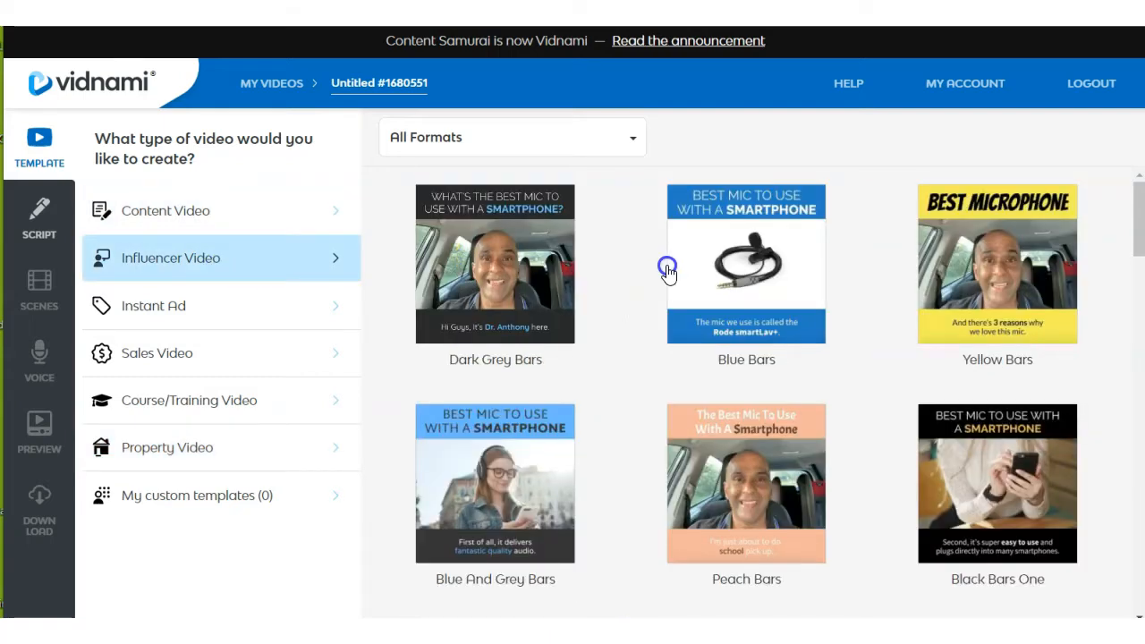
pyautogui.scroll(-5, 725, 291)
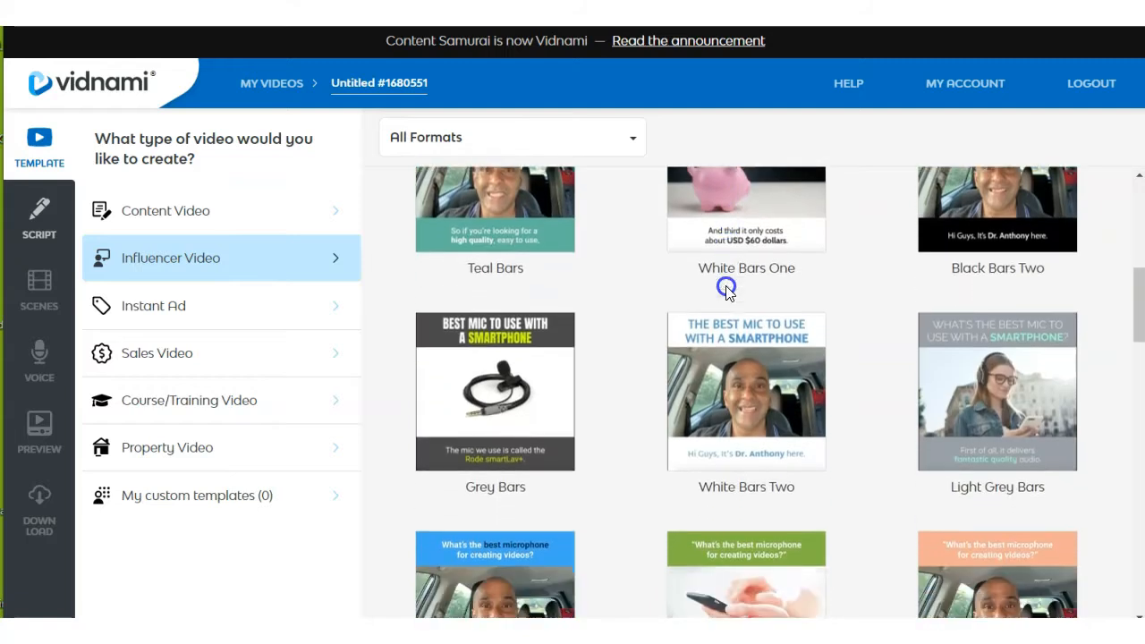
pyautogui.scroll(-2, 725, 288)
pyautogui.scroll(4, 725, 289)
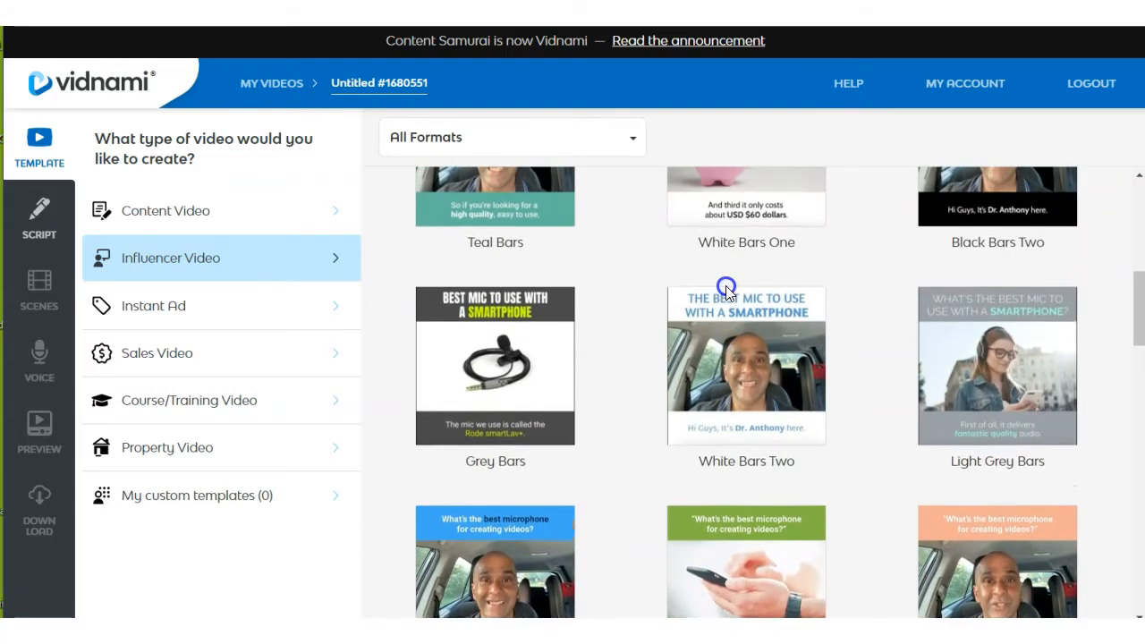
pyautogui.scroll(2, 726, 286)
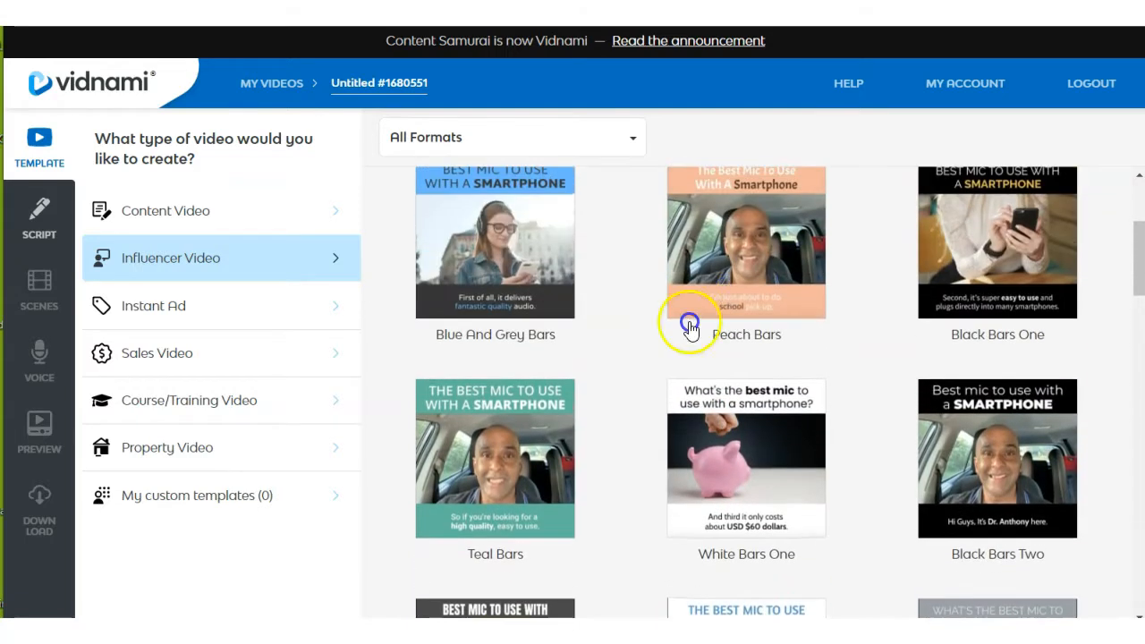
pyautogui.click(519, 453)
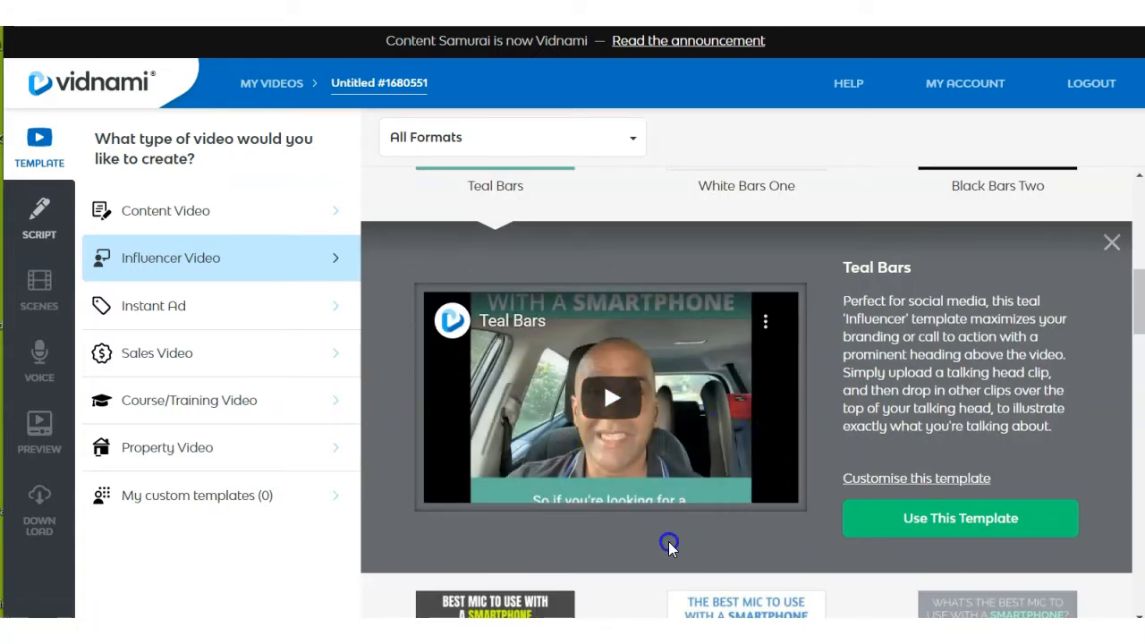
pyautogui.click(646, 456)
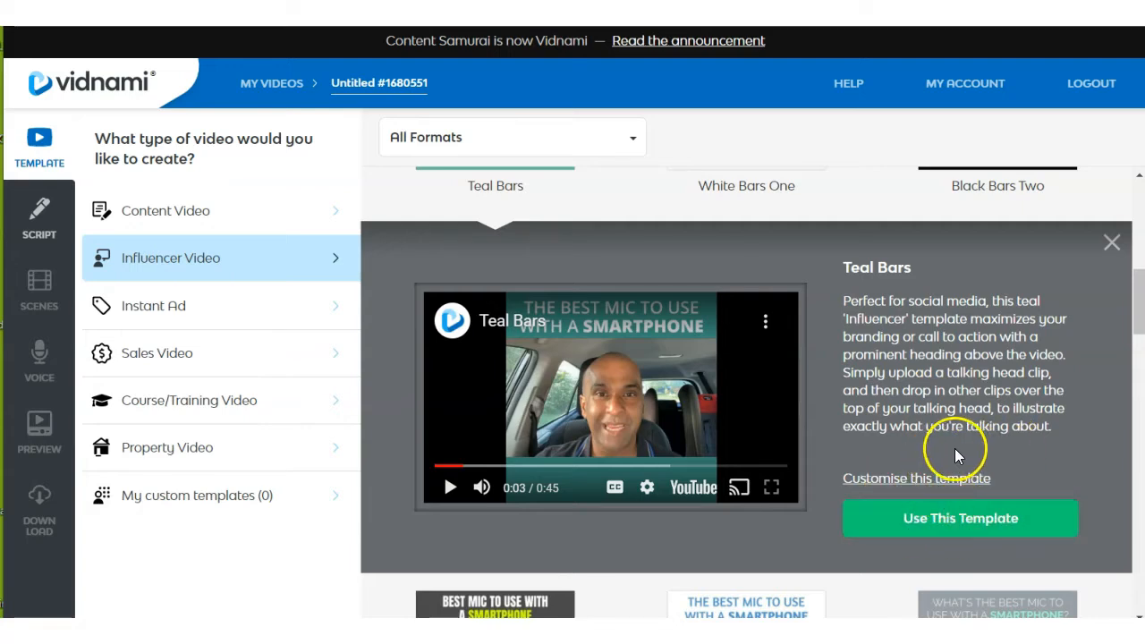
# Start customising the Teal Bars template and review its top and bottom panel options.
pyautogui.click(920, 486)
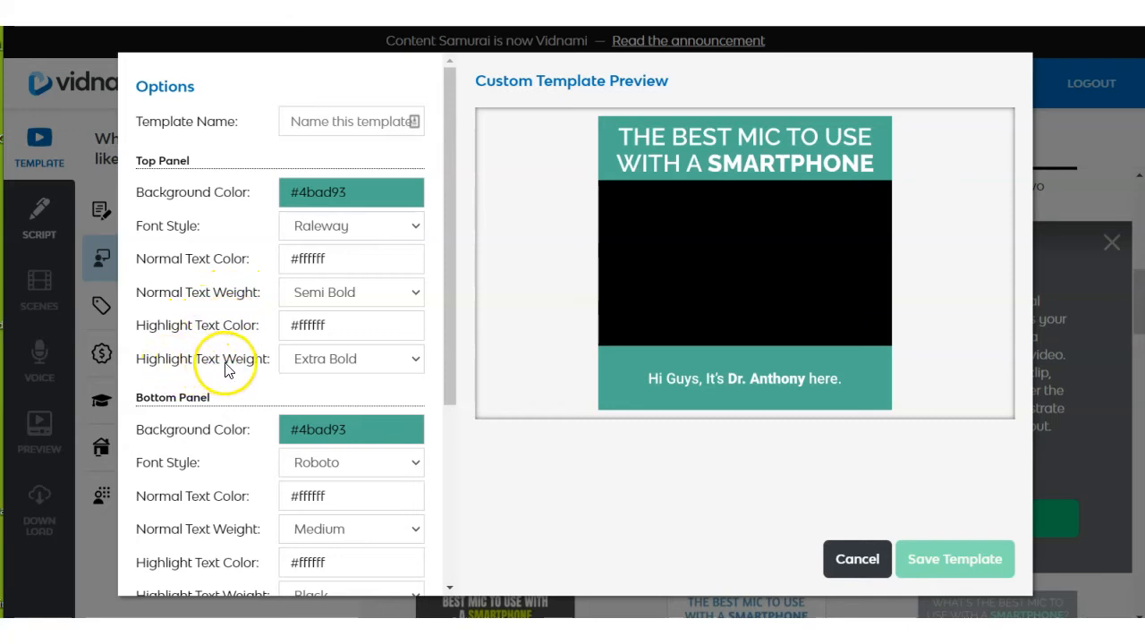
pyautogui.scroll(-1, 212, 332)
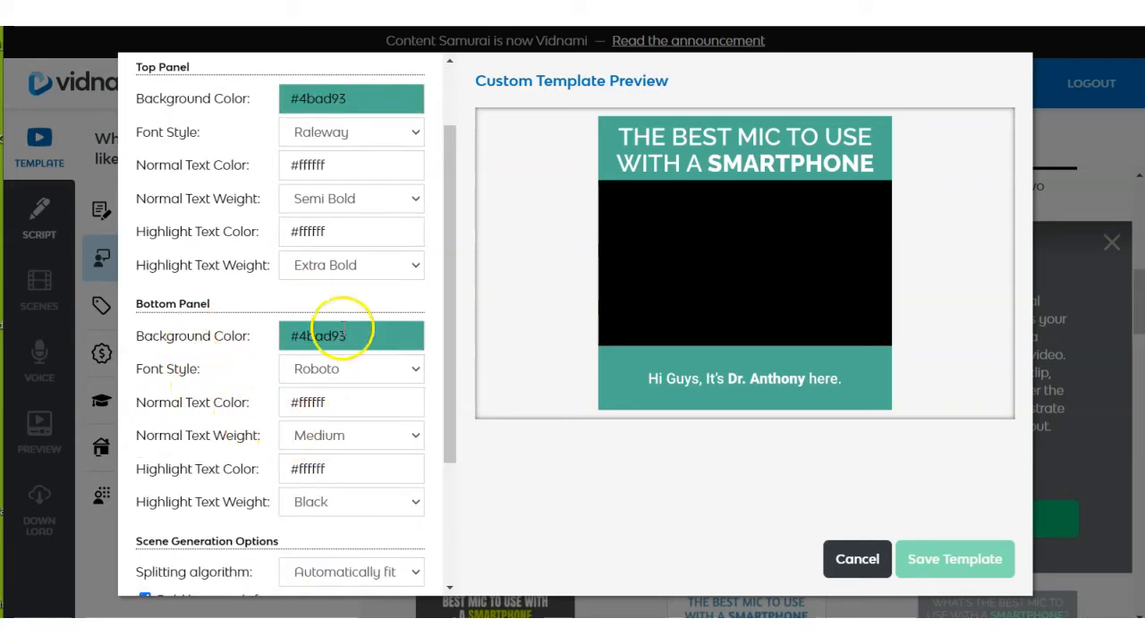
pyautogui.scroll(1, 379, 338)
pyautogui.scroll(1, 379, 338)
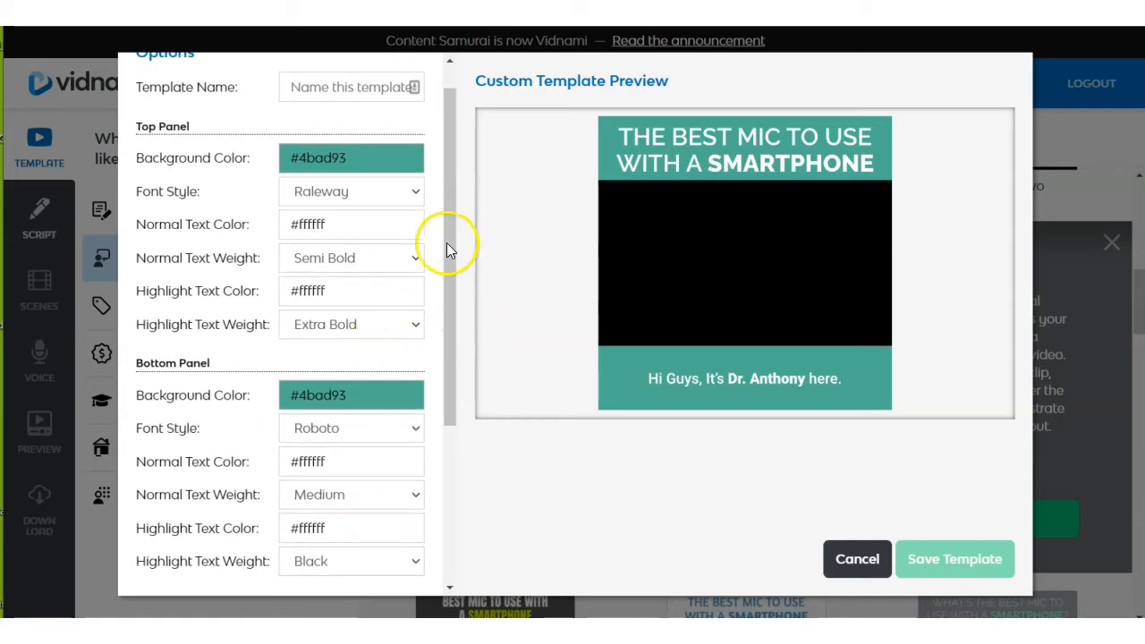
# Set the top panel's background color to #29e3b1 and its font style to Black Han Sans.
pyautogui.click(381, 156)
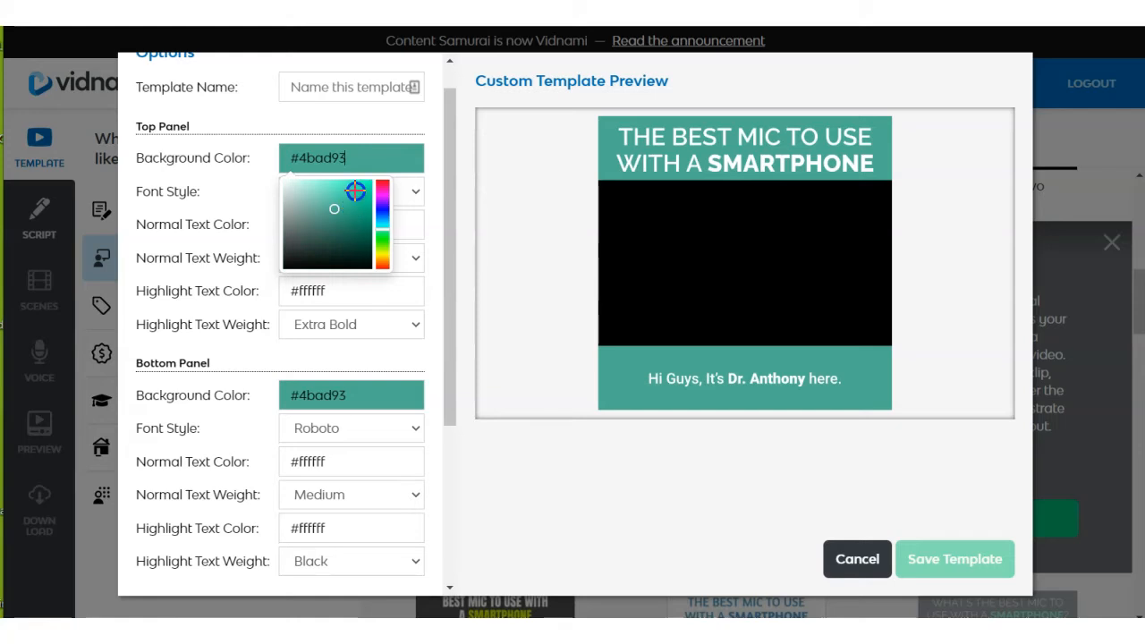
pyautogui.click(355, 190)
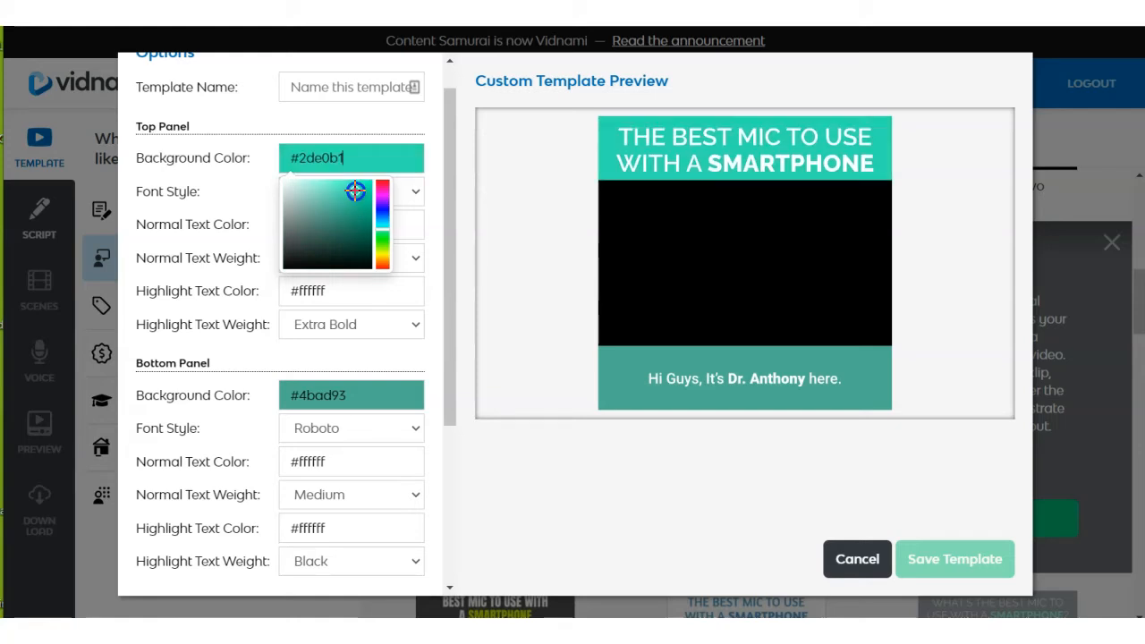
pyautogui.click(313, 230)
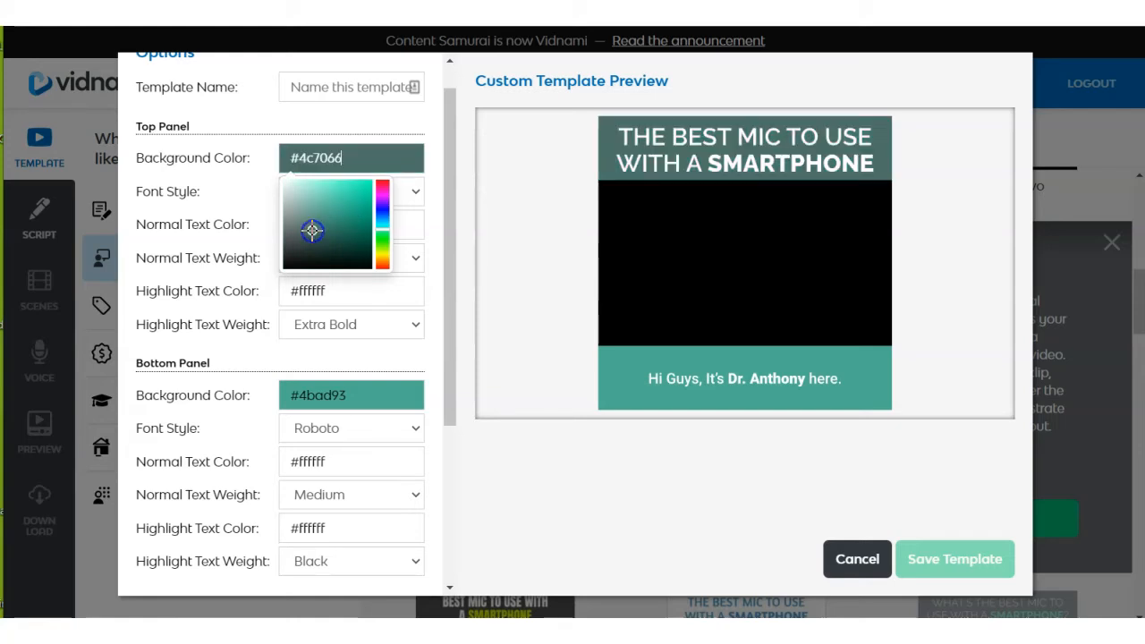
pyautogui.click(353, 190)
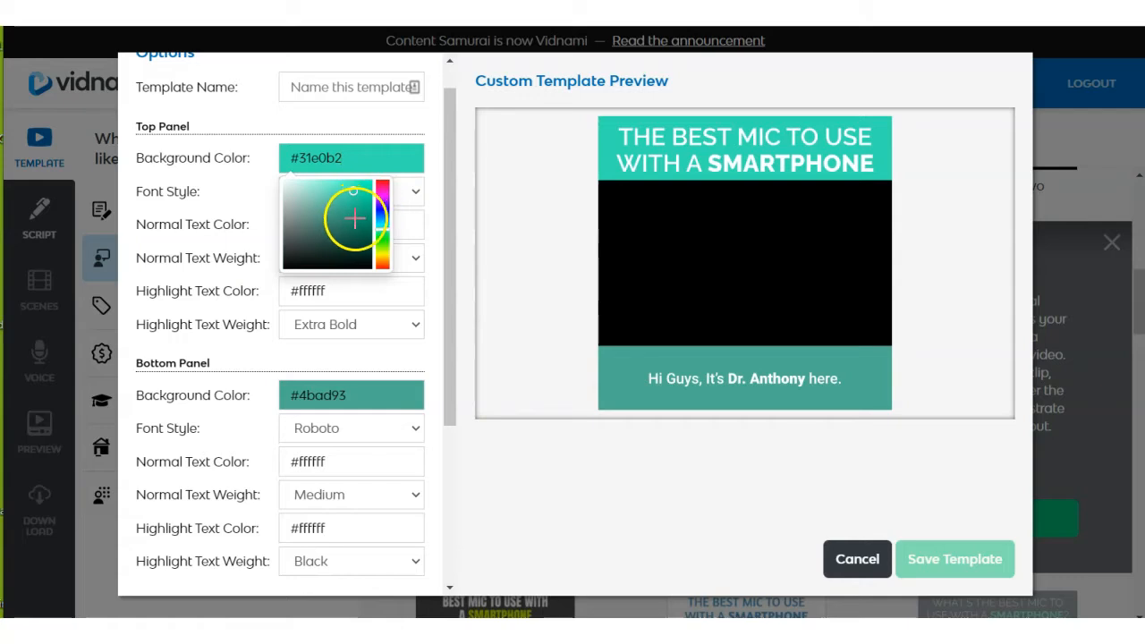
pyautogui.click(358, 219)
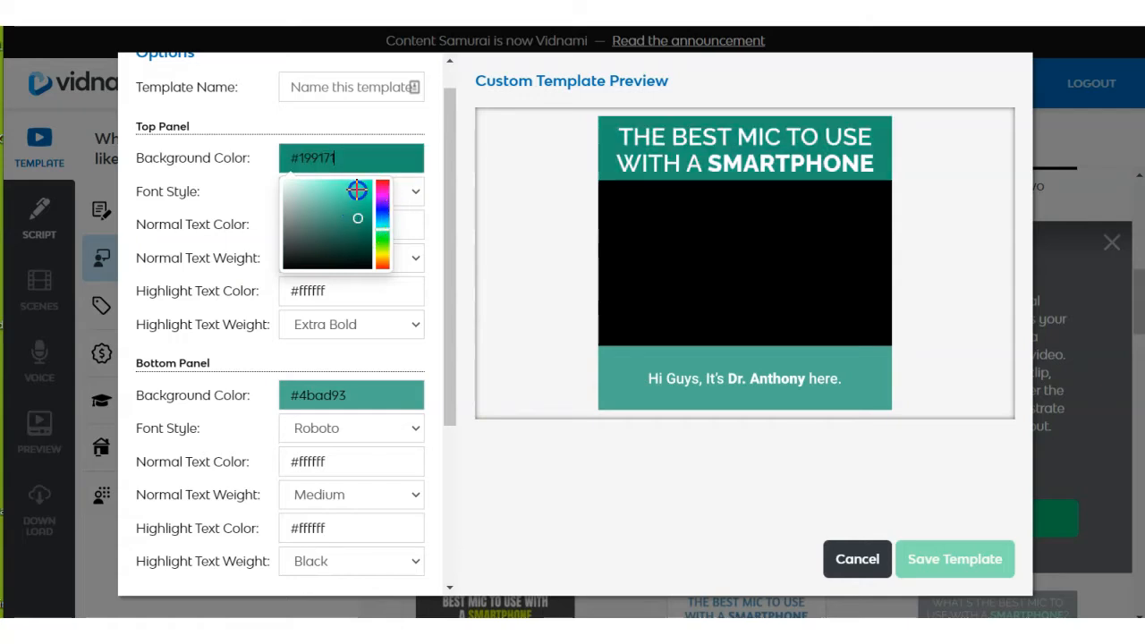
pyautogui.click(356, 190)
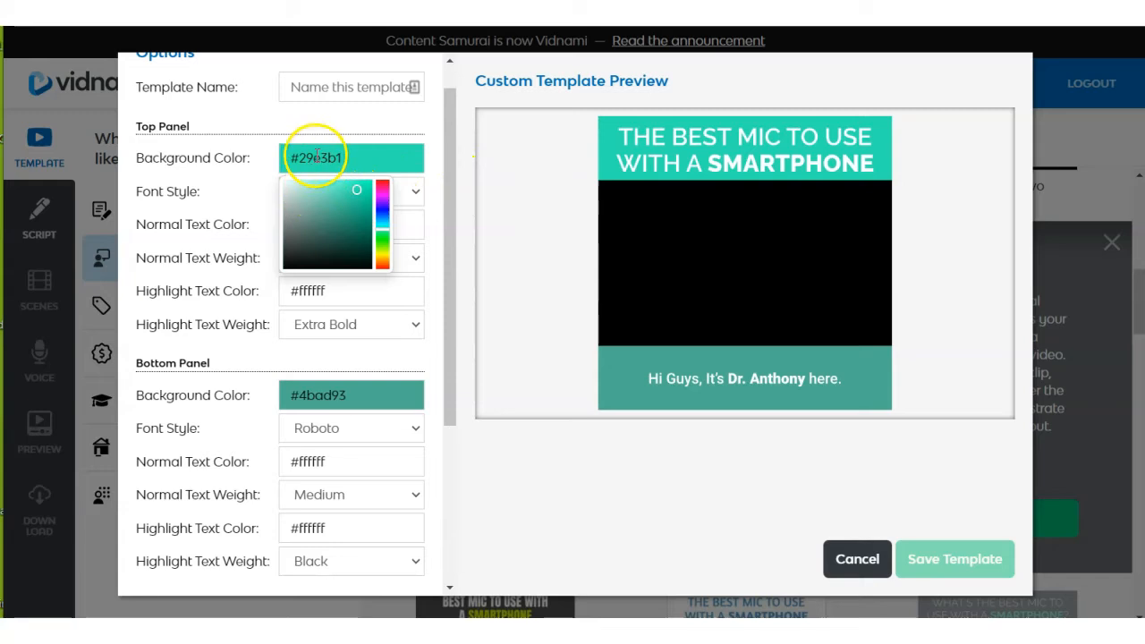
pyautogui.click(413, 193)
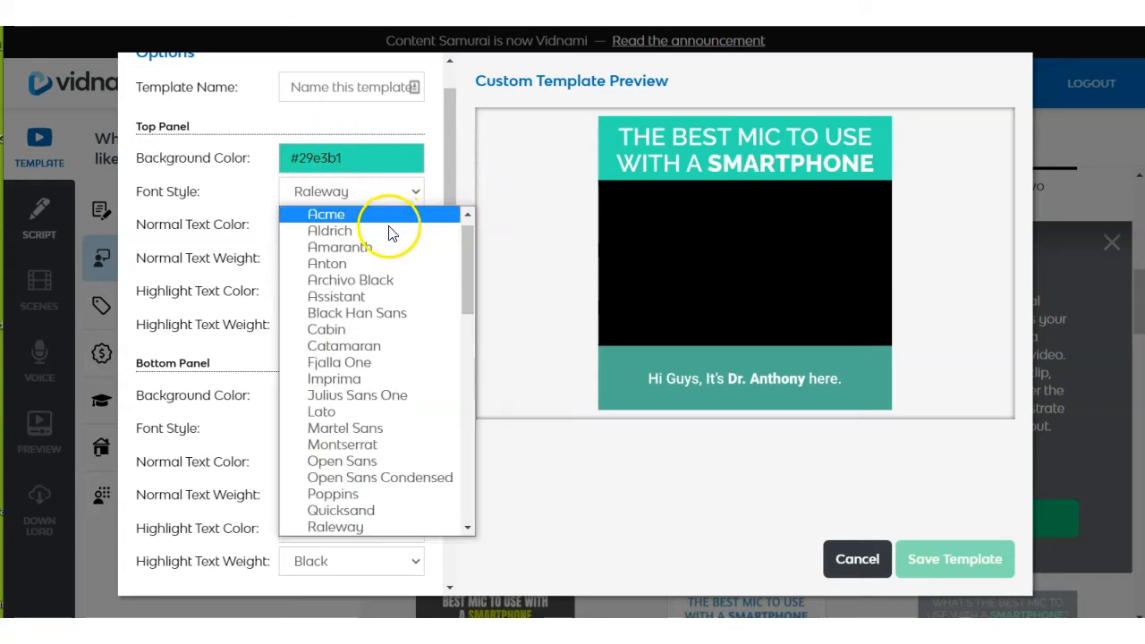
pyautogui.click(359, 313)
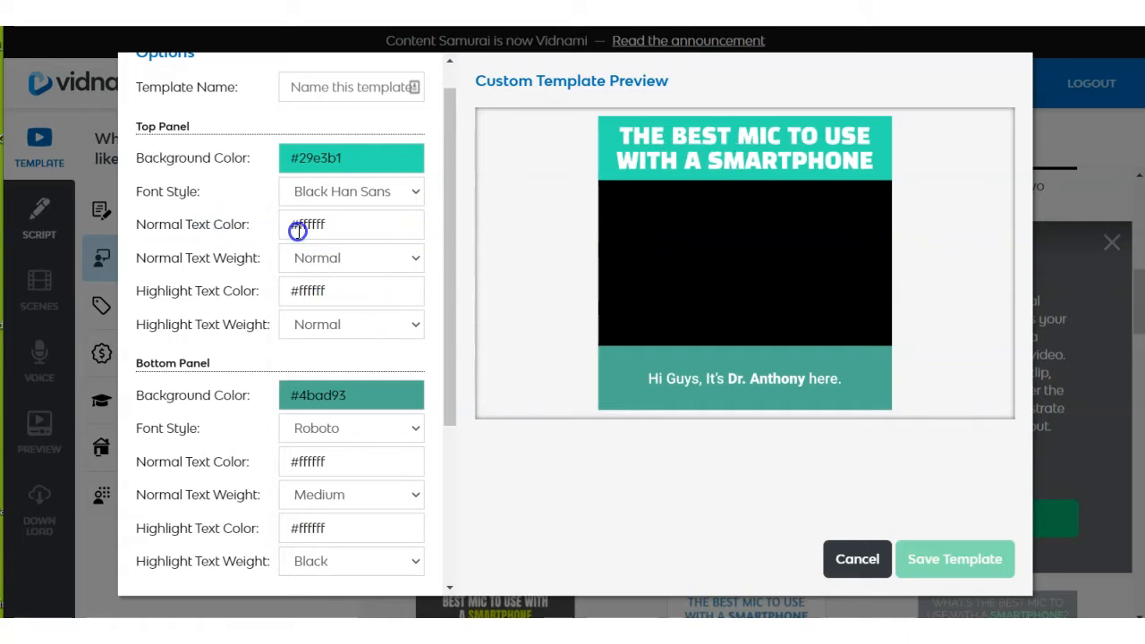
# Set the top panel's normal text color to #b64747.
pyautogui.click(348, 227)
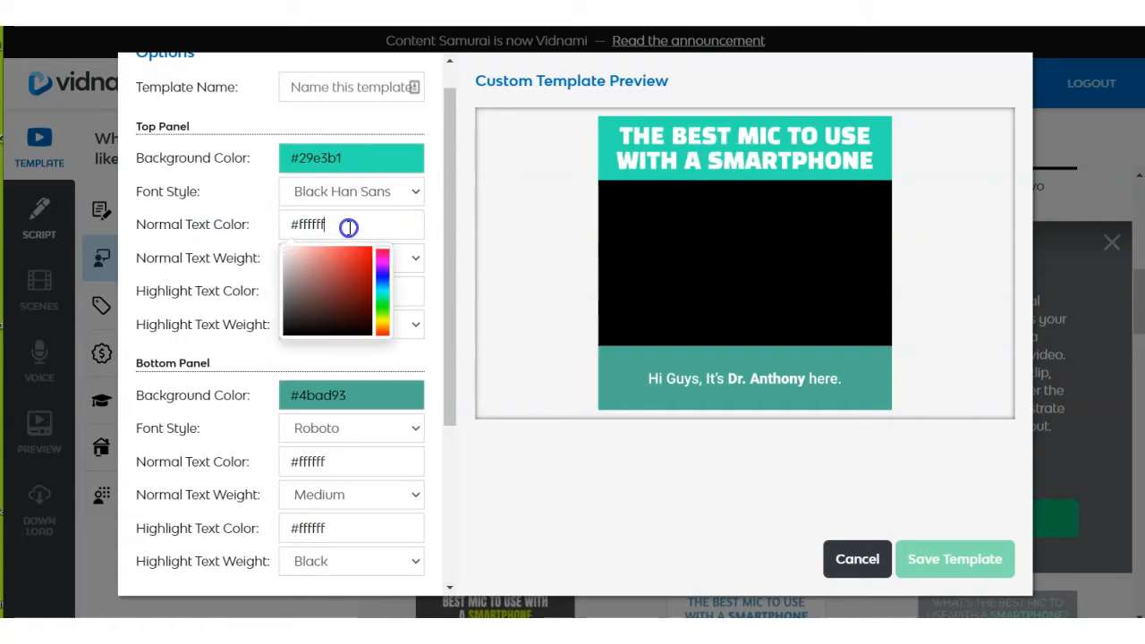
pyautogui.click(348, 256)
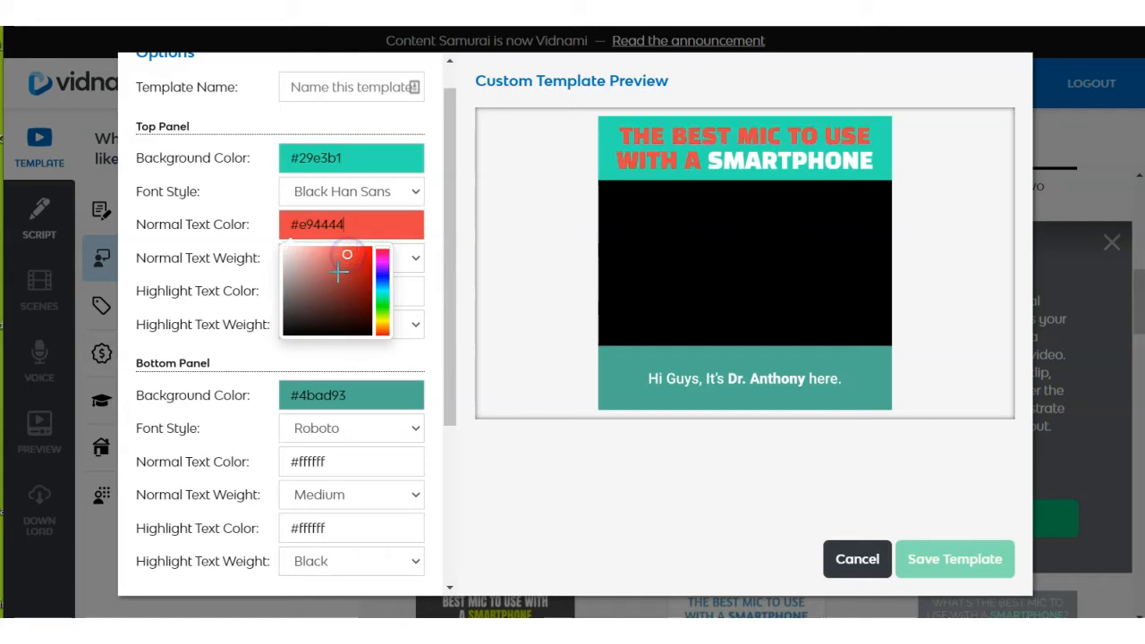
pyautogui.click(338, 272)
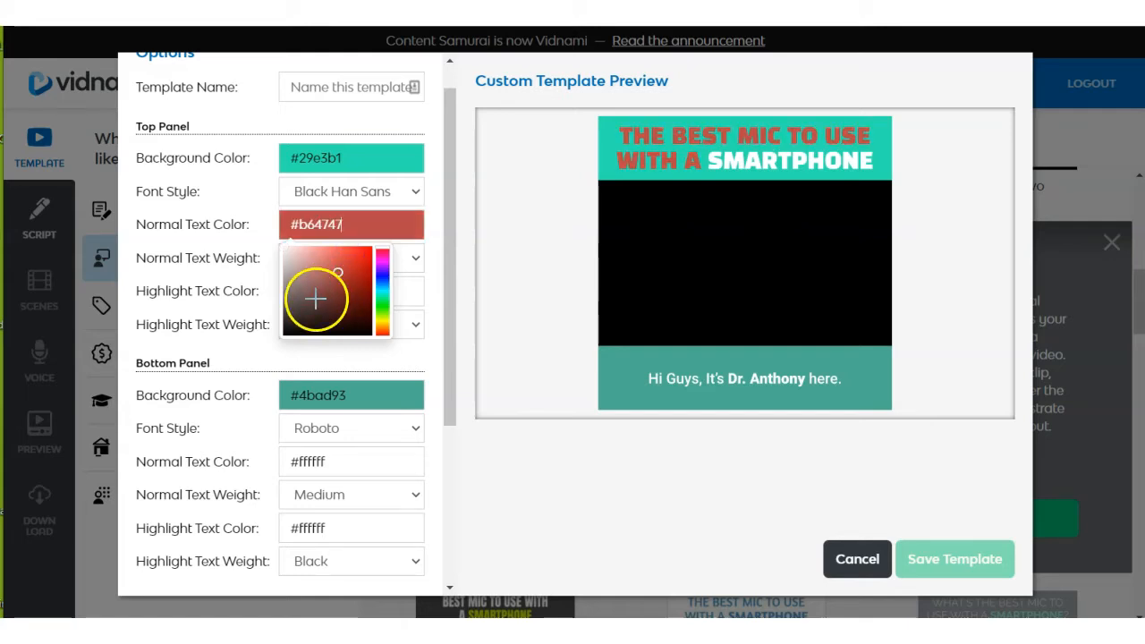
pyautogui.click(242, 302)
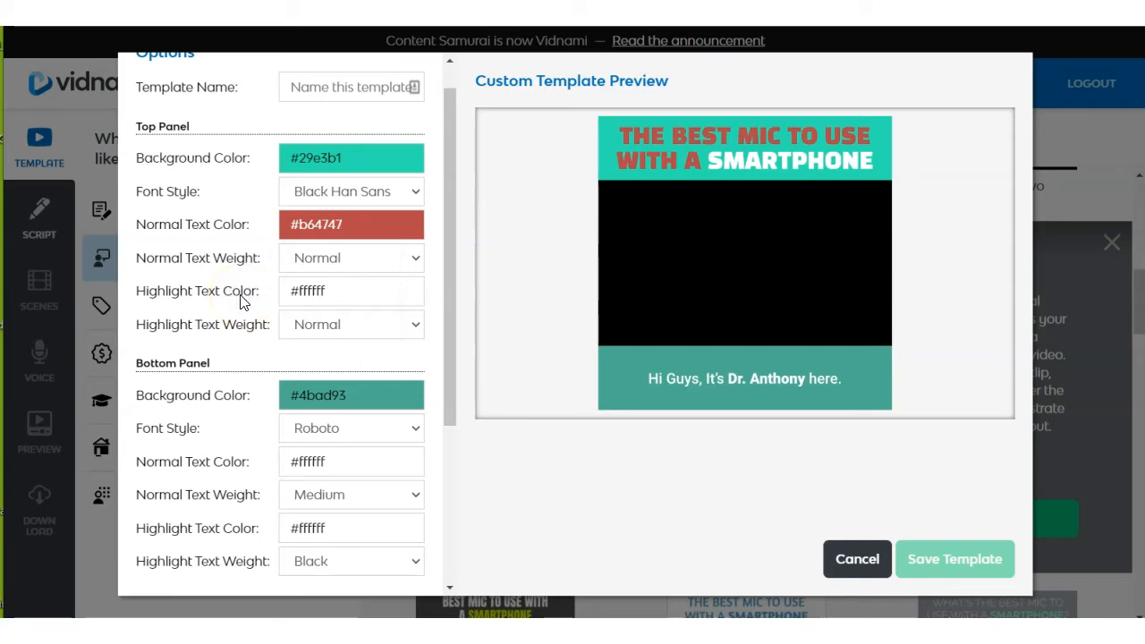
# Set the top panel's highlight text color to the dark brown #301010.
pyautogui.click(332, 283)
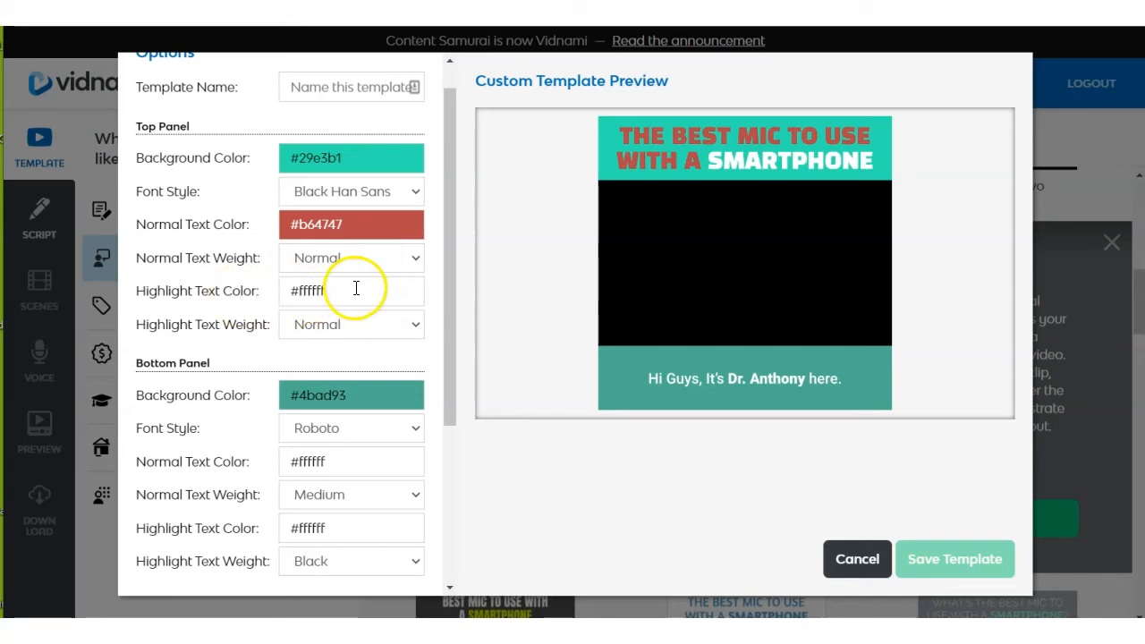
pyautogui.click(356, 288)
pyautogui.moveTo(348, 319); pyautogui.dragTo(310, 333)
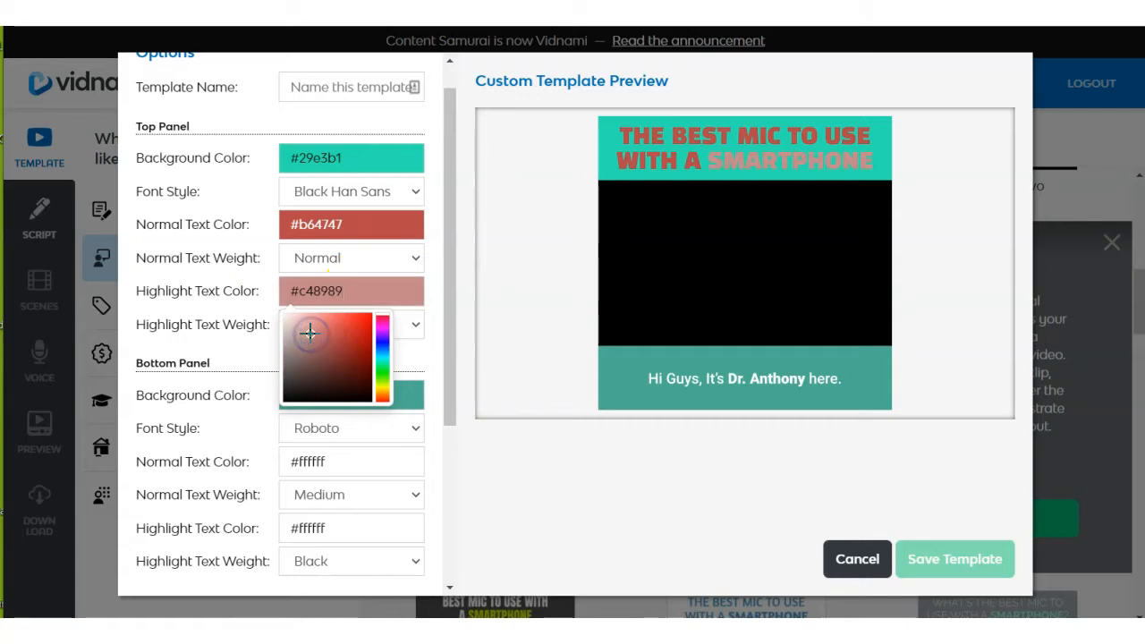
pyautogui.click(342, 385)
pyautogui.click(236, 325)
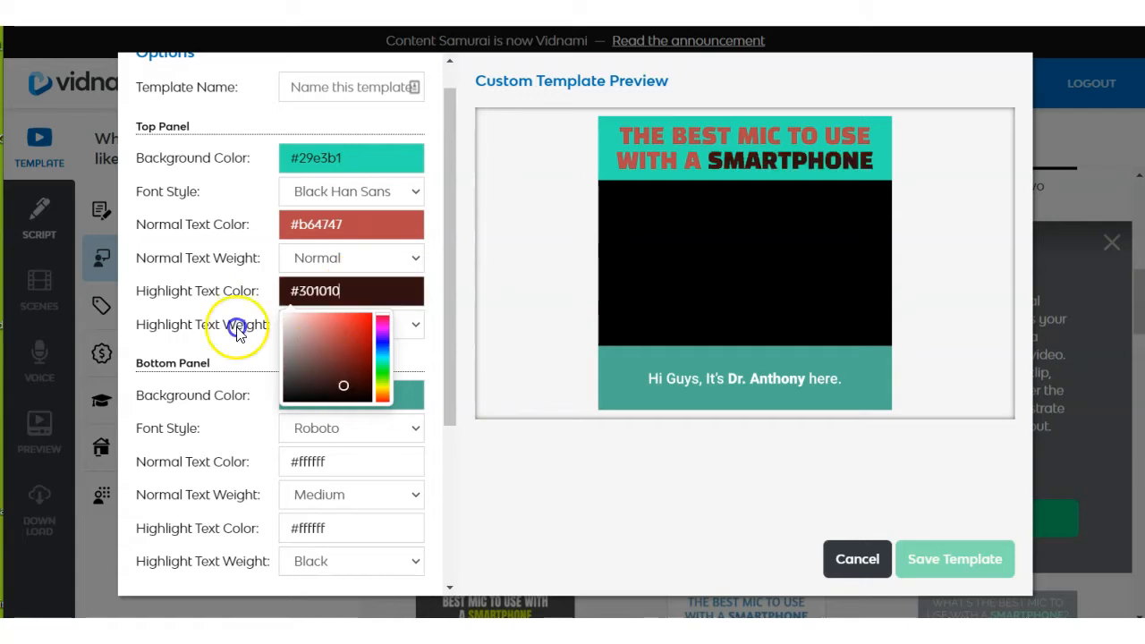
# Change the top panel's font style to Amaranth.
pyautogui.click(416, 327)
pyautogui.click(417, 327)
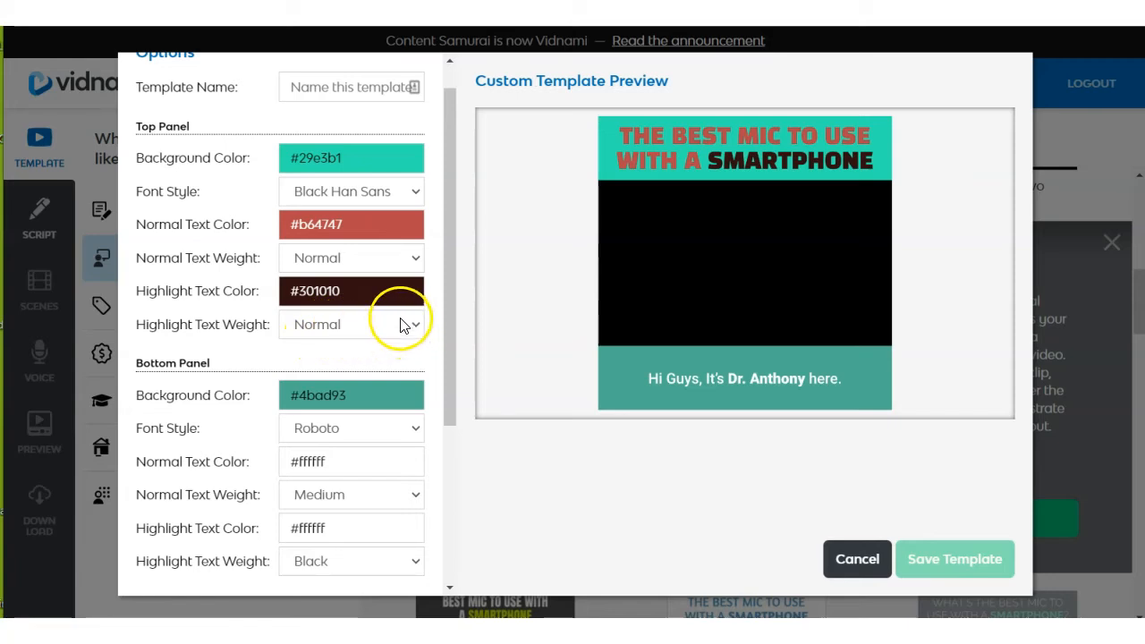
pyautogui.click(415, 188)
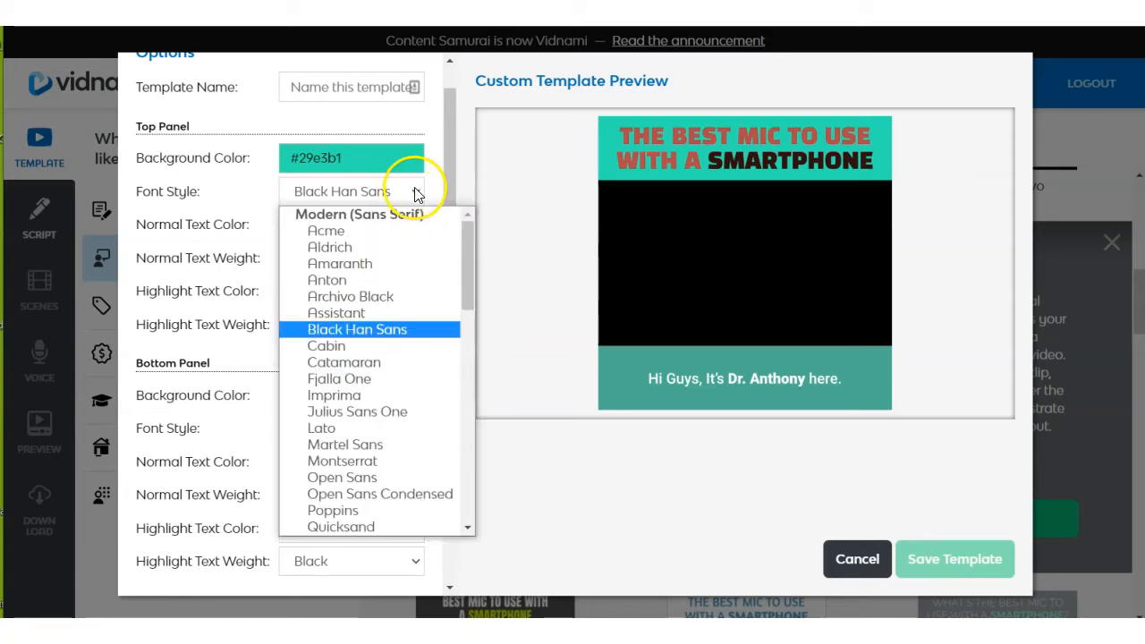
pyautogui.click(372, 266)
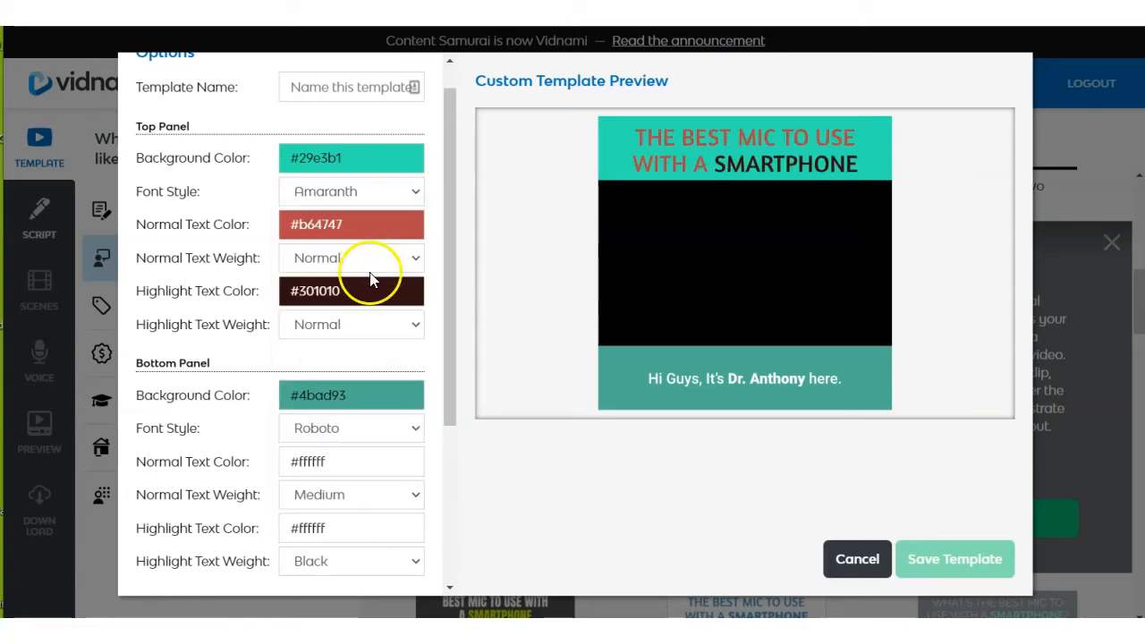
# Try the Bold highlight text weight in the top panel and return it to Normal.
pyautogui.click(409, 324)
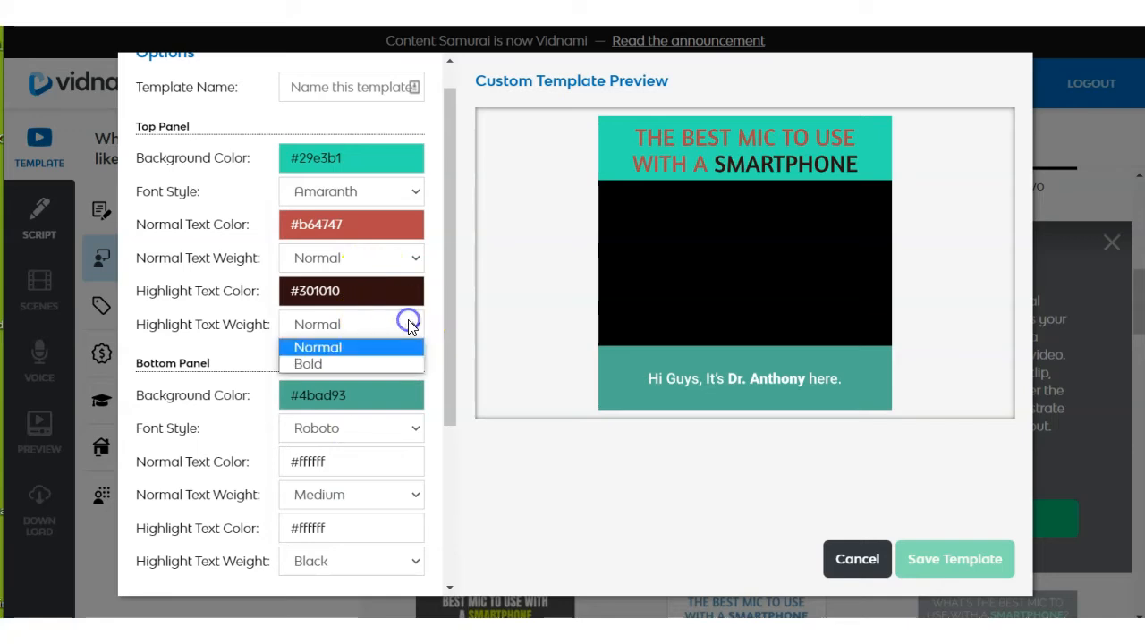
pyautogui.click(374, 362)
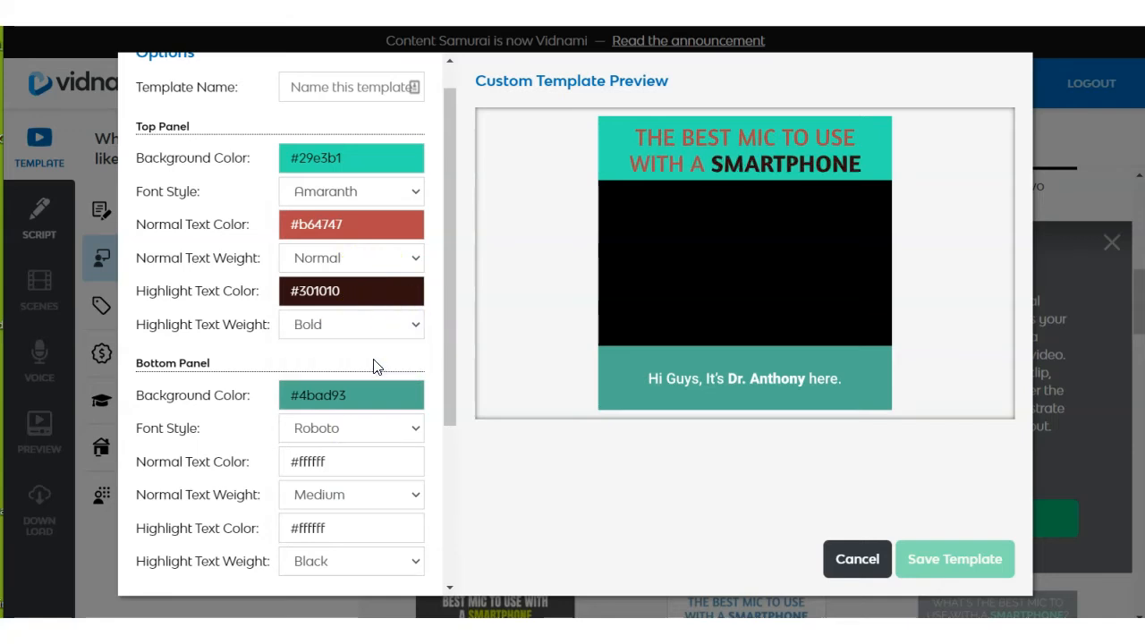
pyautogui.click(407, 330)
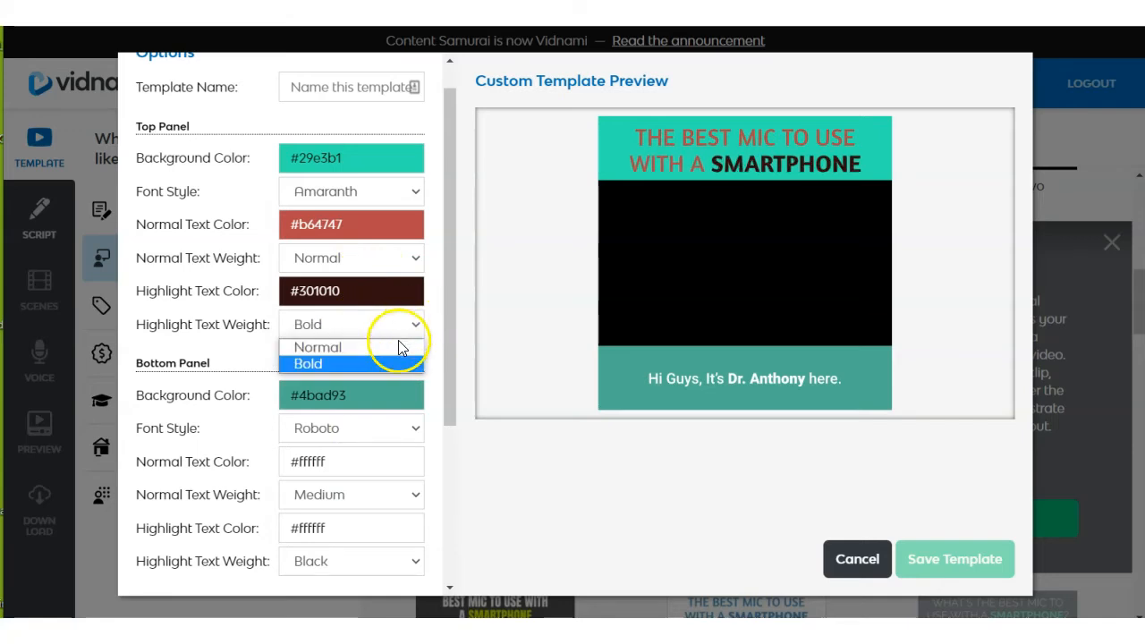
pyautogui.click(391, 348)
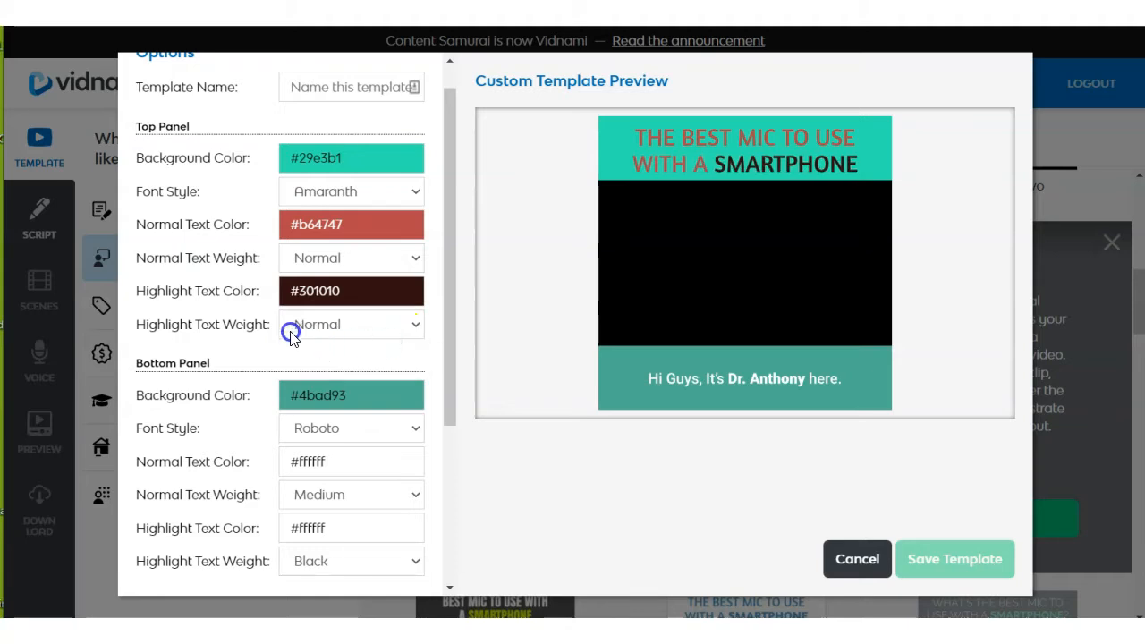
# Name the customised template "test" and save it.
pyautogui.scroll(-1, 321, 240)
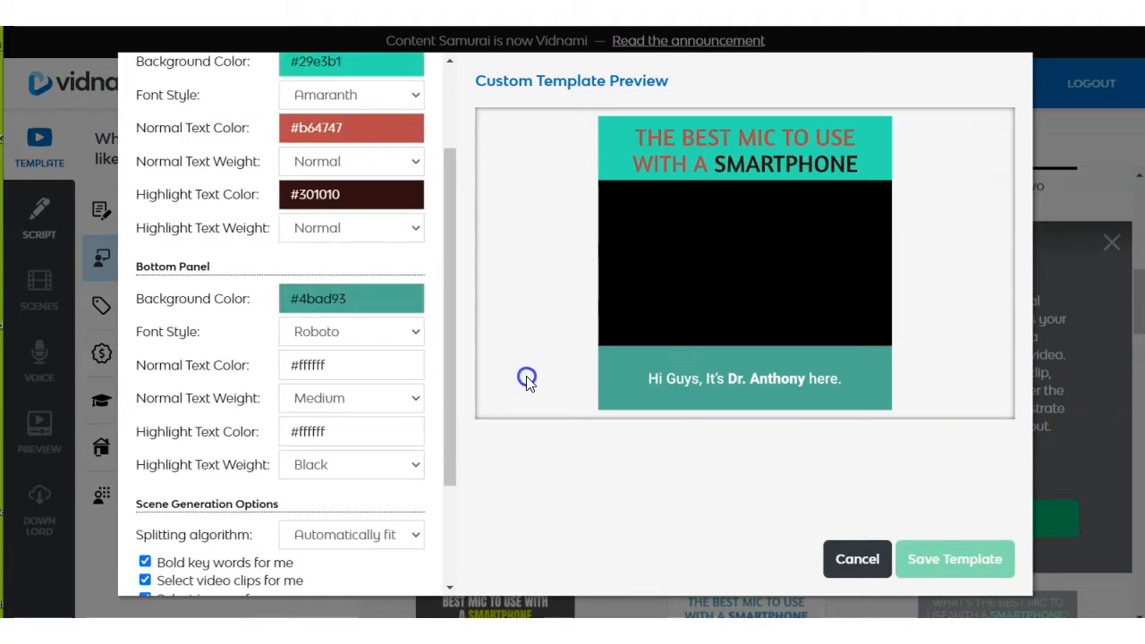
pyautogui.scroll(1, 409, 376)
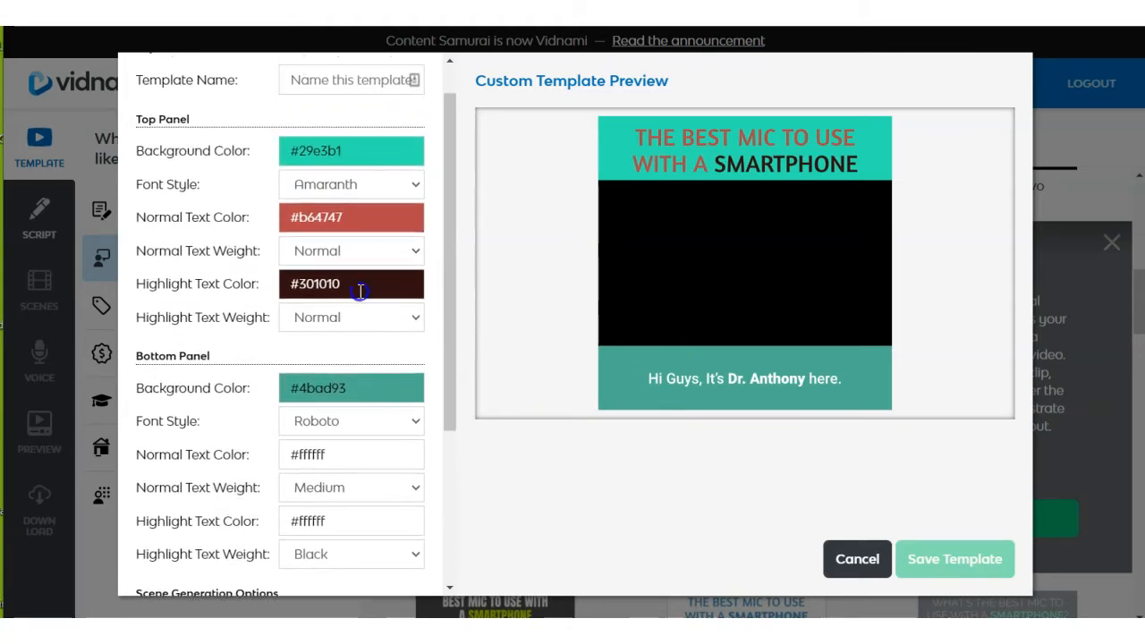
pyautogui.scroll(-1, 353, 371)
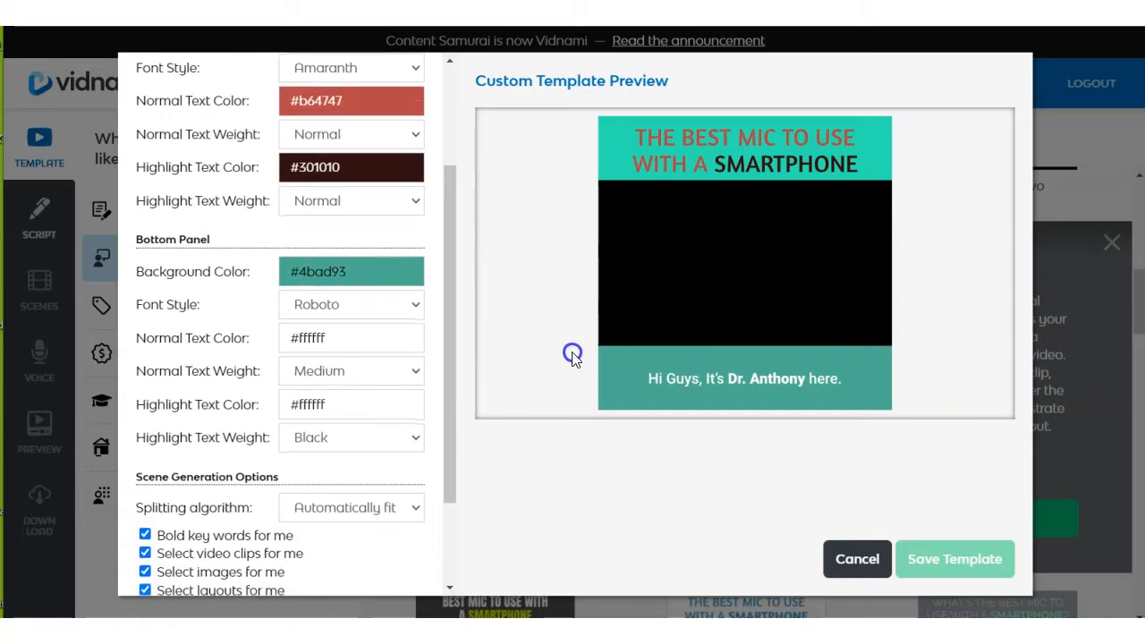
pyautogui.scroll(2, 358, 304)
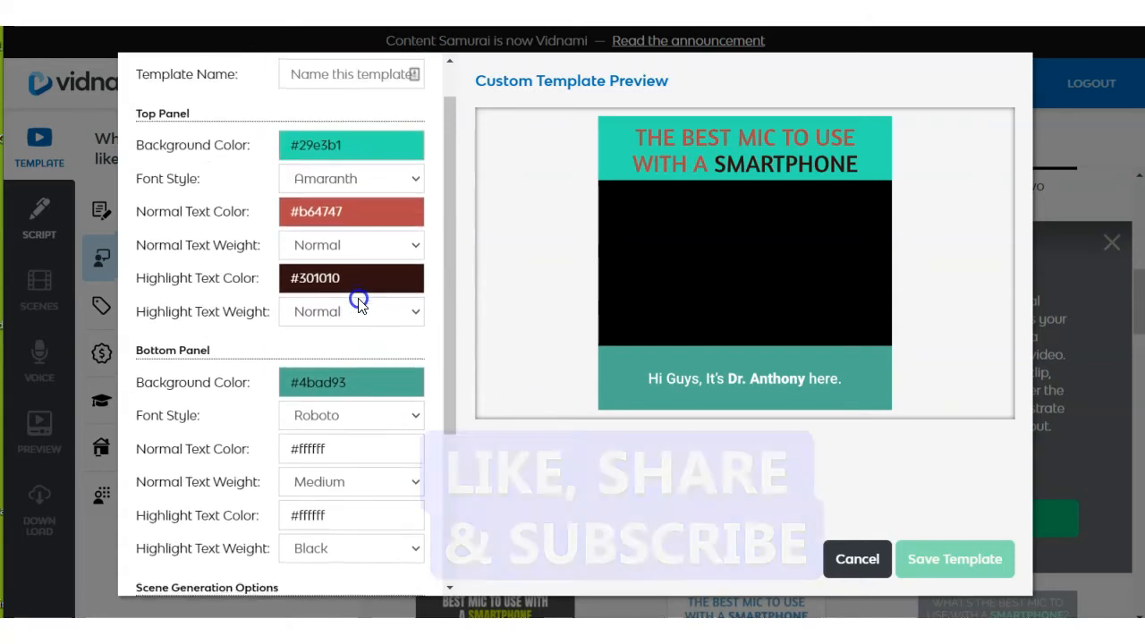
pyautogui.scroll(1, 261, 283)
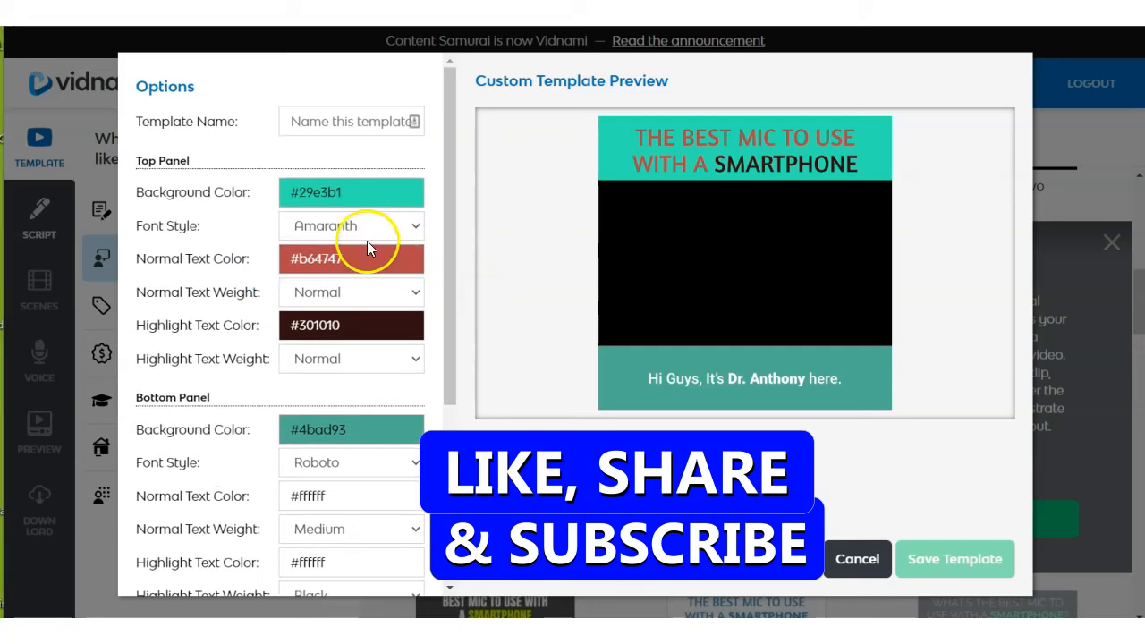
pyautogui.write('test')
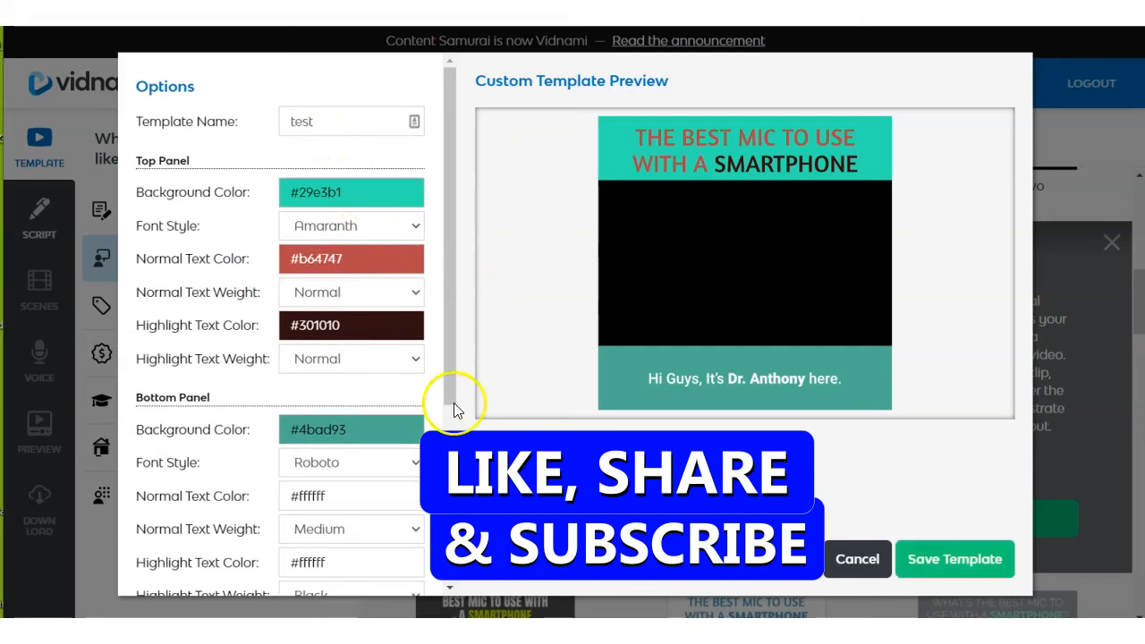
pyautogui.click(912, 562)
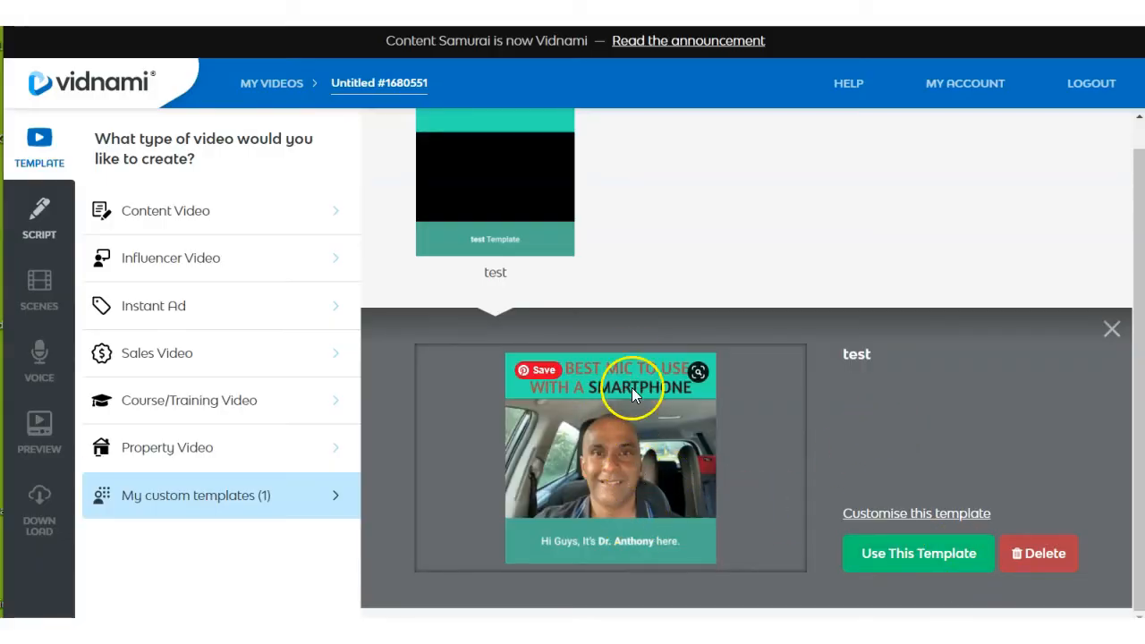
# Use the saved "test" template from the custom templates for the new video.
pyautogui.click(921, 554)
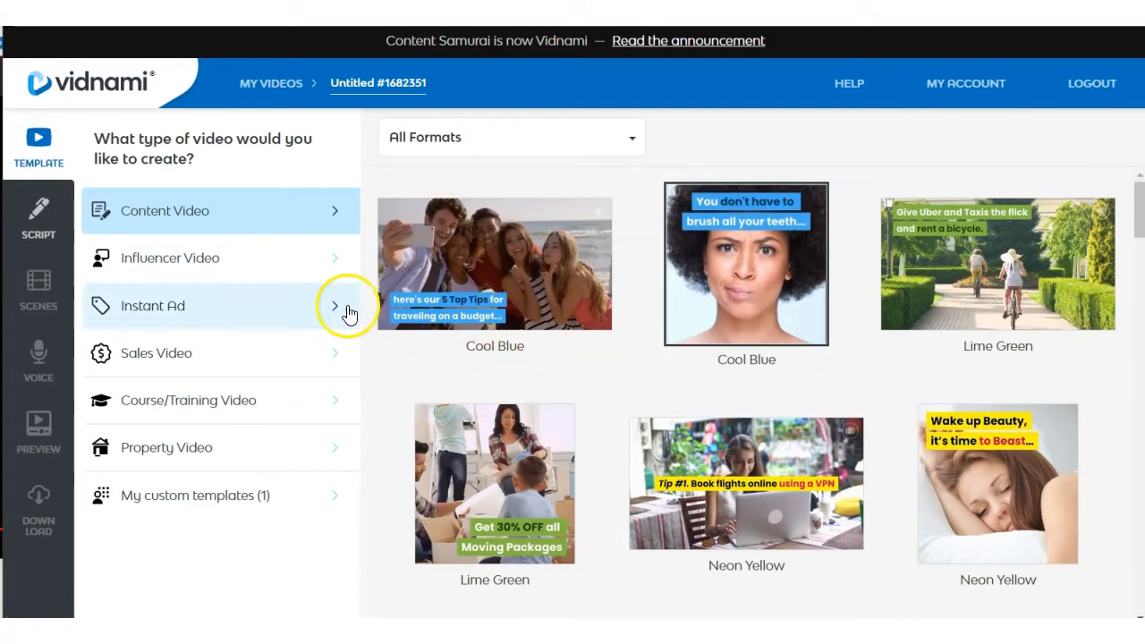
pyautogui.click(242, 505)
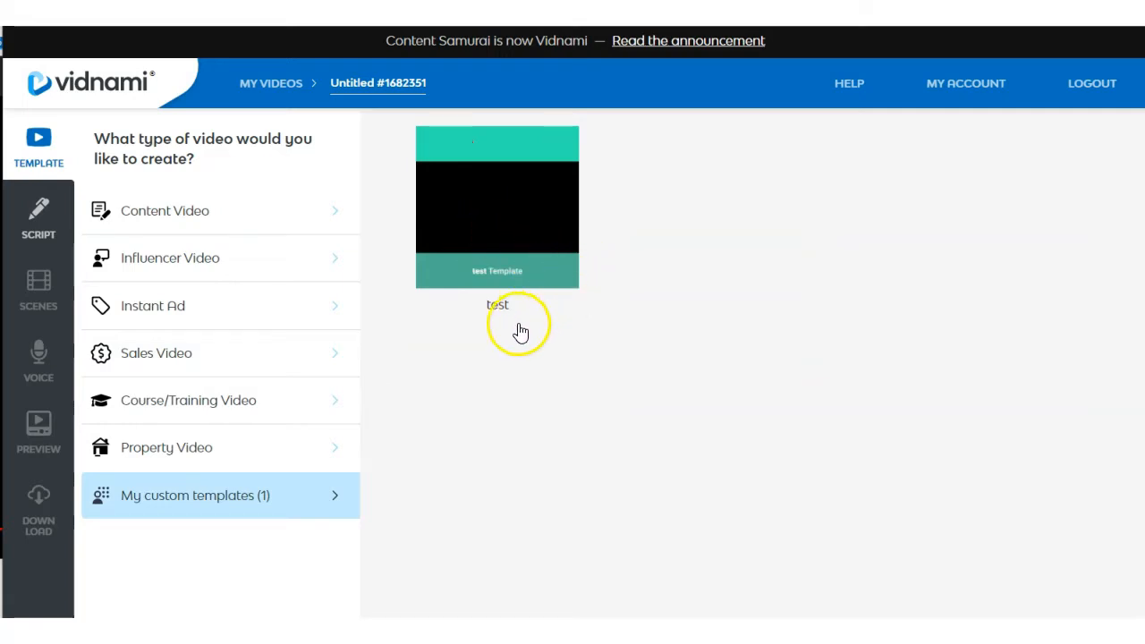
pyautogui.click(503, 271)
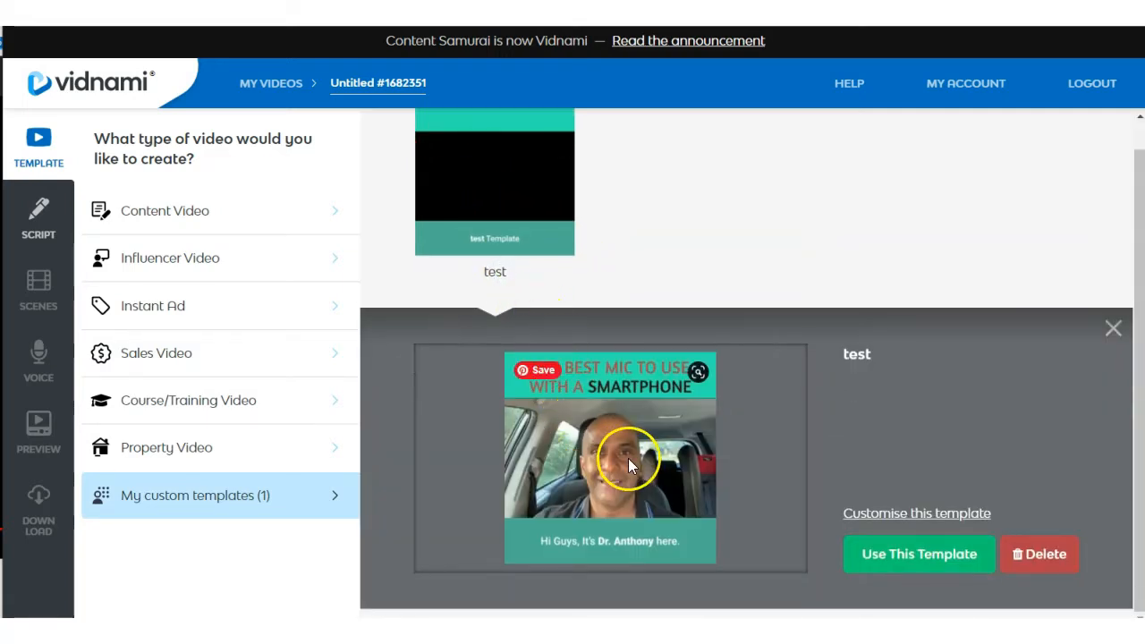
pyautogui.click(937, 562)
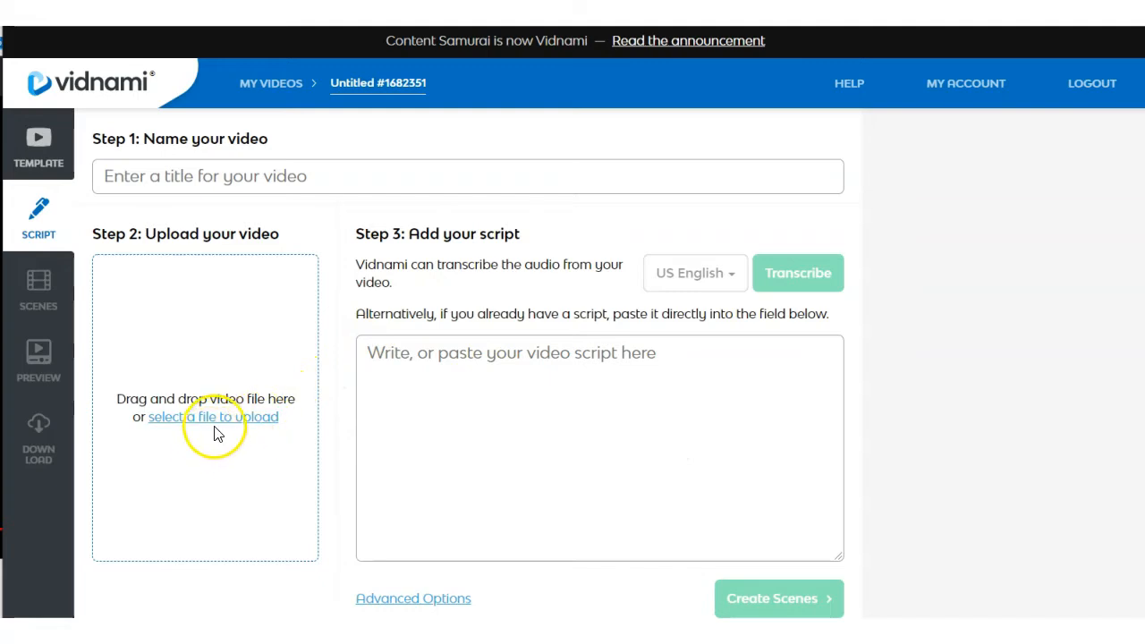
# Upload the source video file, transcribe its audio in US English and read through the script for accuracy.
pyautogui.click(238, 420)
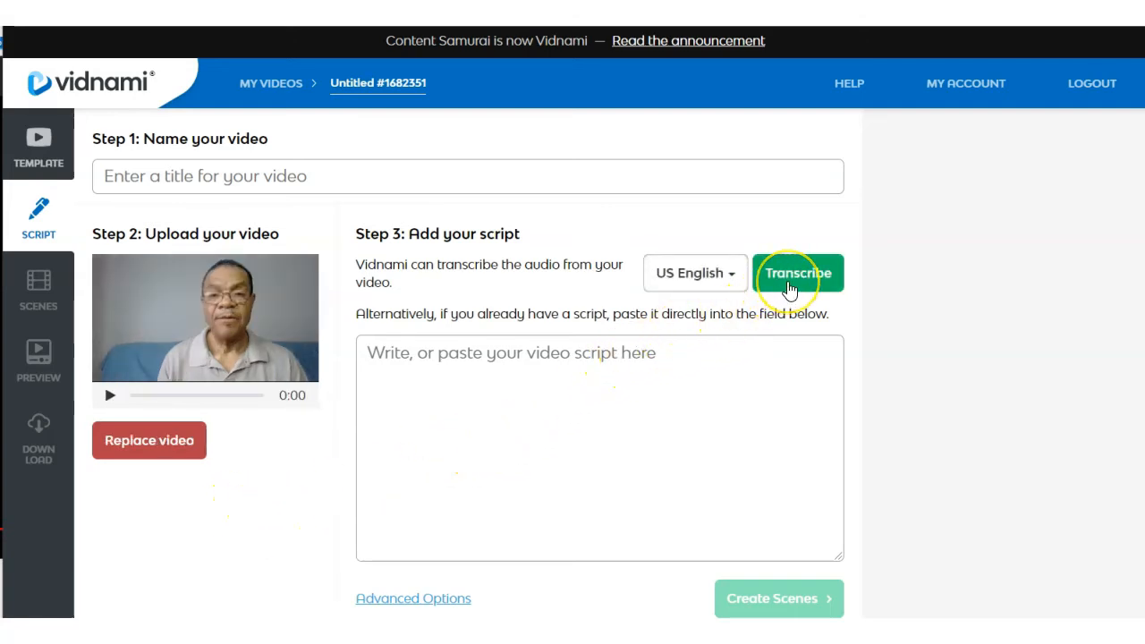
pyautogui.click(791, 290)
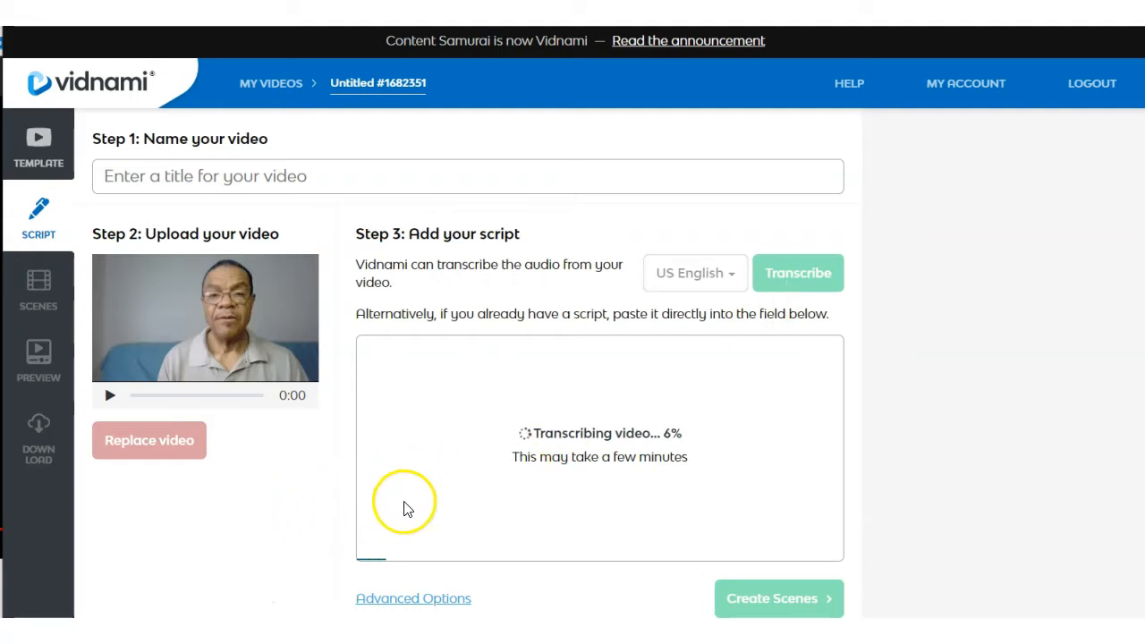
pyautogui.scroll(-2, 618, 524)
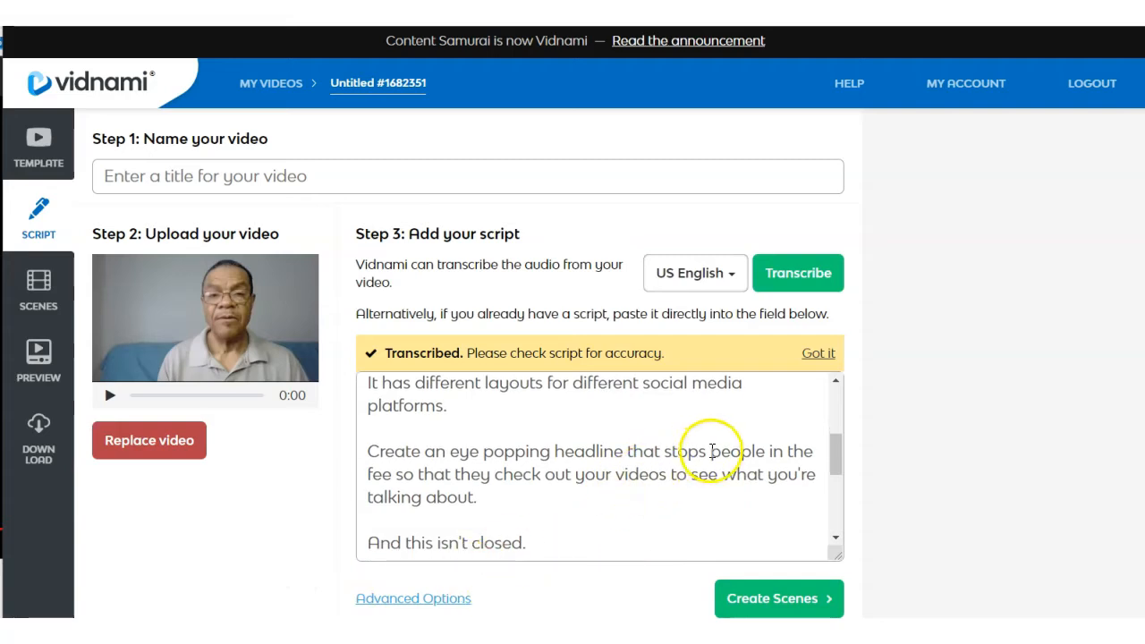
pyautogui.scroll(-3, 511, 507)
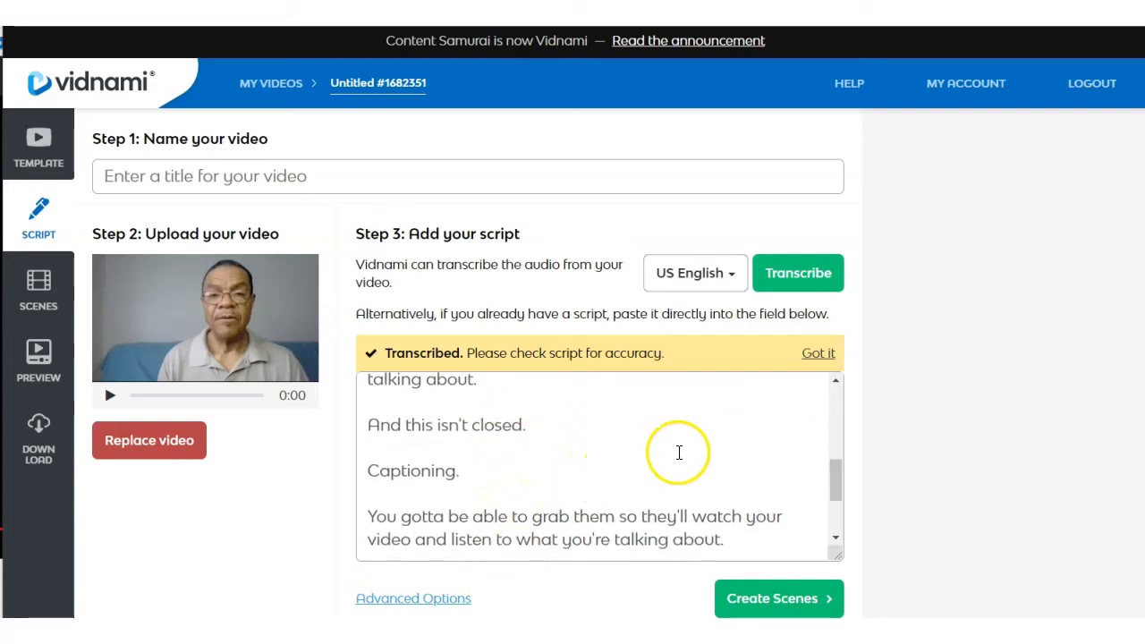
pyautogui.scroll(-2, 621, 445)
pyautogui.scroll(-1, 621, 445)
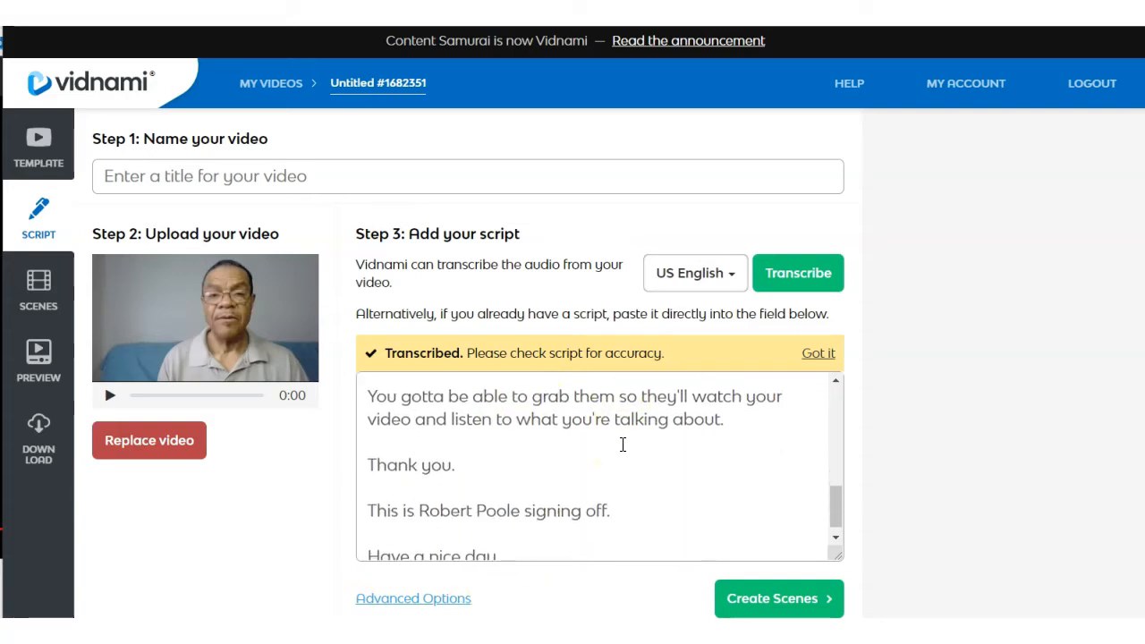
pyautogui.scroll(3, 621, 444)
pyautogui.scroll(8, 623, 445)
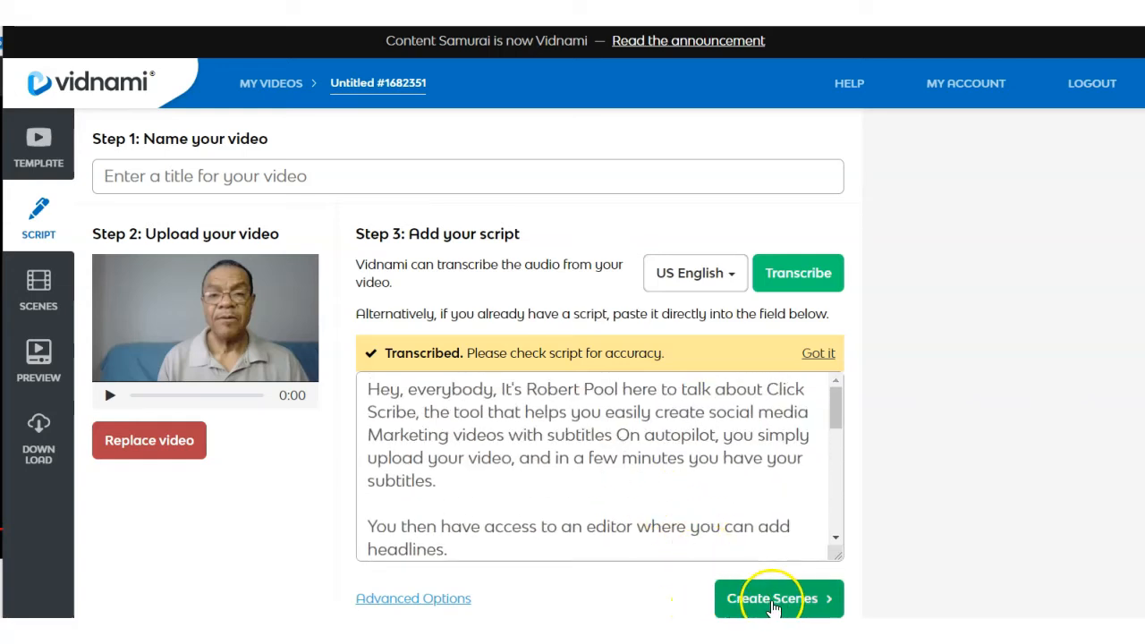
# Create the scenes from the transcribed script and look through the first few of them.
pyautogui.click(783, 599)
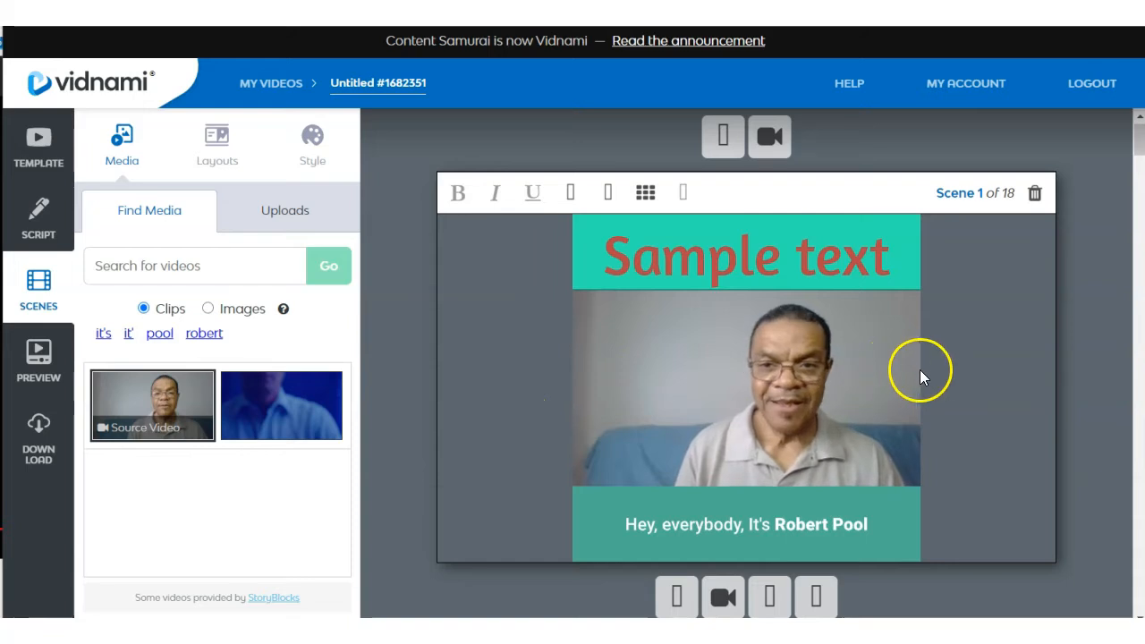
pyautogui.scroll(-1, 930, 409)
pyautogui.scroll(-6, 930, 411)
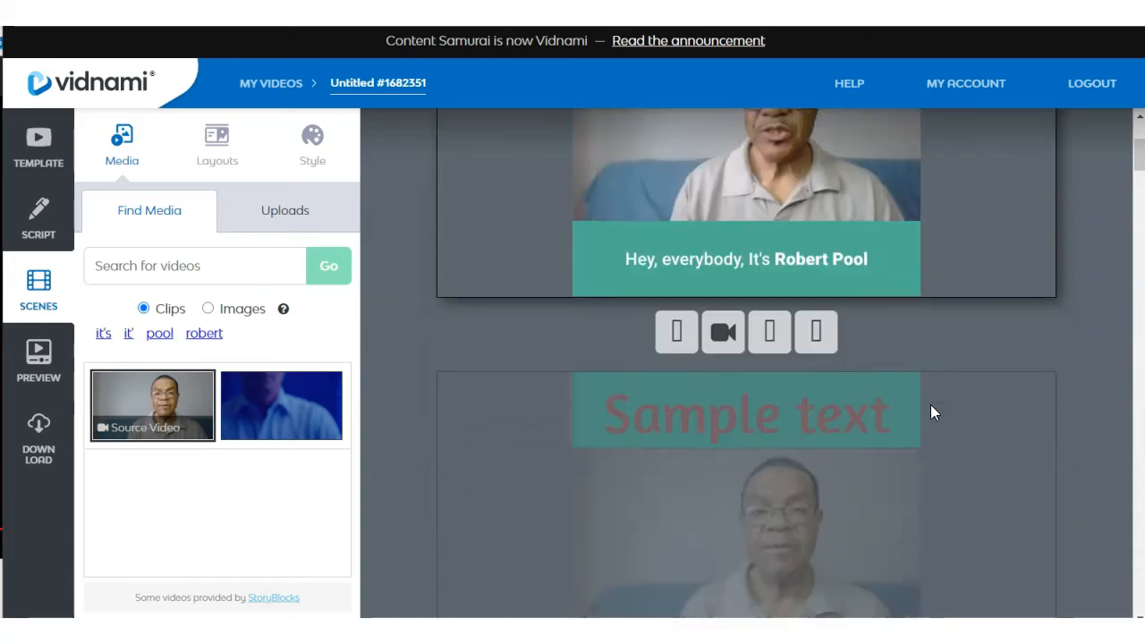
pyautogui.scroll(-6, 930, 410)
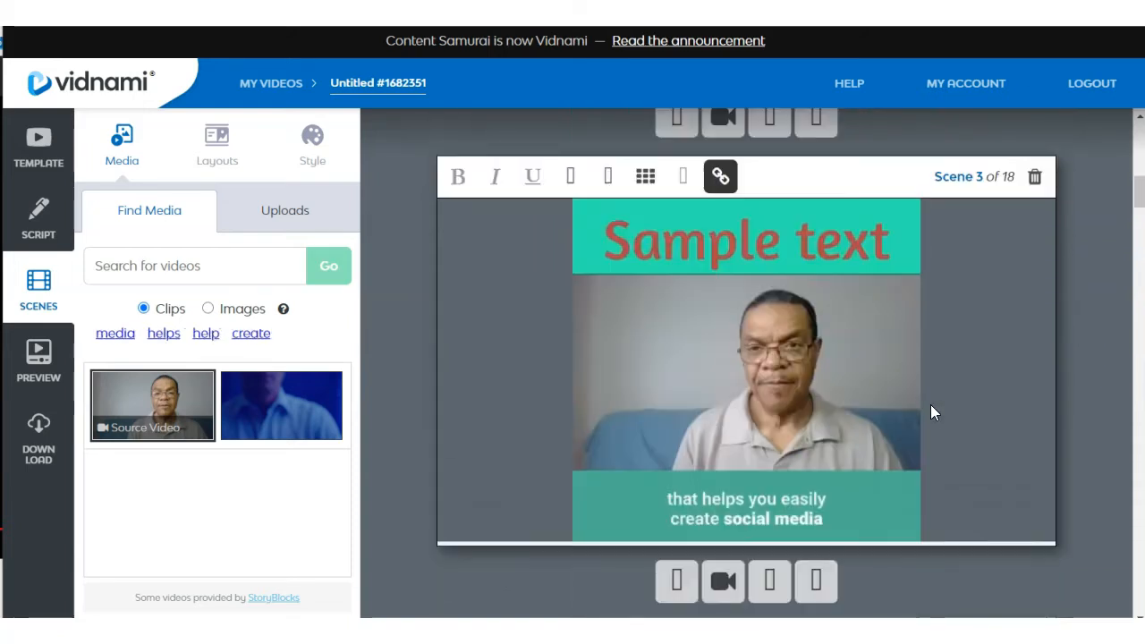
pyautogui.scroll(-6, 930, 411)
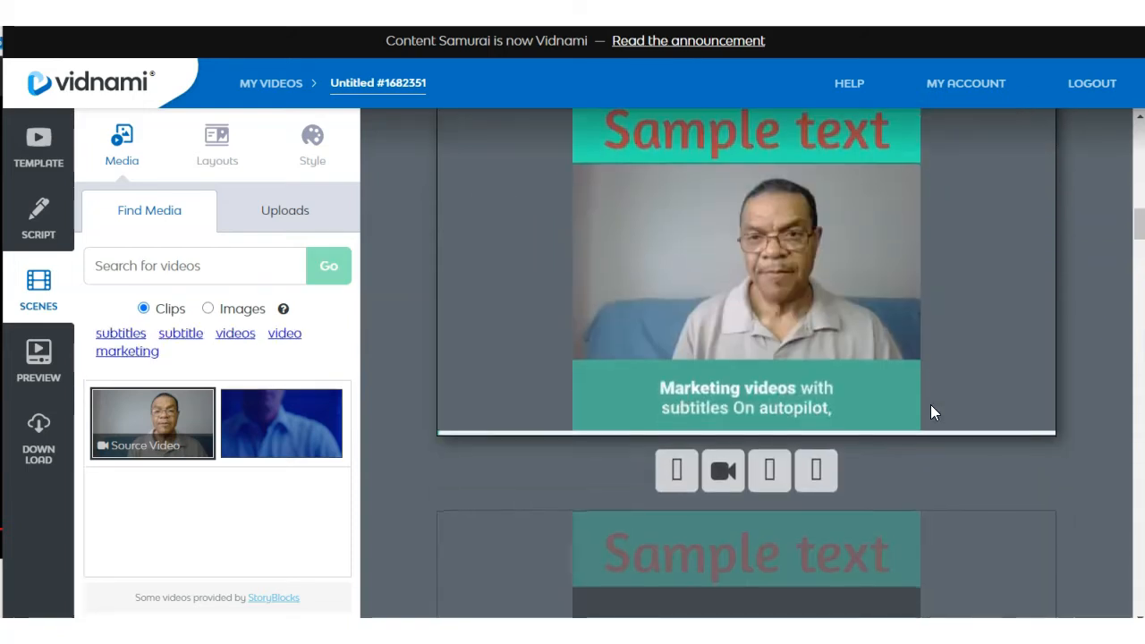
# Look through the remaining scenes up to the last one, checking its subtitle and layout.
pyautogui.moveTo(605, 255); pyautogui.dragTo(899, 239)
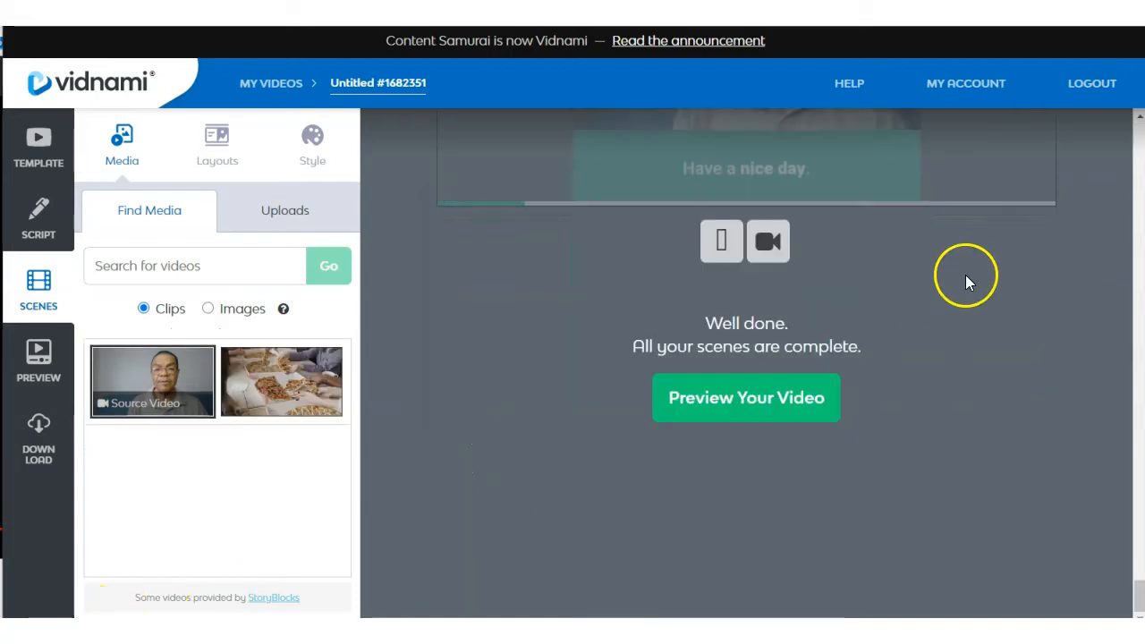
pyautogui.scroll(2, 967, 265)
pyautogui.scroll(3, 967, 262)
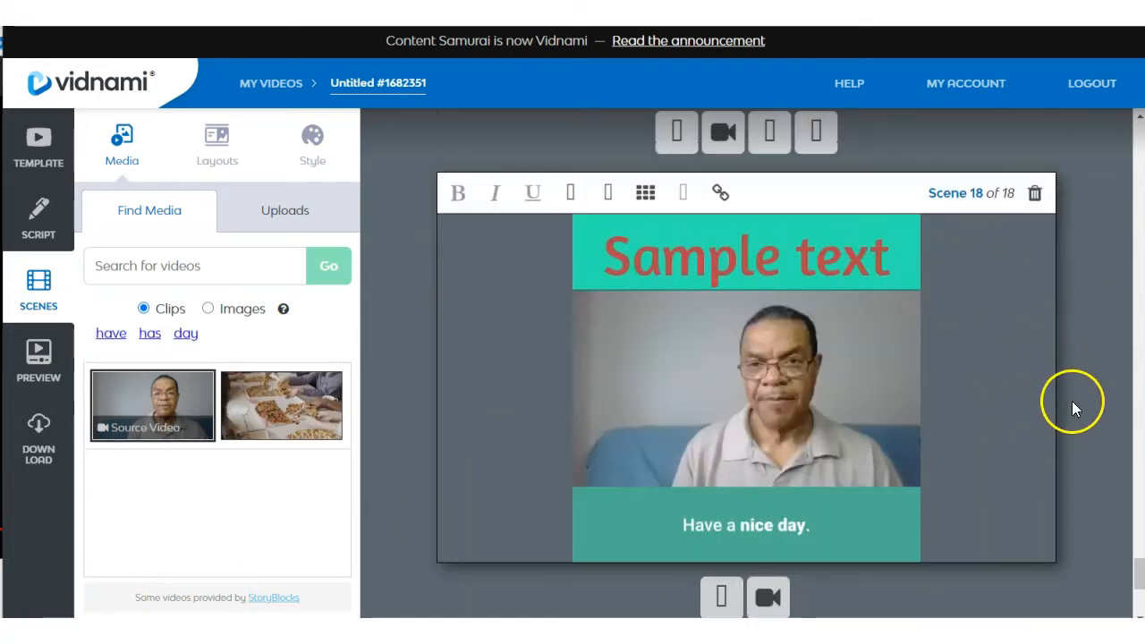
pyautogui.scroll(-1, 1077, 406)
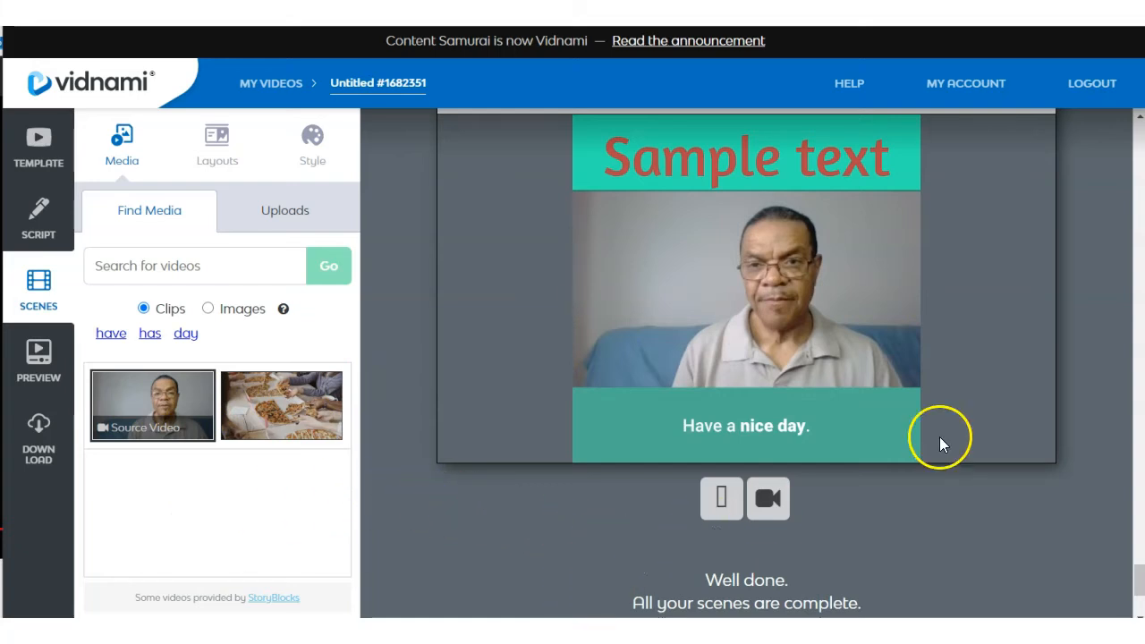
pyautogui.scroll(-2, 946, 576)
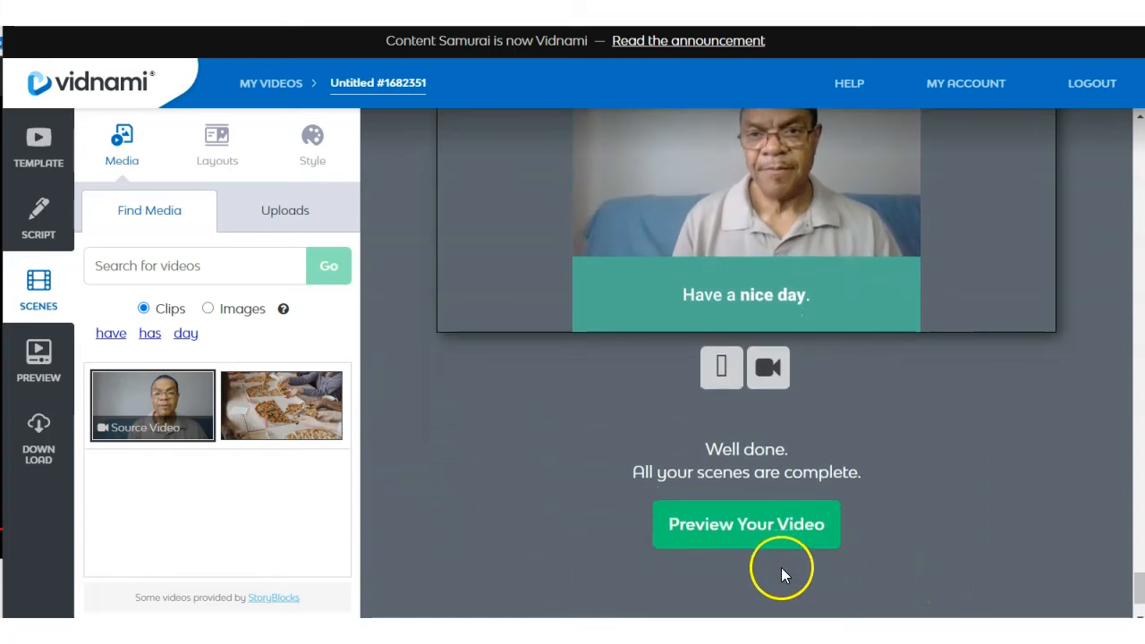
# Generate the preview of the completed video and play it to check the subtitles.
pyautogui.click(703, 539)
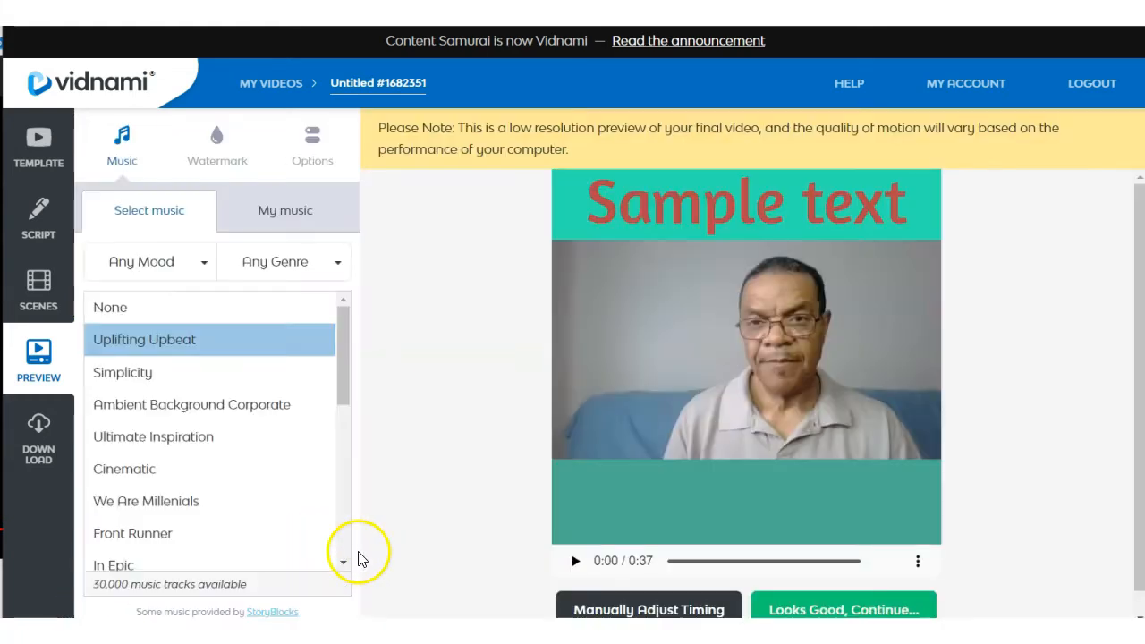
pyautogui.scroll(-1, 455, 532)
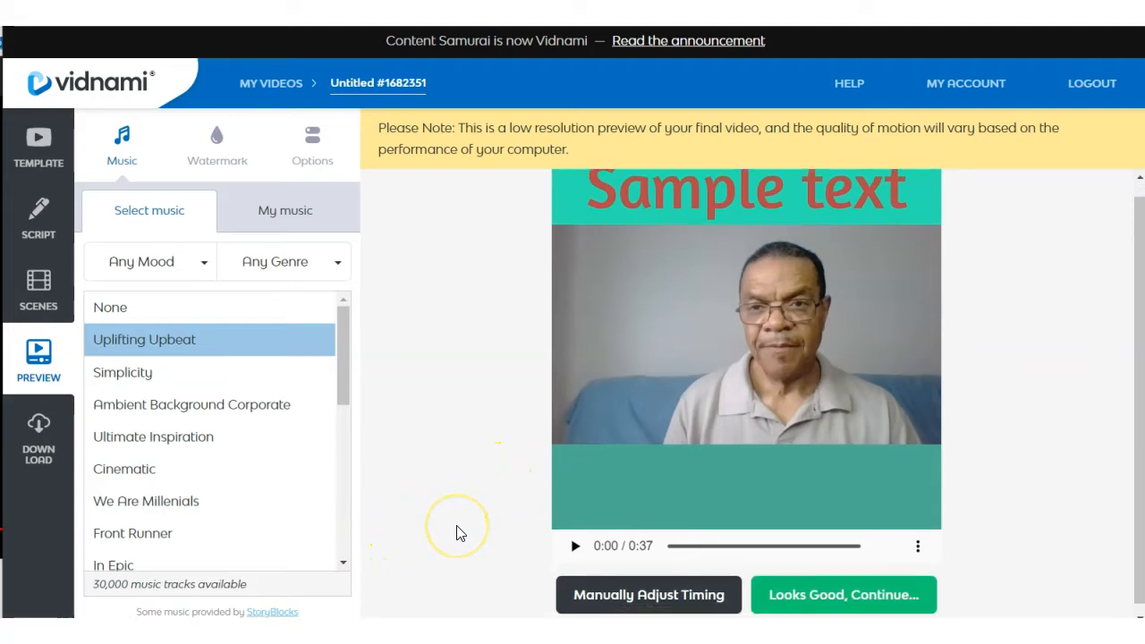
pyautogui.click(575, 540)
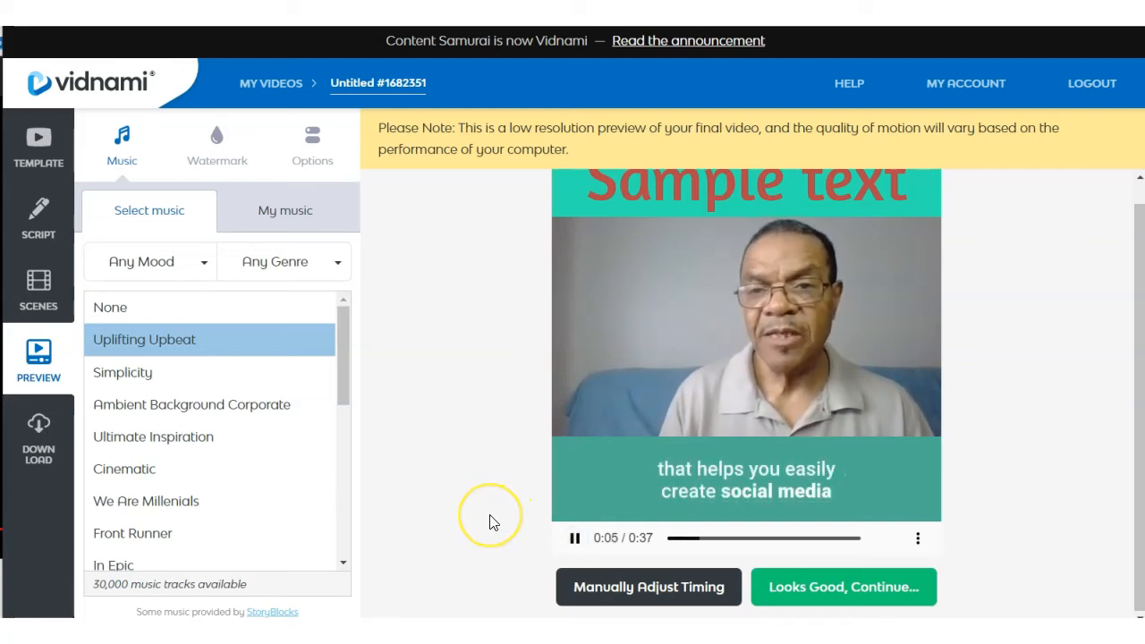
pyautogui.scroll(1, 490, 522)
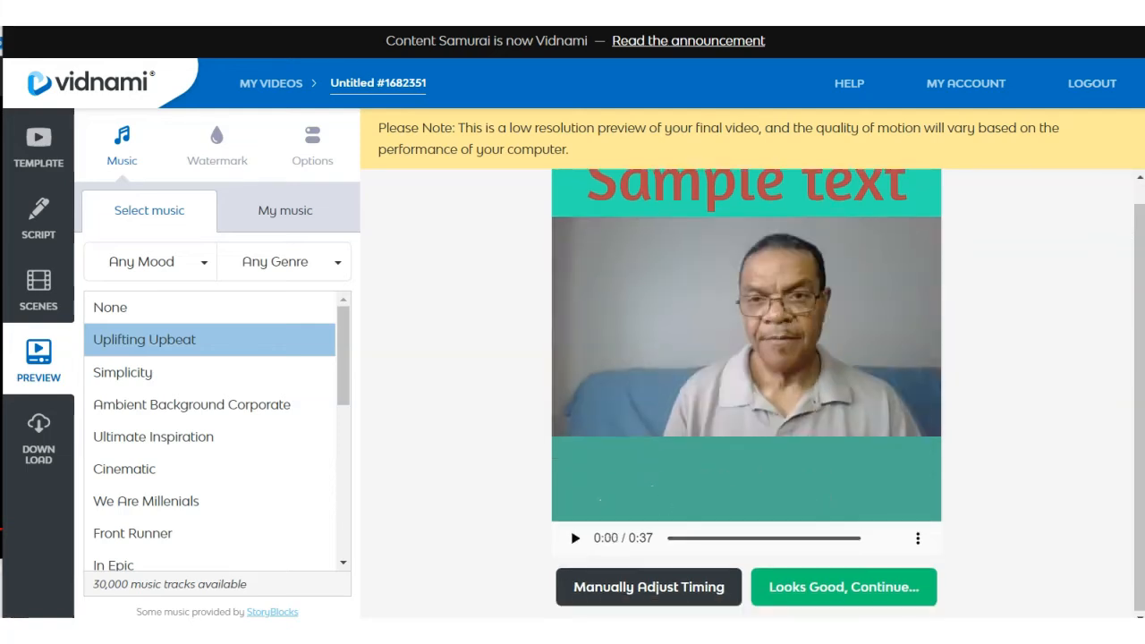
pyautogui.scroll(1, 371, 223)
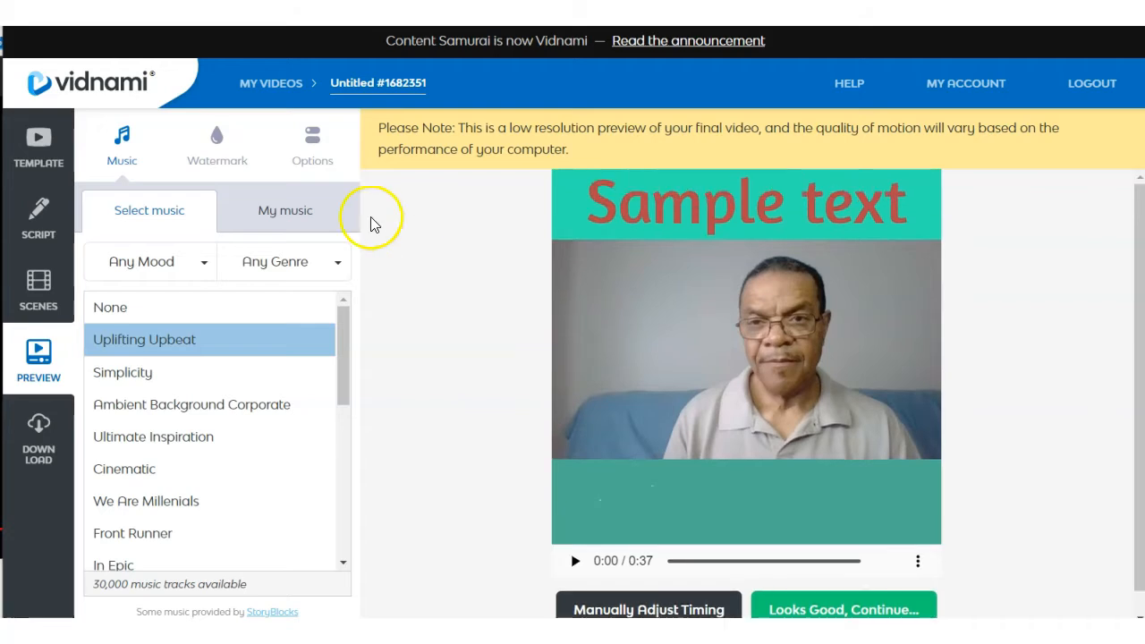
# Return to the template selection and browse the Content Video templates and their available format options.
pyautogui.click(45, 165)
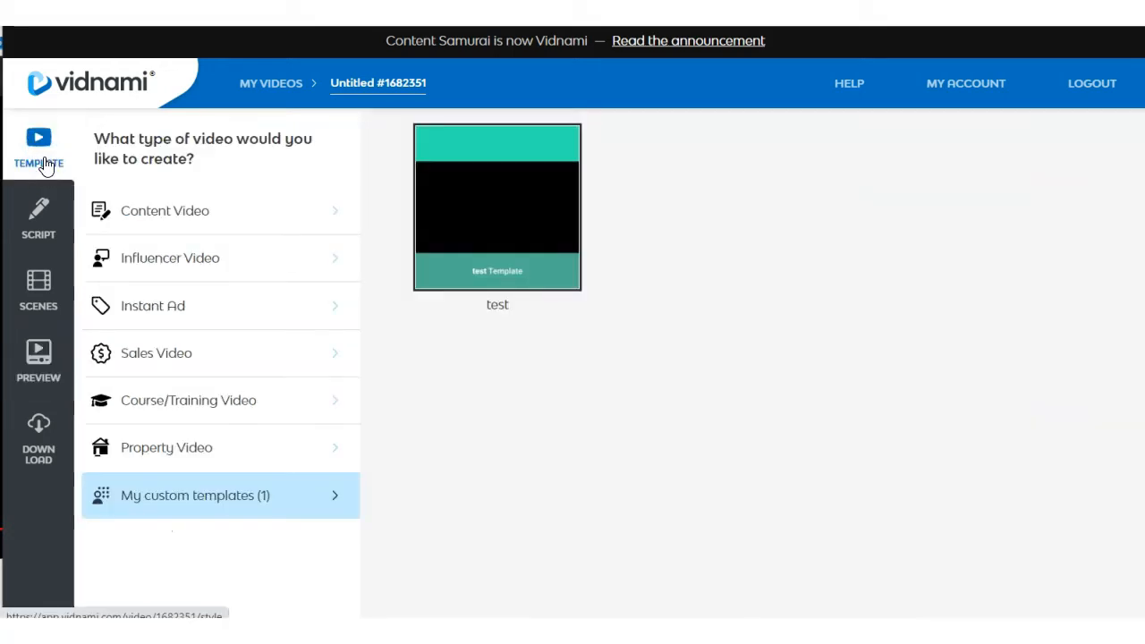
pyautogui.click(204, 222)
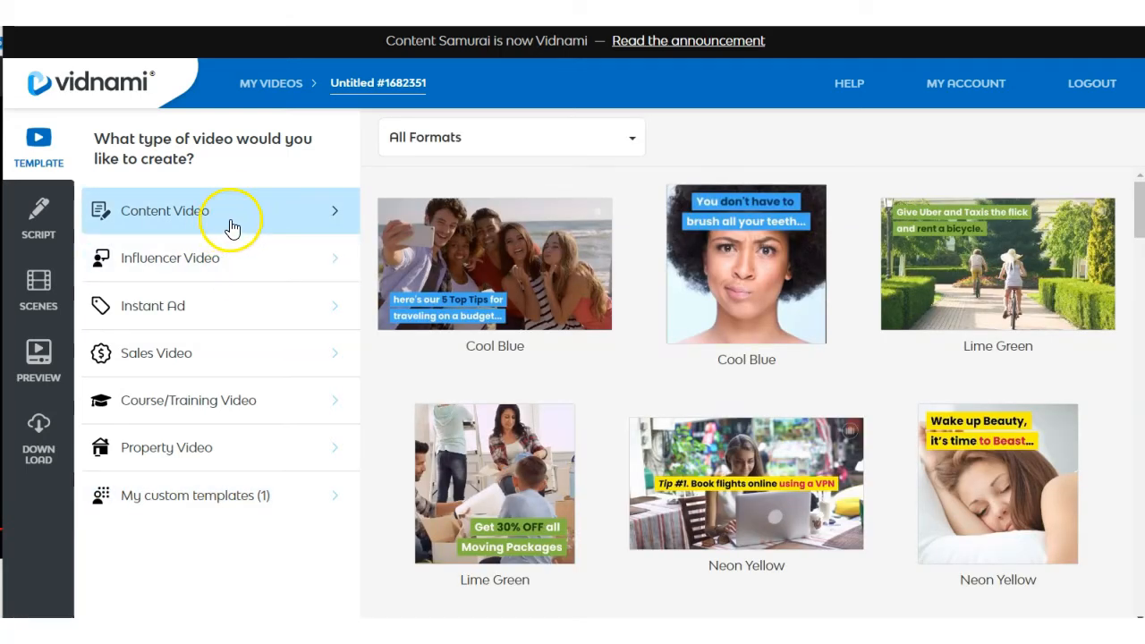
pyautogui.scroll(-2, 639, 324)
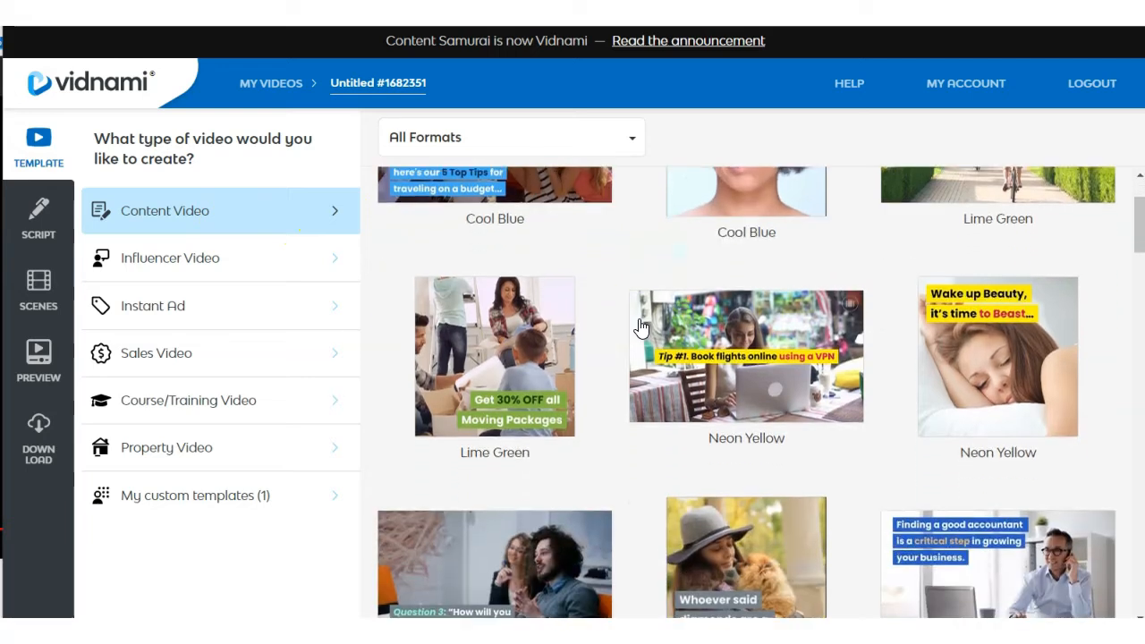
pyautogui.scroll(-2, 639, 324)
pyautogui.scroll(4, 639, 324)
pyautogui.click(641, 218)
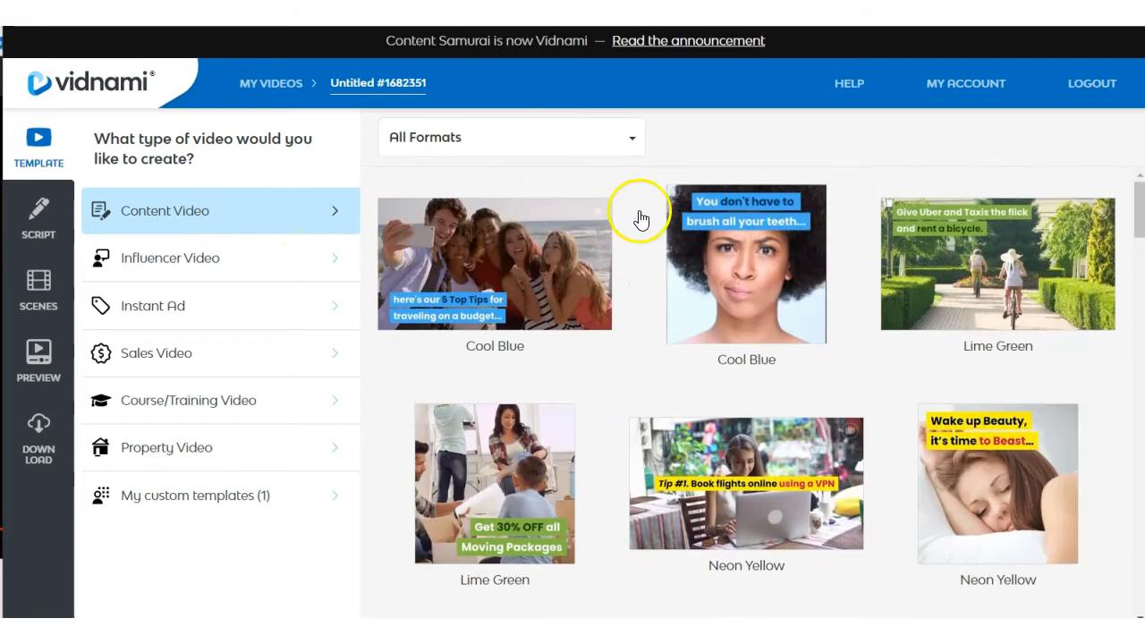
pyautogui.click(632, 139)
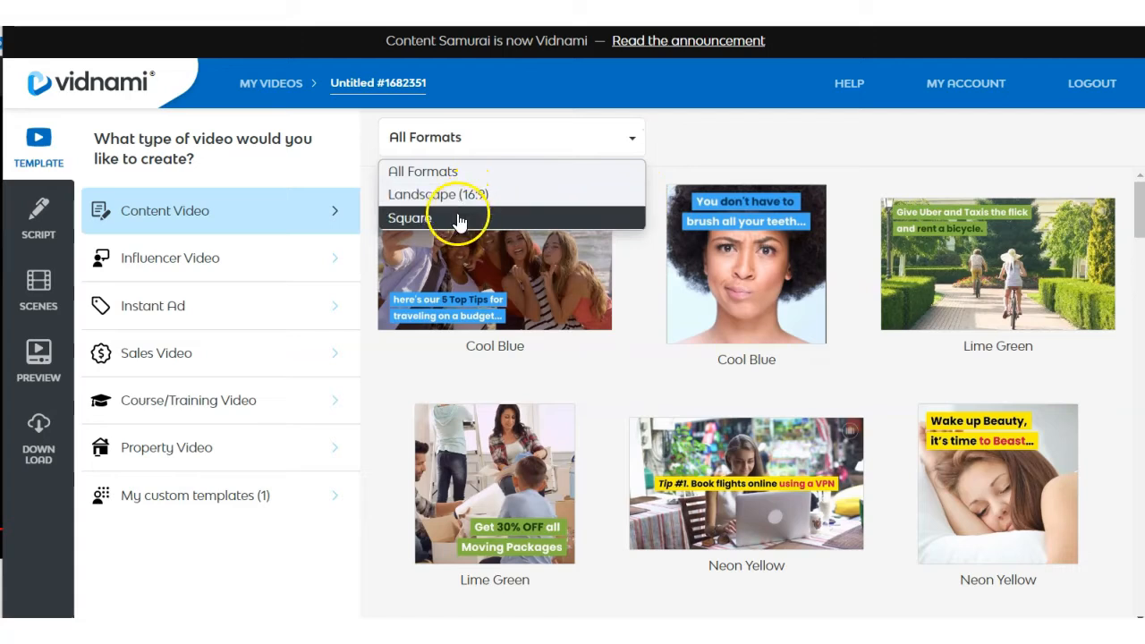
# Browse through the Instant Ad templates.
pyautogui.click(196, 308)
pyautogui.scroll(-10, 756, 407)
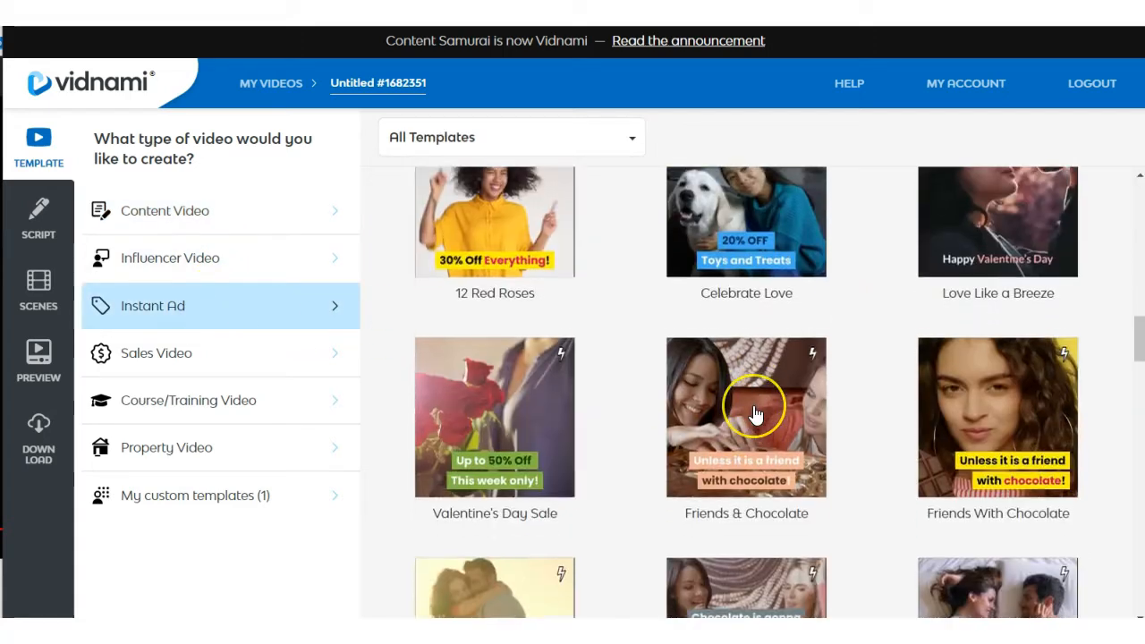
pyautogui.scroll(-3, 756, 414)
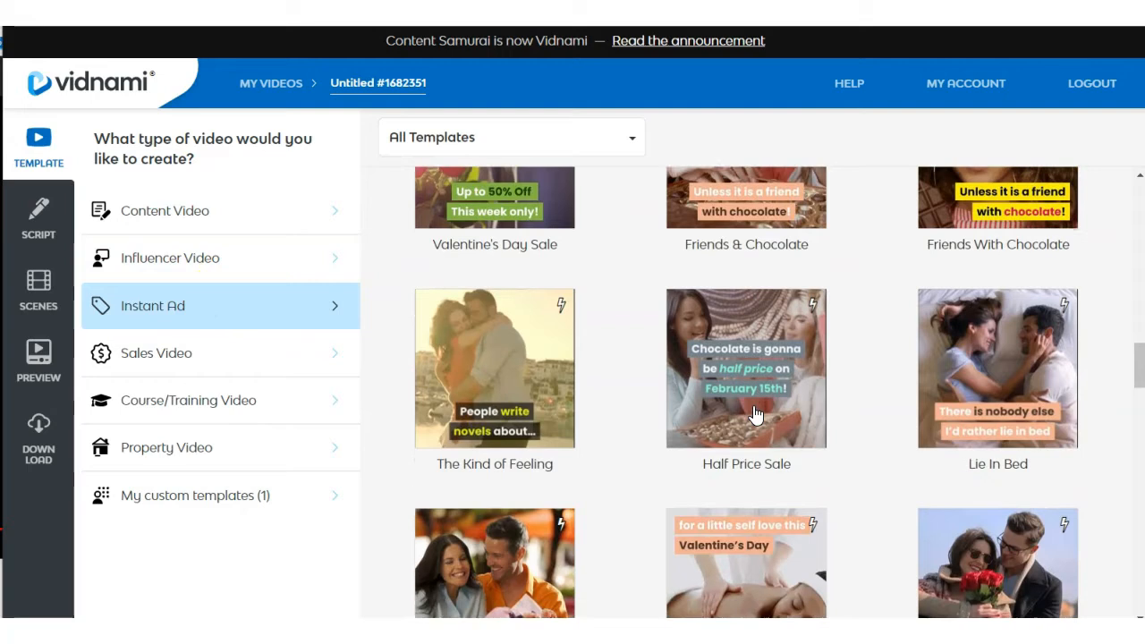
pyautogui.scroll(-2, 756, 414)
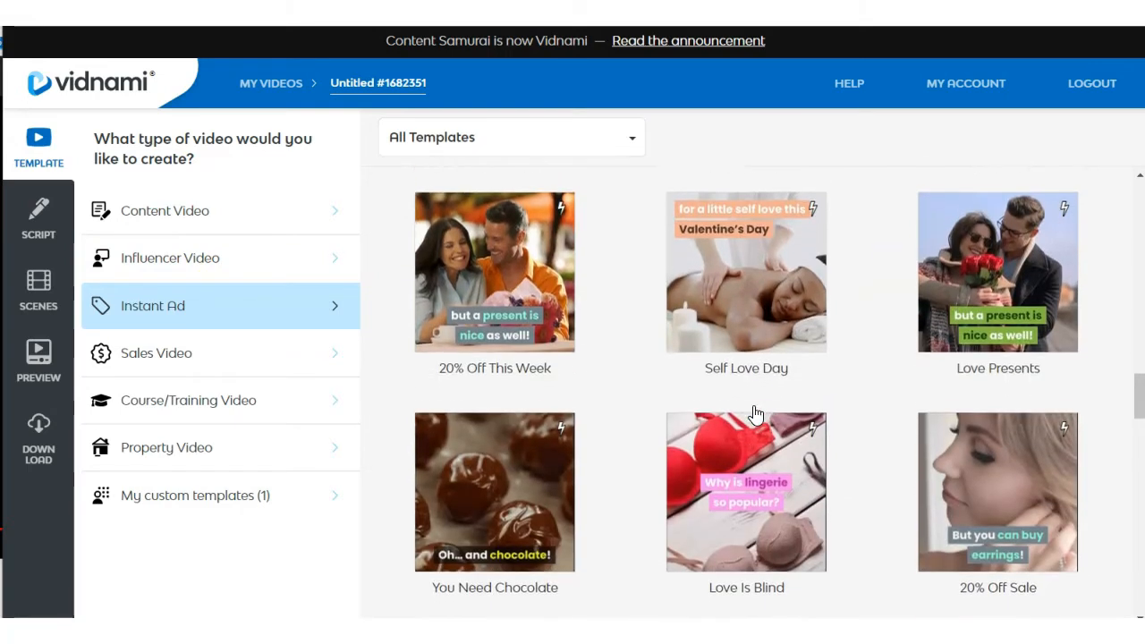
pyautogui.scroll(8, 679, 557)
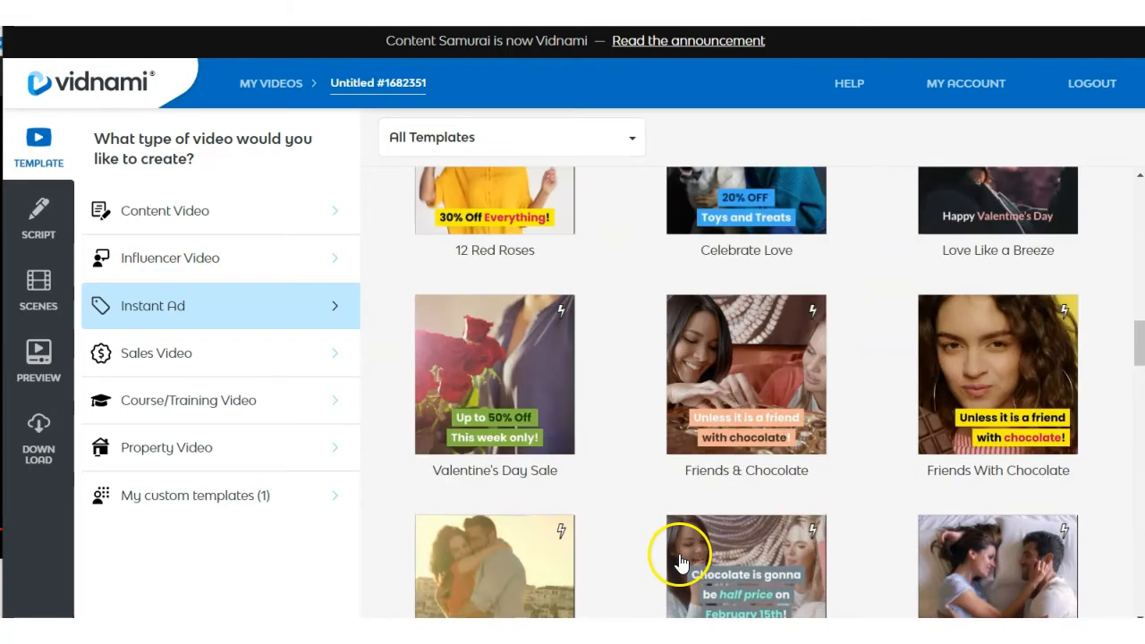
# Browse the templates offered for Sales Video, Course/Training Video and Property Video.
pyautogui.click(202, 358)
pyautogui.scroll(-3, 844, 358)
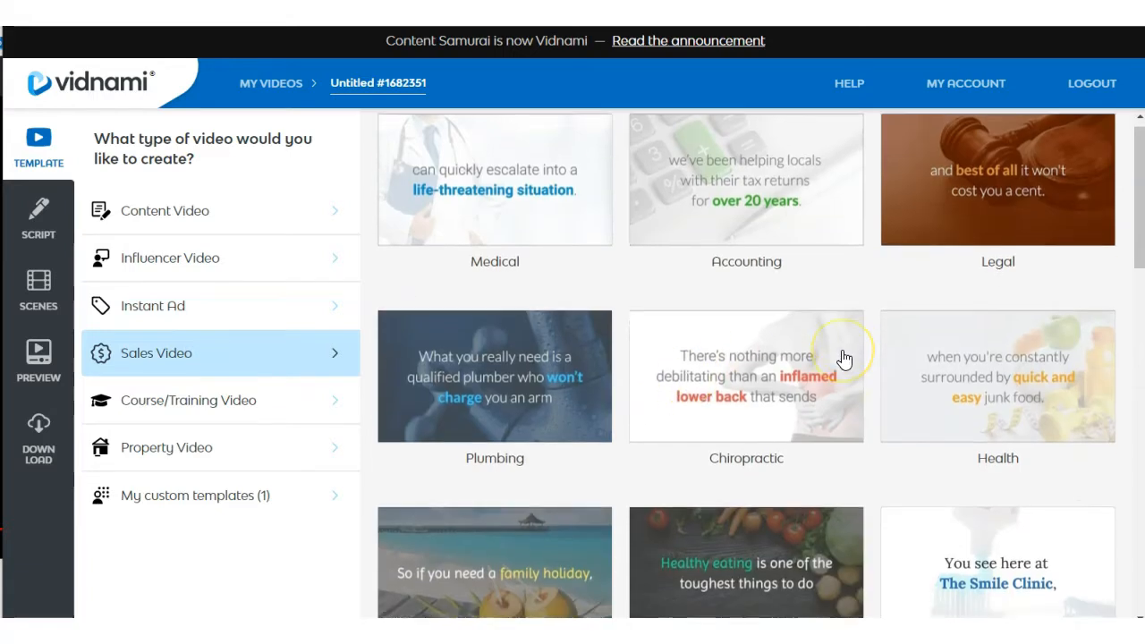
pyautogui.scroll(-2, 844, 357)
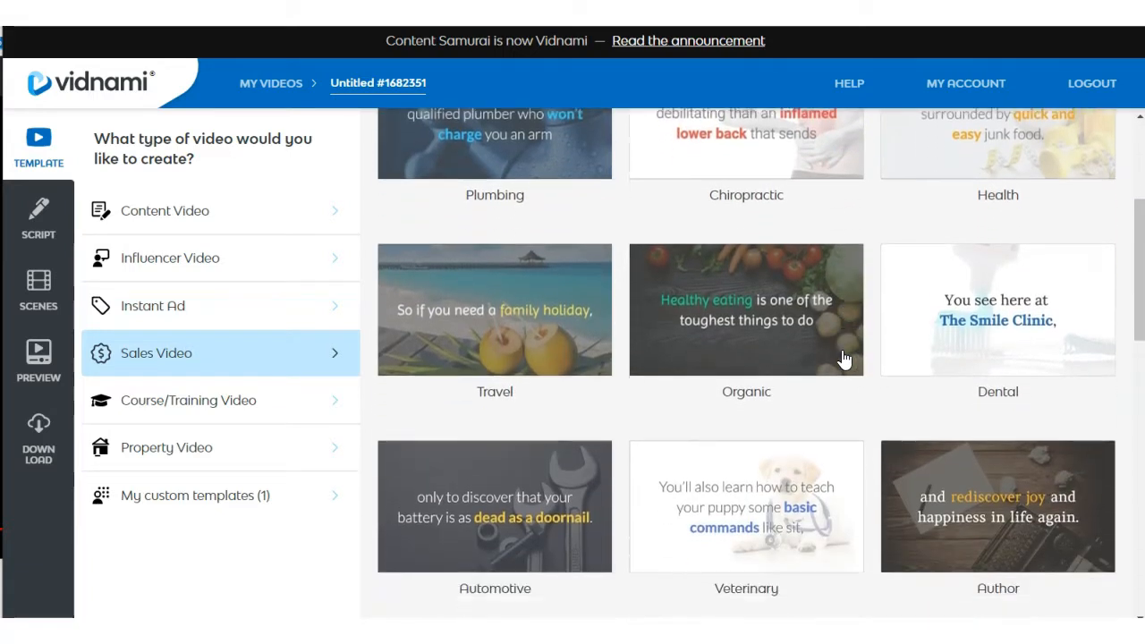
pyautogui.click(234, 407)
pyautogui.scroll(-2, 729, 384)
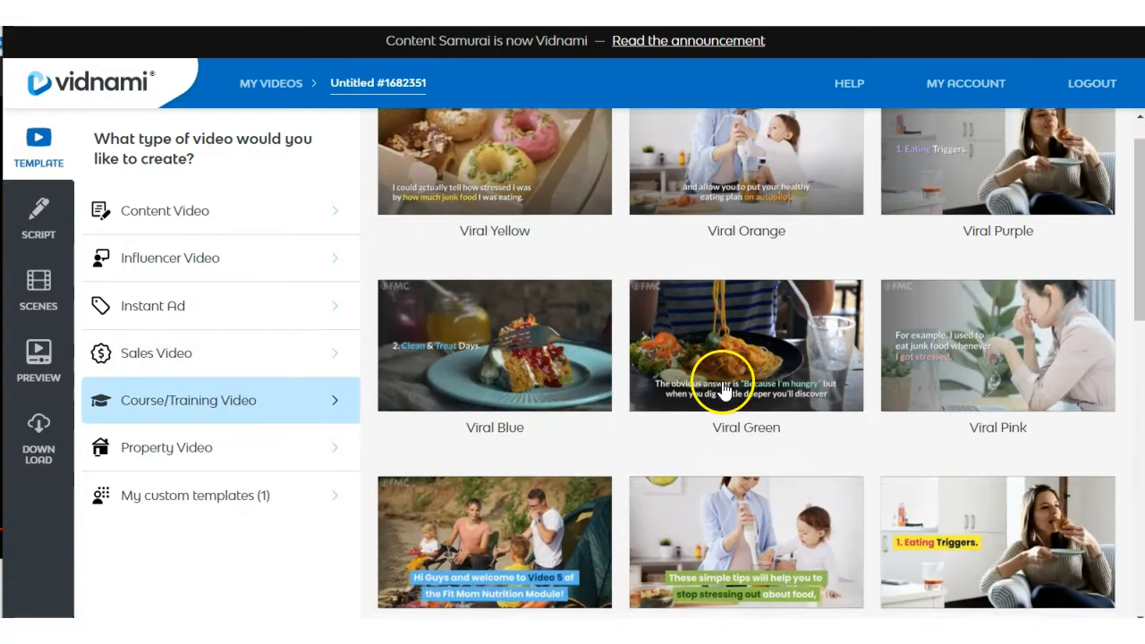
pyautogui.scroll(-4, 725, 390)
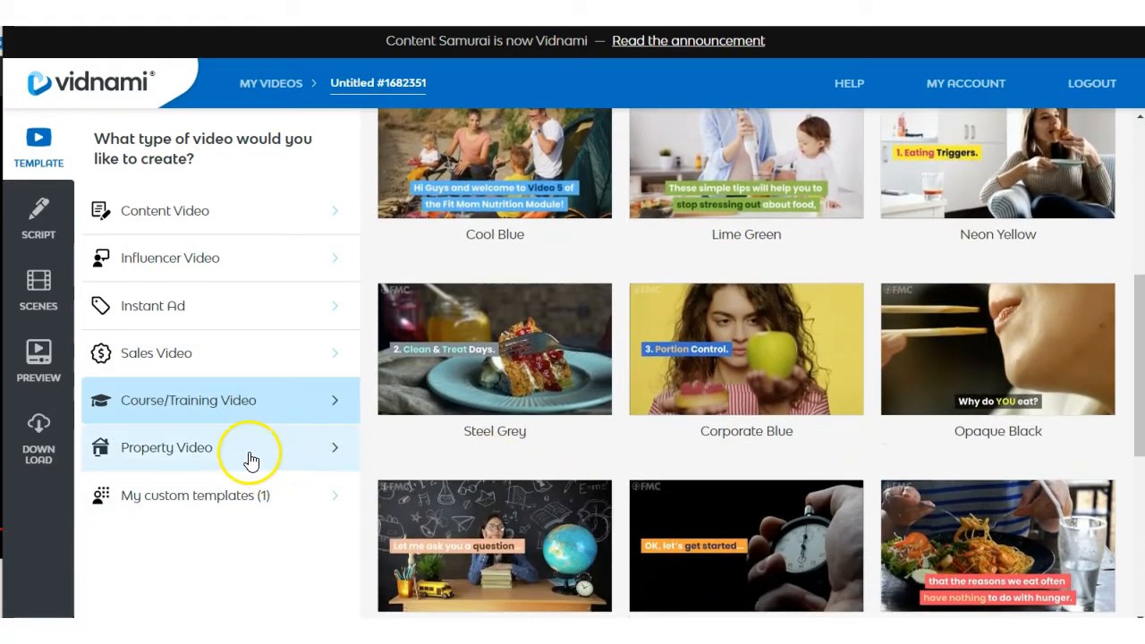
pyautogui.click(247, 456)
pyautogui.scroll(-2, 698, 416)
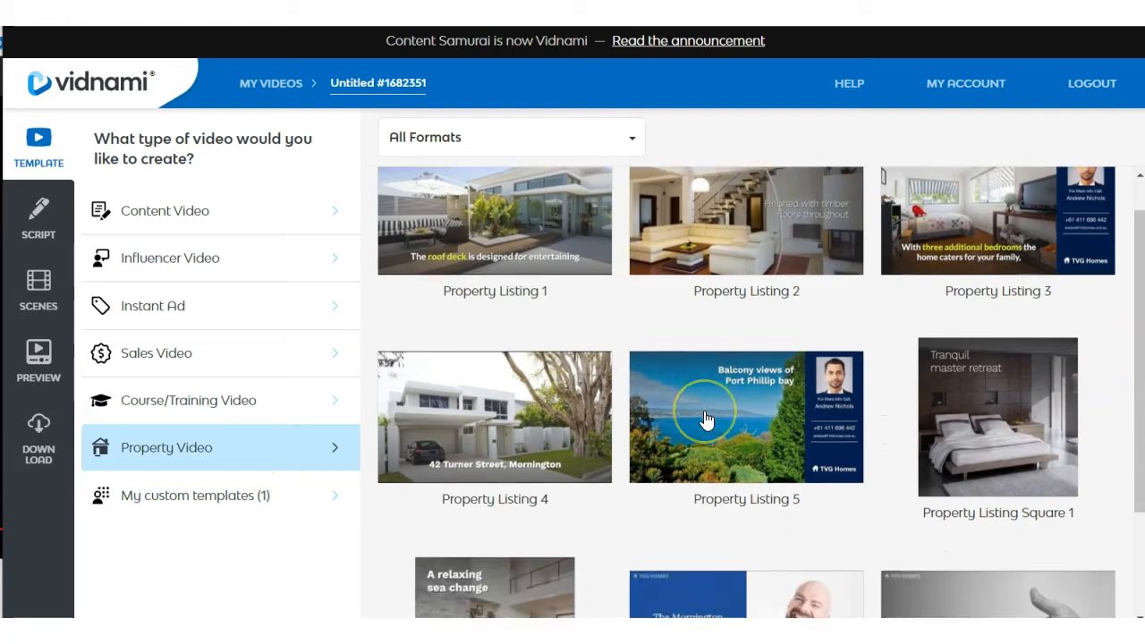
pyautogui.scroll(-1, 706, 419)
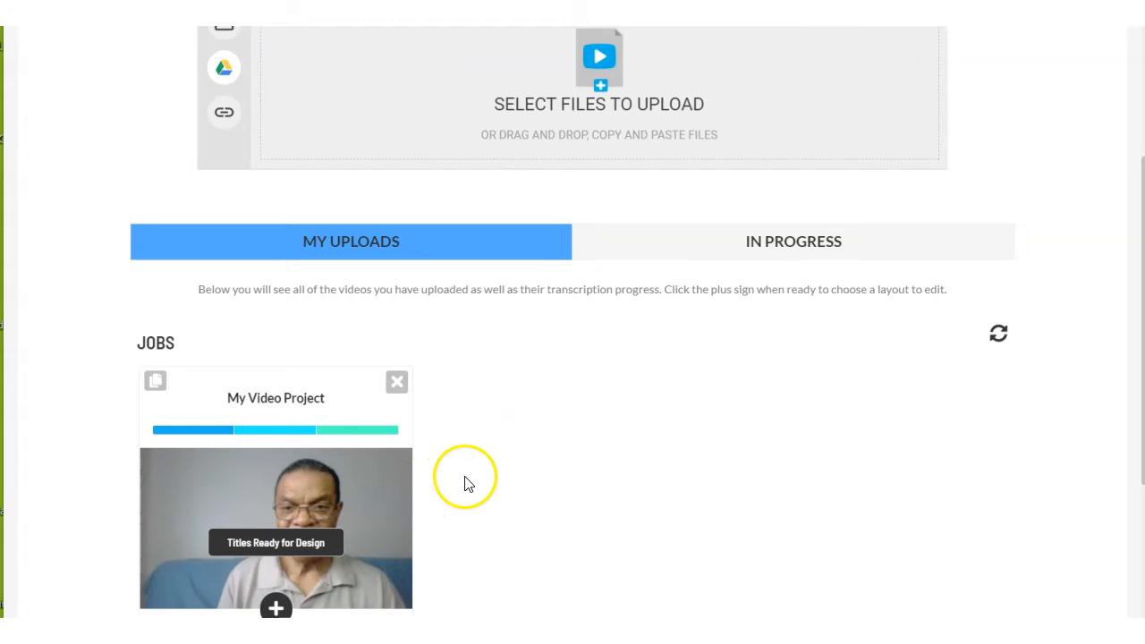
# In Clipscribe, continue editing the uploaded My Video Project by opening the first project in progress.
pyautogui.scroll(1, 466, 481)
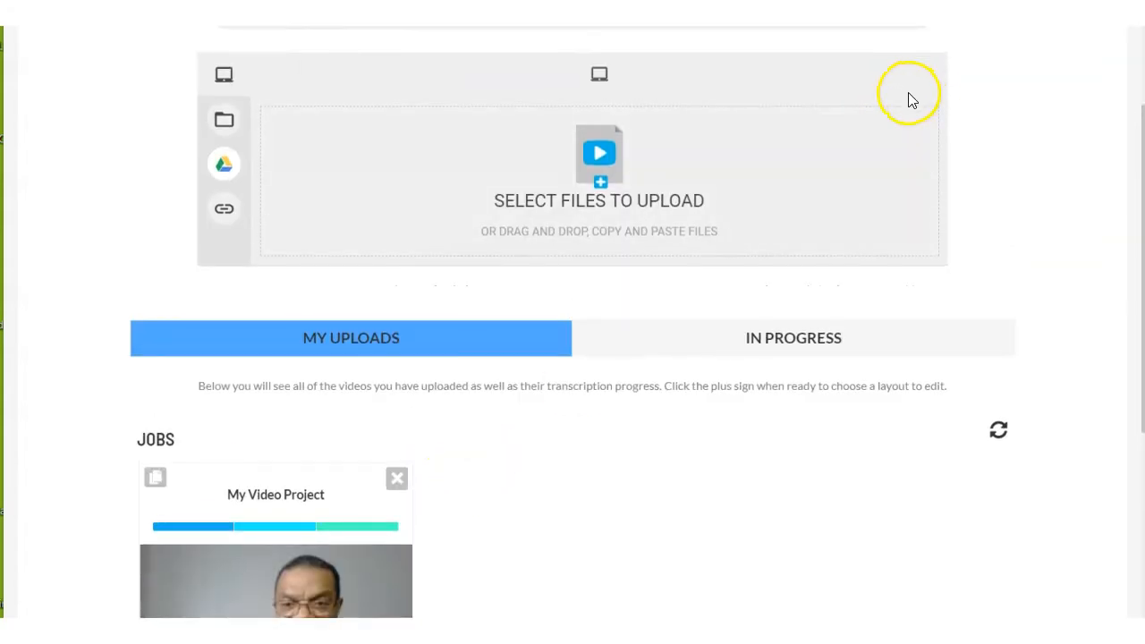
pyautogui.scroll(-2, 593, 414)
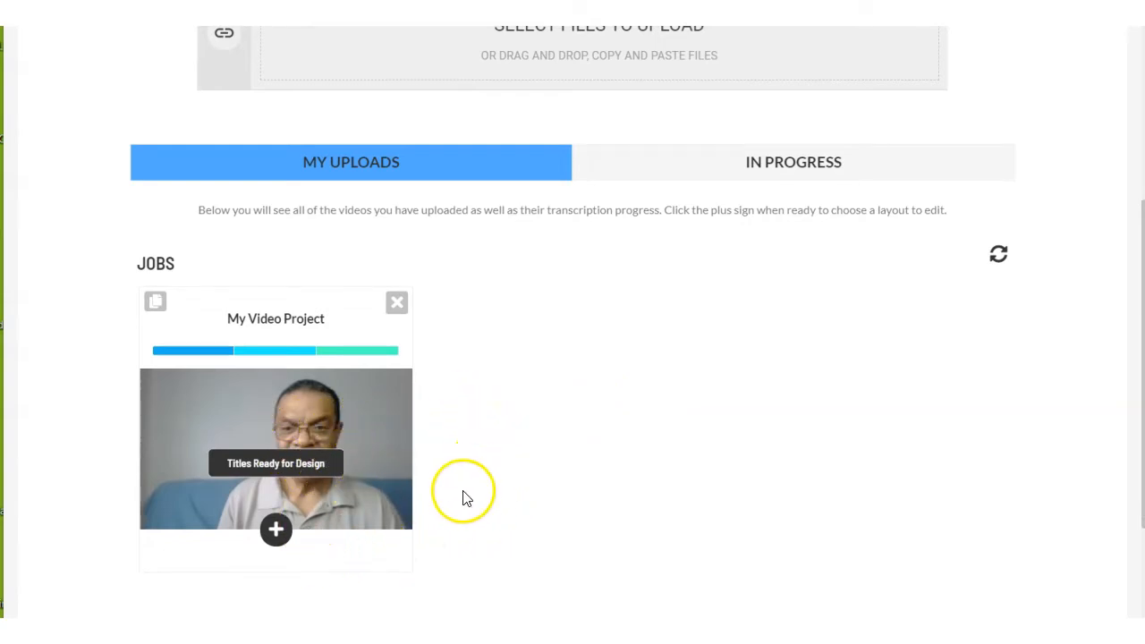
pyautogui.click(275, 533)
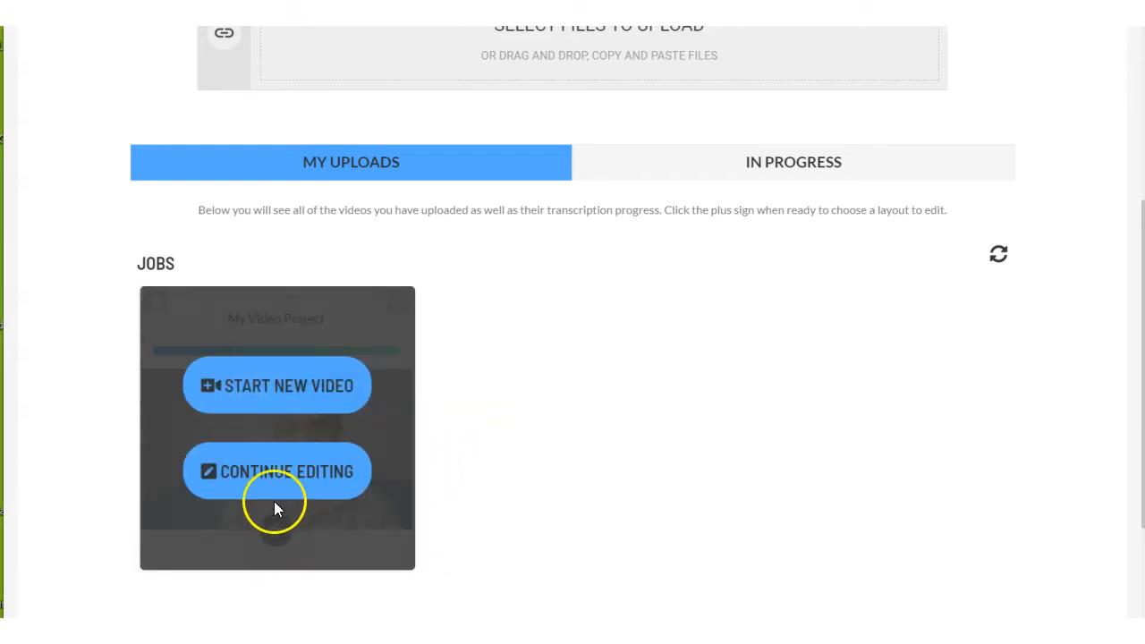
pyautogui.click(304, 486)
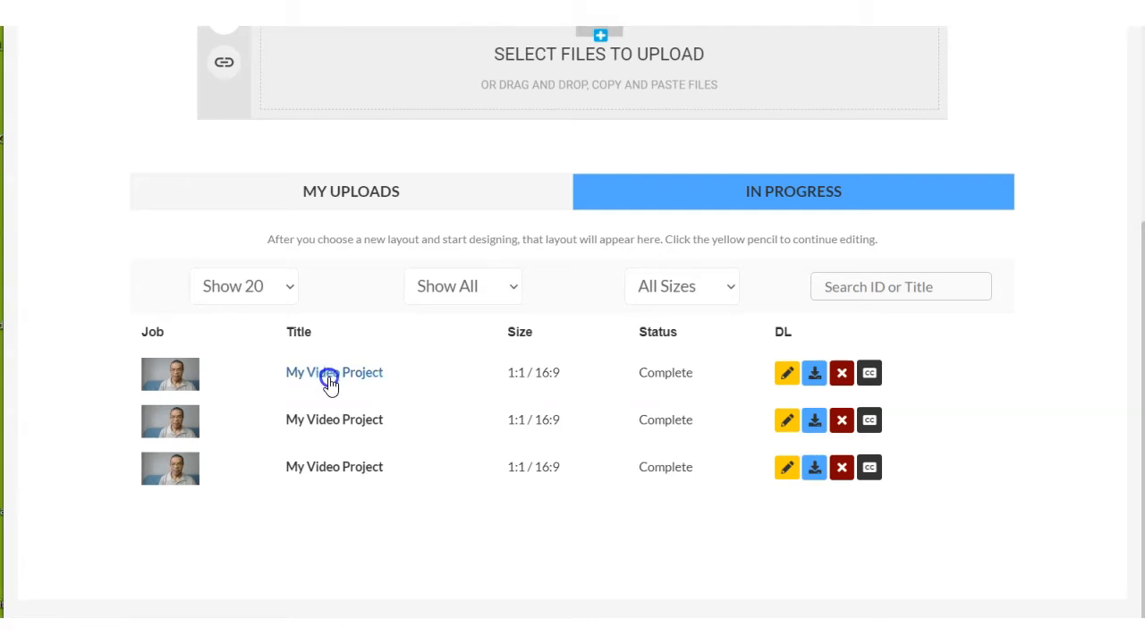
pyautogui.click(329, 380)
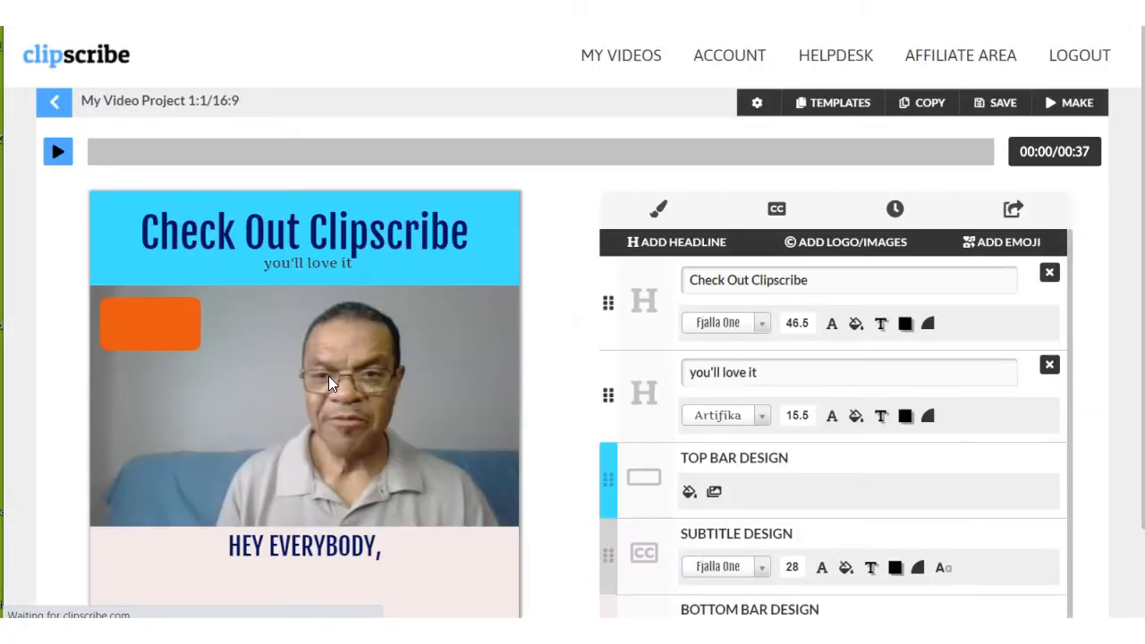
# Shift the "Check Out Clipscribe" headline slightly to the right and enlarge its font size to 48.9.
pyautogui.scroll(-1, 551, 305)
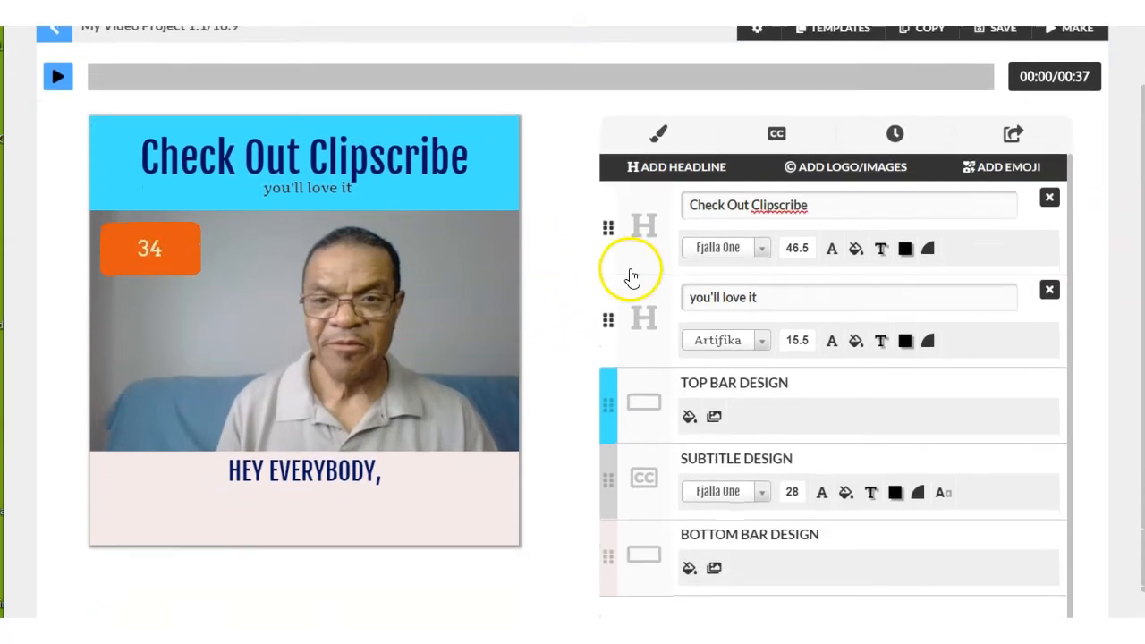
pyautogui.moveTo(409, 152)
pyautogui.mouseDown()
pyautogui.moveTo(418, 178)
pyautogui.moveTo(440, 143)
pyautogui.moveTo(404, 173)
pyautogui.moveTo(442, 146)
pyautogui.moveTo(422, 169)
pyautogui.mouseUp()
pyautogui.click(792, 248)
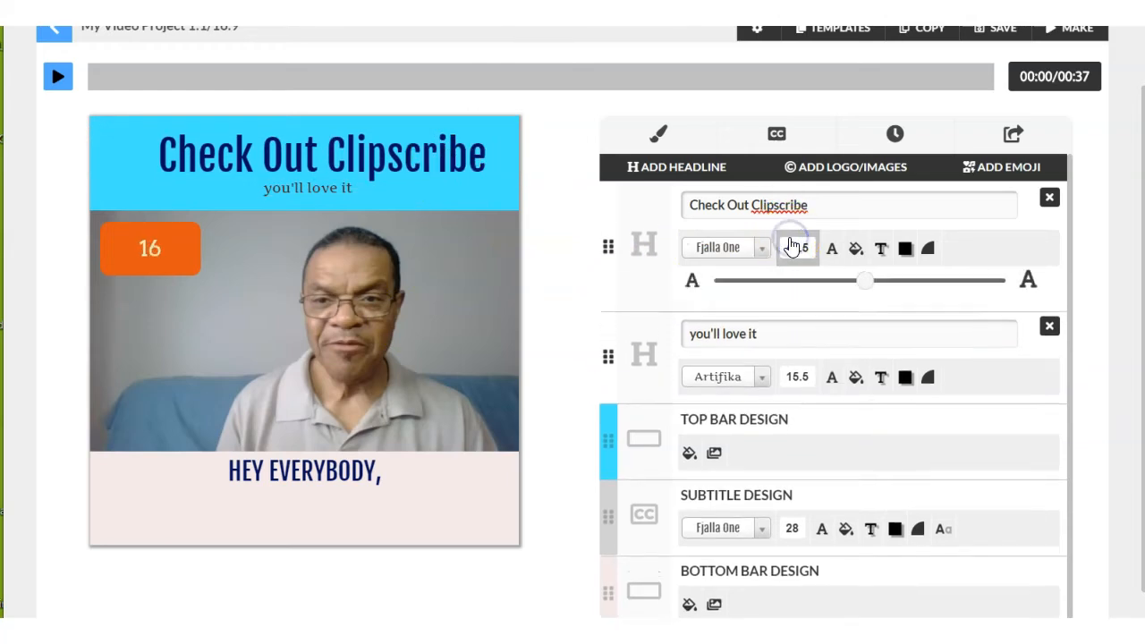
pyautogui.moveTo(839, 283); pyautogui.dragTo(884, 282)
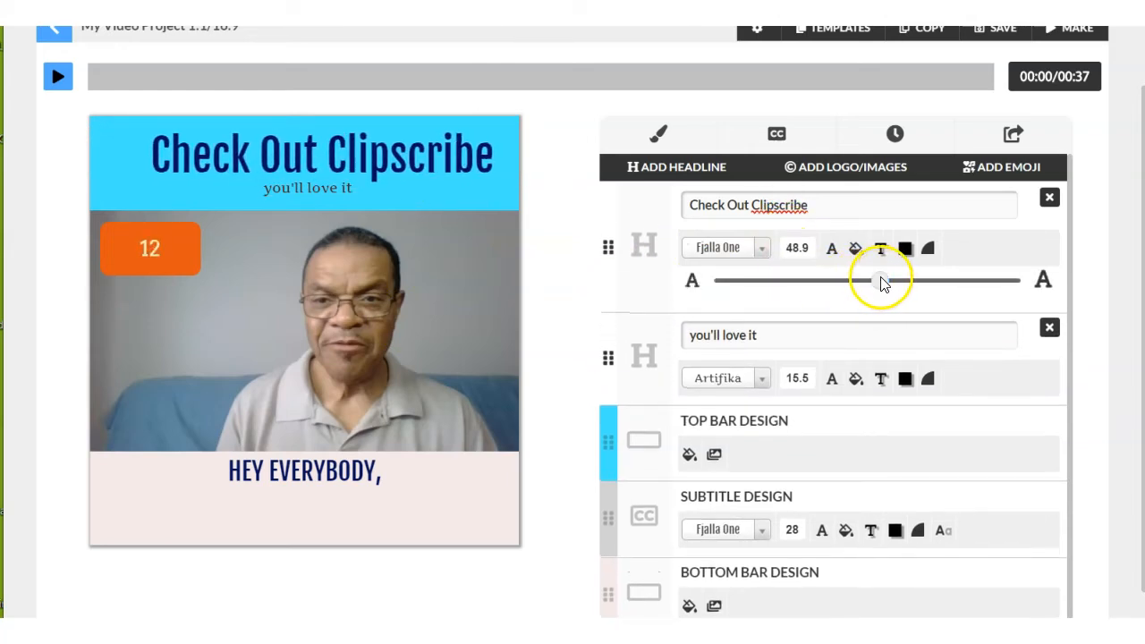
# Recolour the "Check Out Clipscribe" headline text orange and set its font size to 41.
pyautogui.click(832, 250)
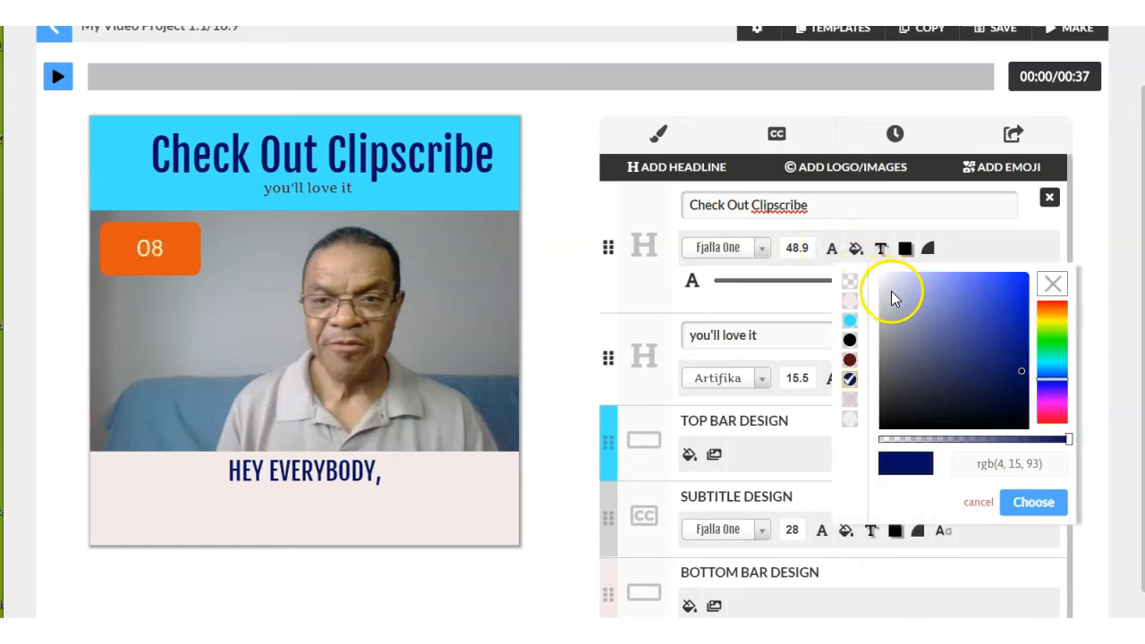
pyautogui.click(905, 341)
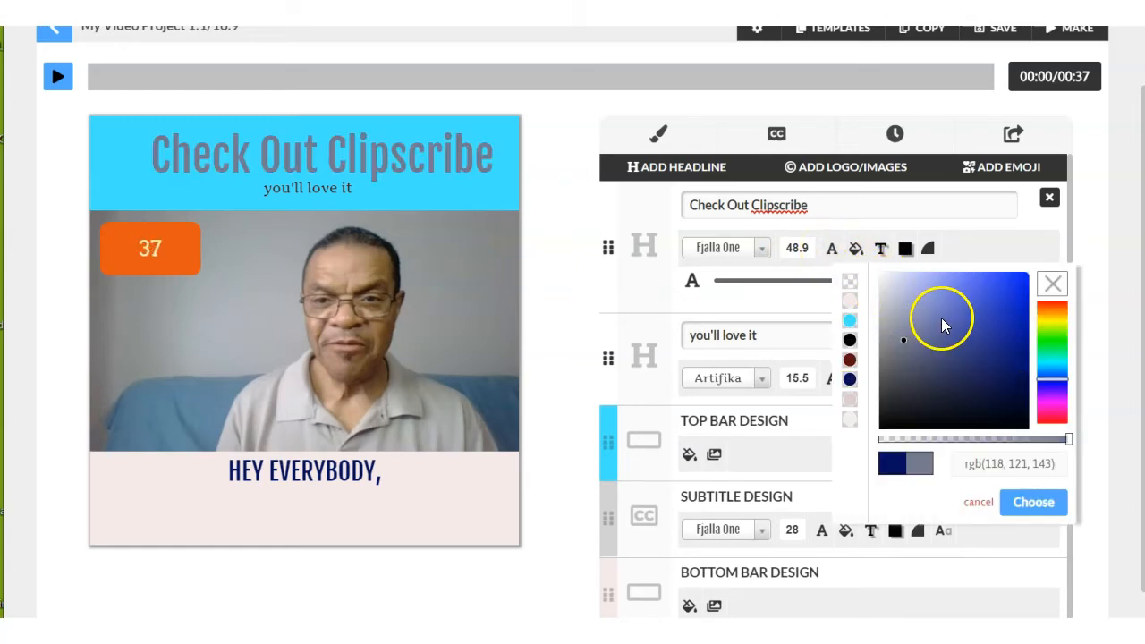
pyautogui.click(969, 299)
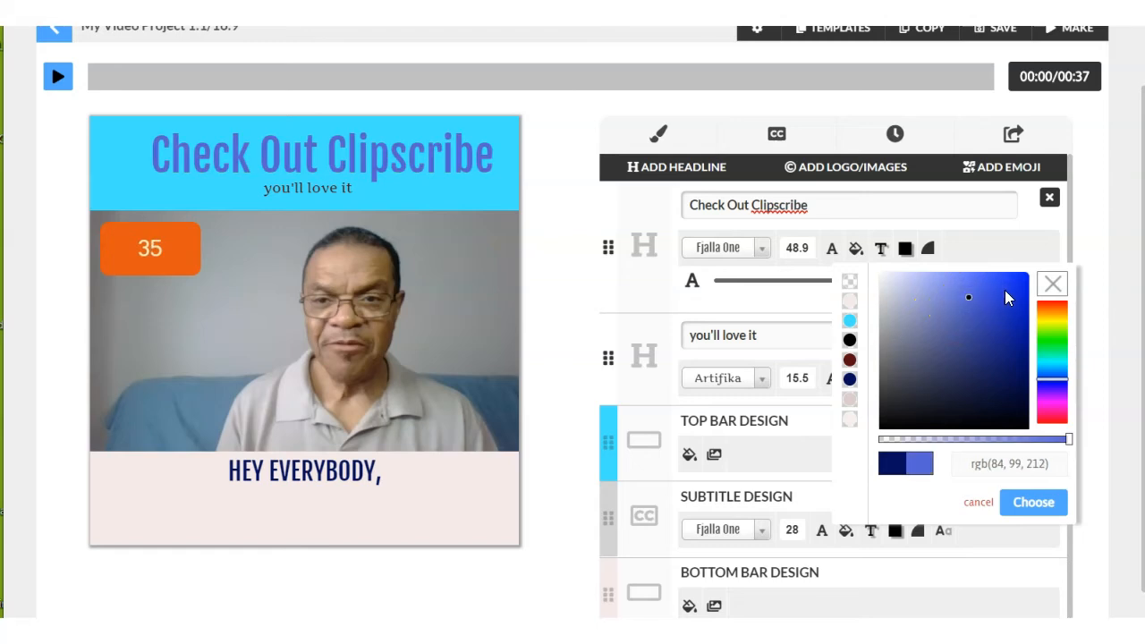
pyautogui.click(1004, 289)
pyautogui.click(1047, 307)
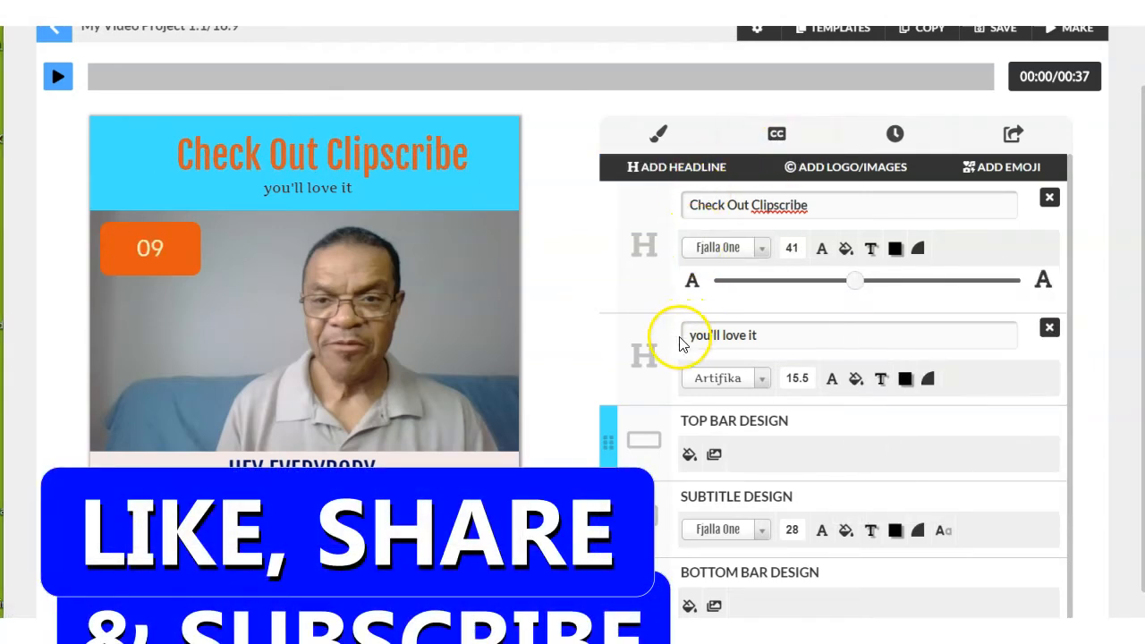
# Change the "you'll love it" headline's font to Archivo Narrow and enlarge it to size 33.3.
pyautogui.click(720, 335)
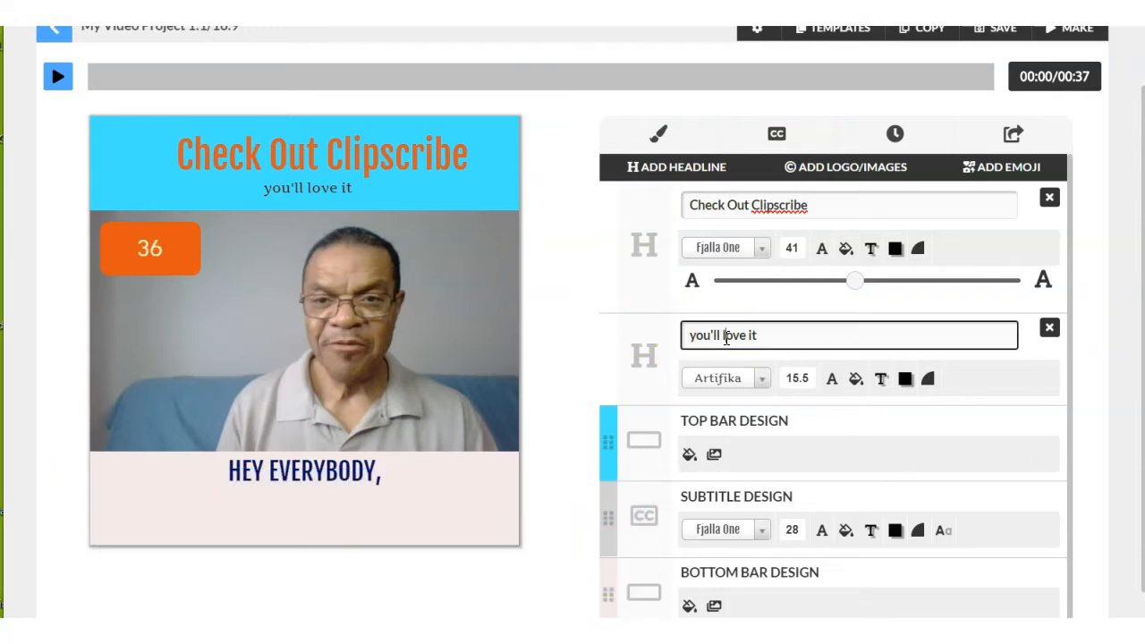
pyautogui.click(762, 383)
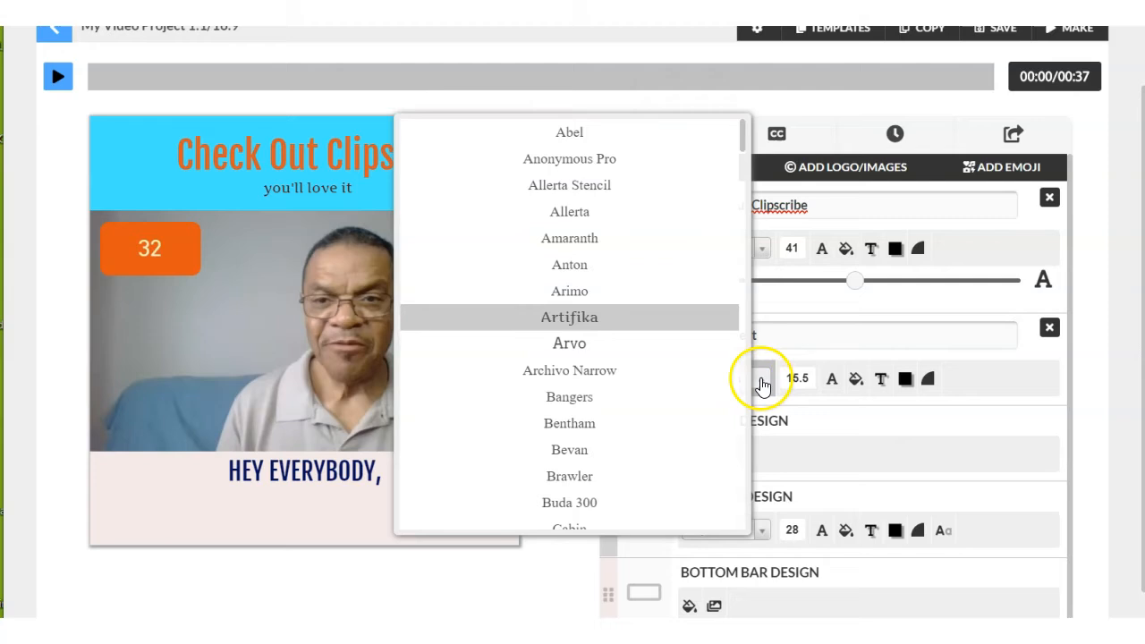
pyautogui.click(641, 371)
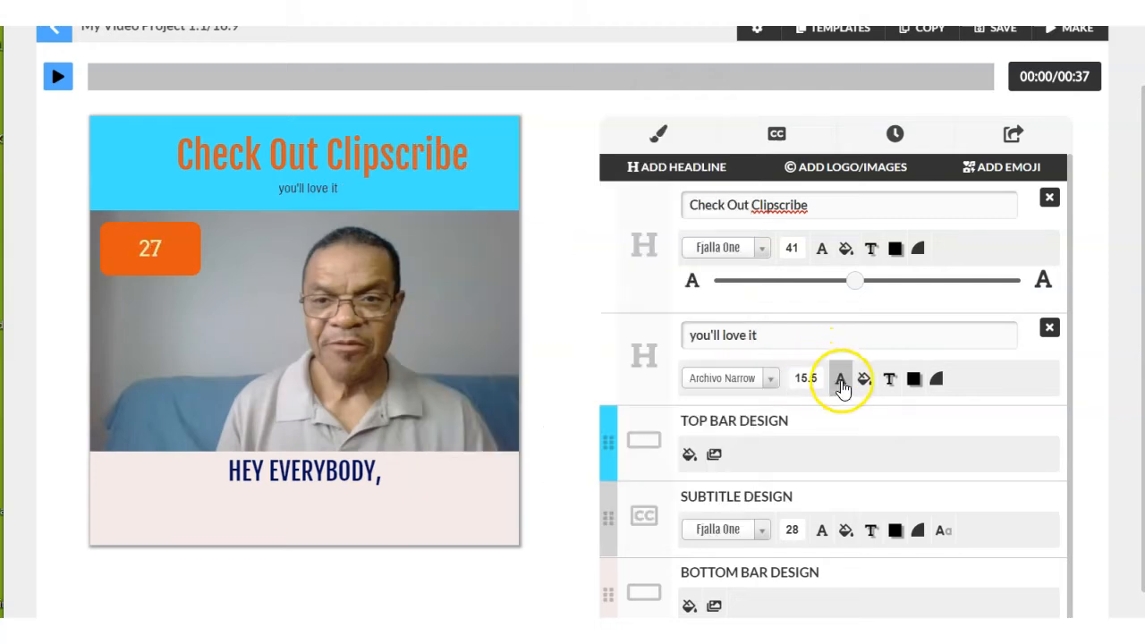
pyautogui.click(807, 378)
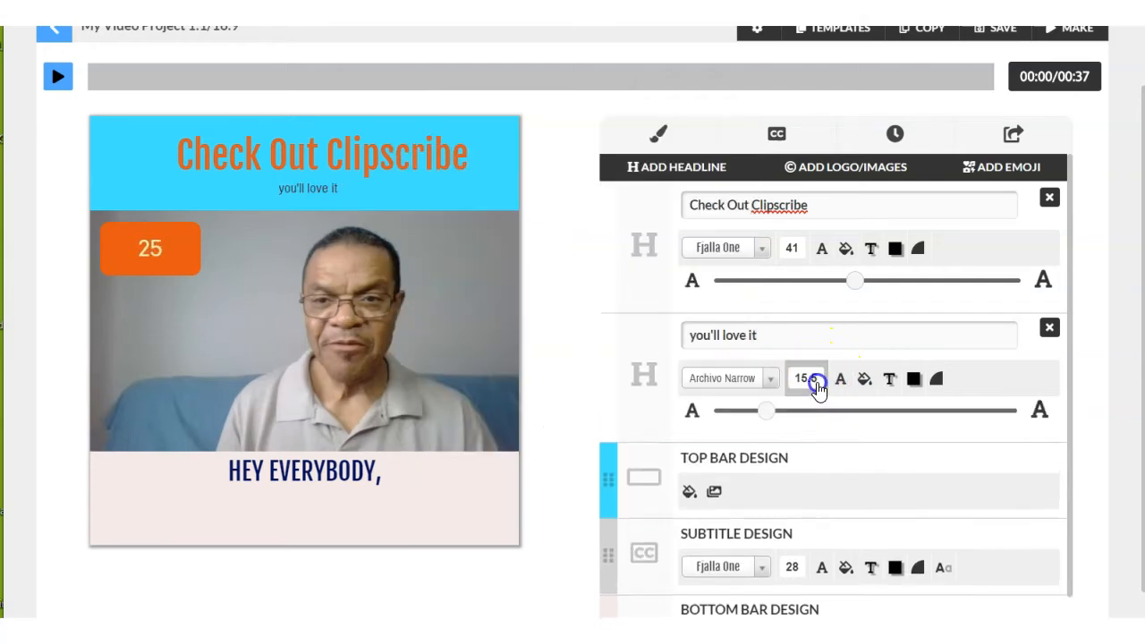
pyautogui.moveTo(772, 416); pyautogui.dragTo(828, 426)
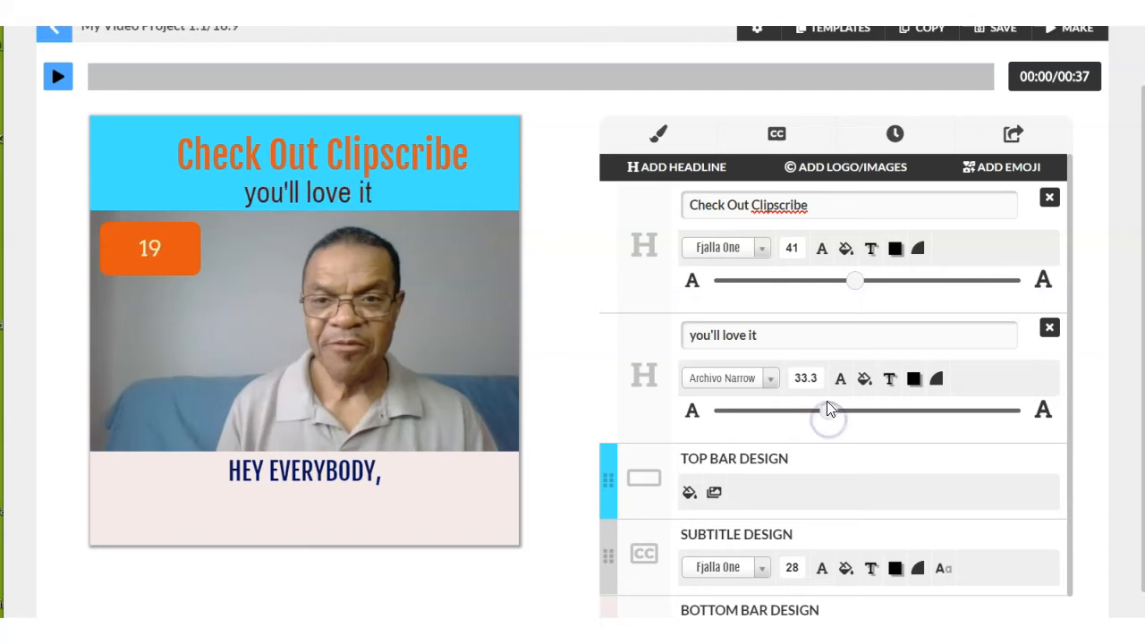
# Recolour the "you'll love it" headline text to a near-black blue, rgb(2, 2, 19).
pyautogui.click(841, 383)
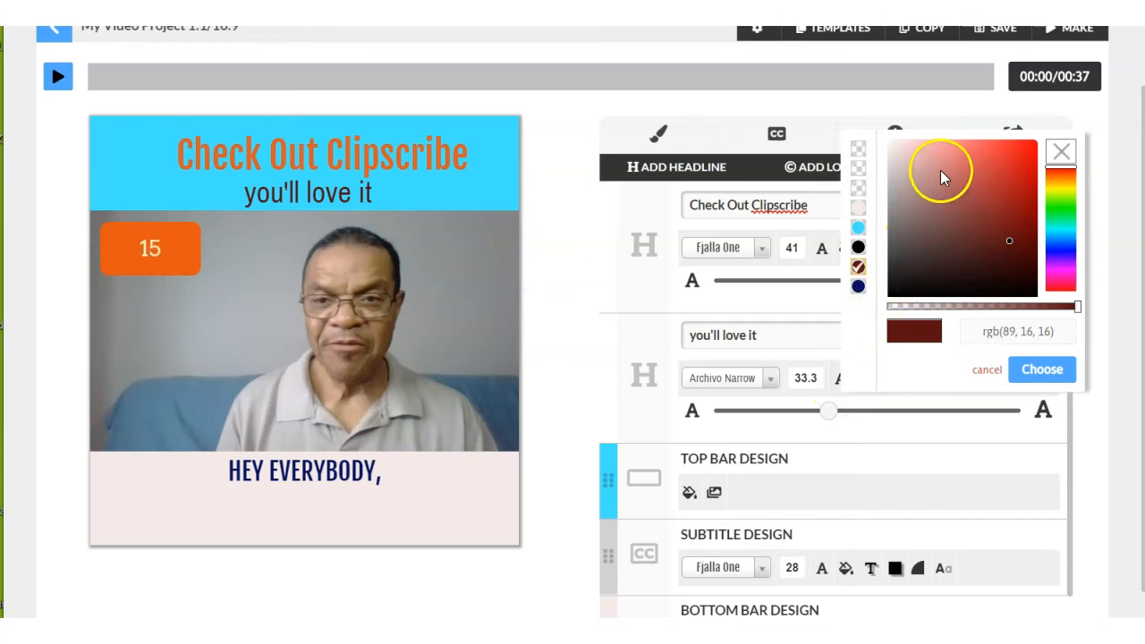
pyautogui.click(975, 167)
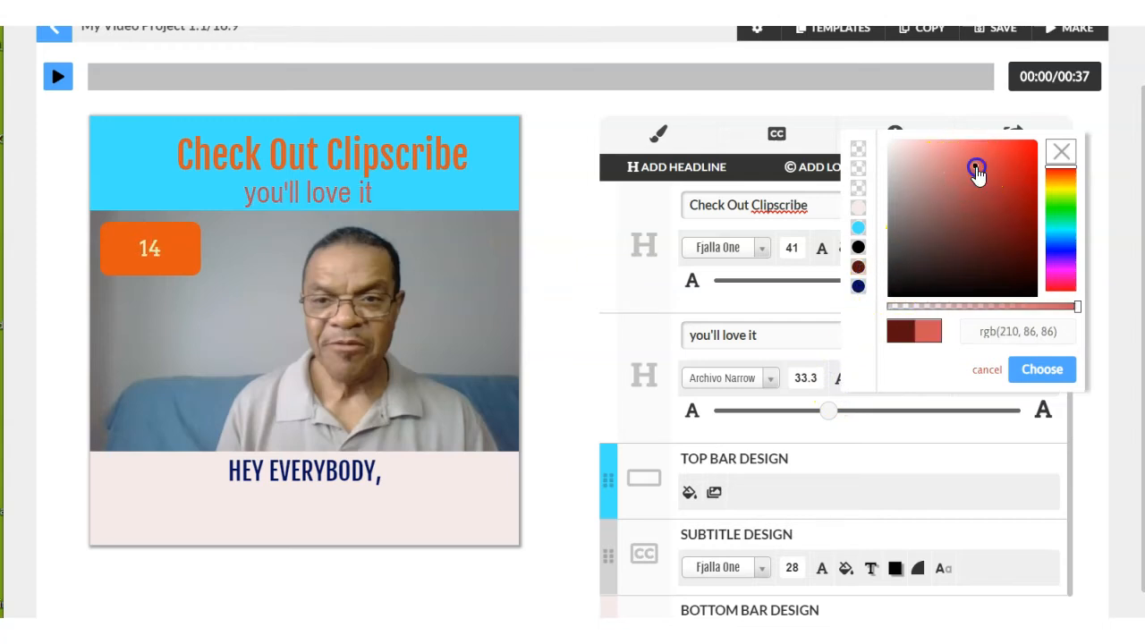
pyautogui.click(1059, 212)
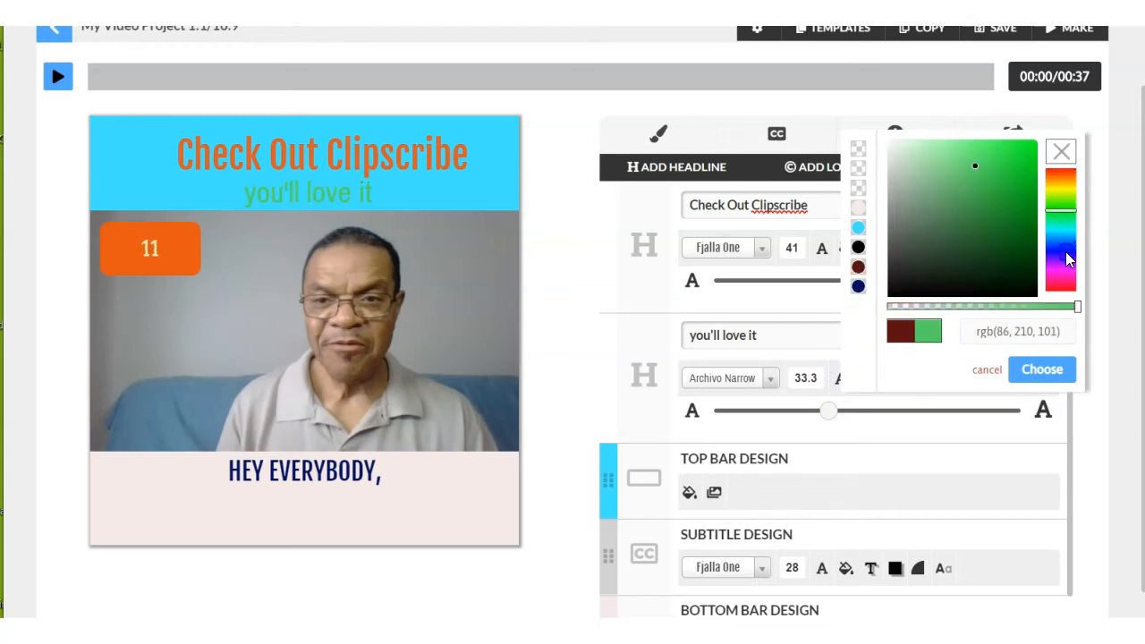
pyautogui.click(1066, 251)
pyautogui.click(1024, 285)
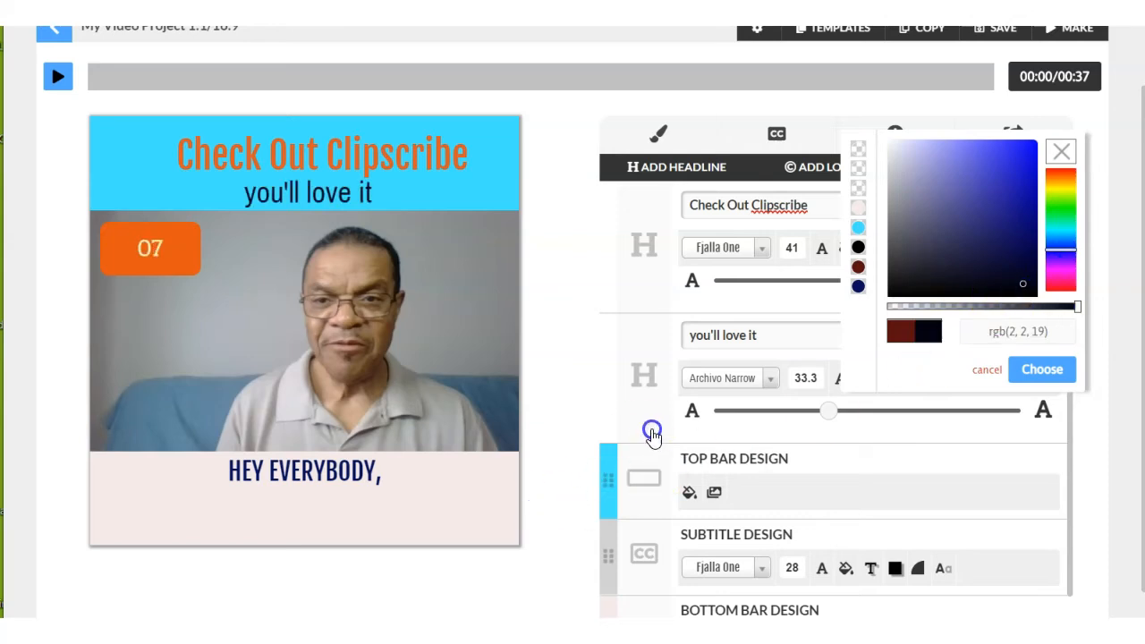
pyautogui.scroll(-1, 534, 433)
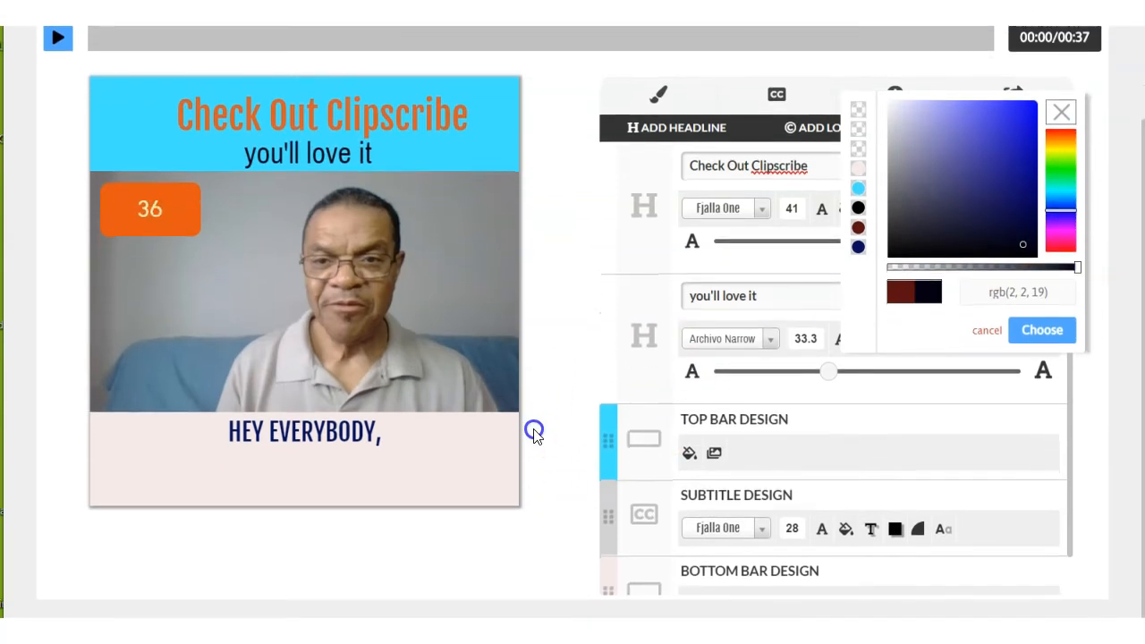
# Change the subtitle font to Bangers and enlarge it to size 48.70.
pyautogui.click(362, 445)
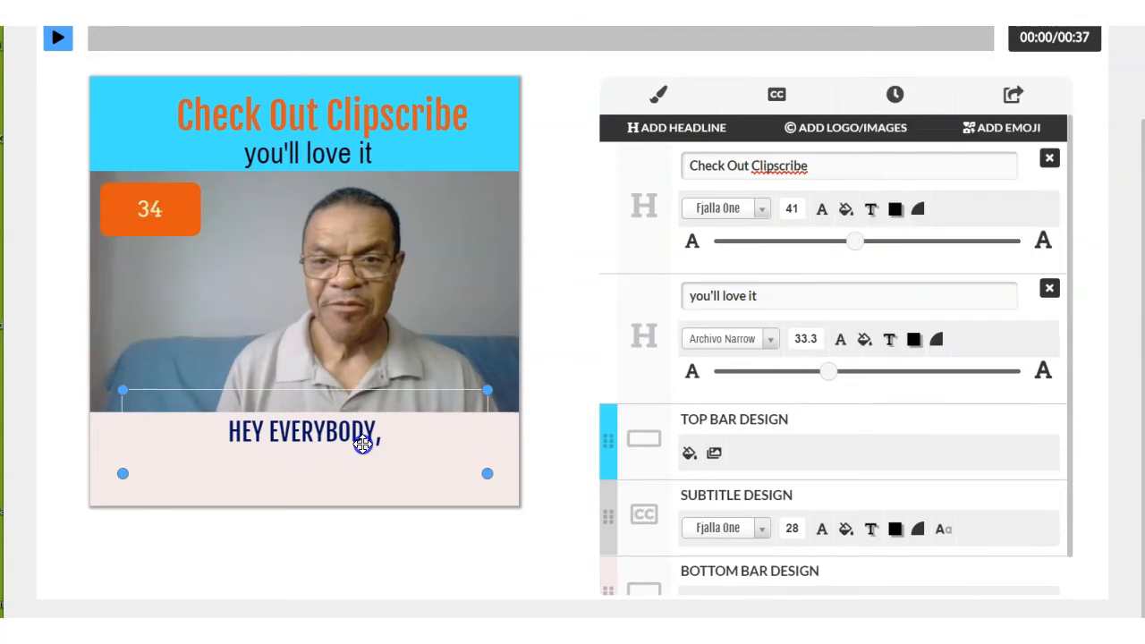
pyautogui.click(561, 428)
pyautogui.click(742, 529)
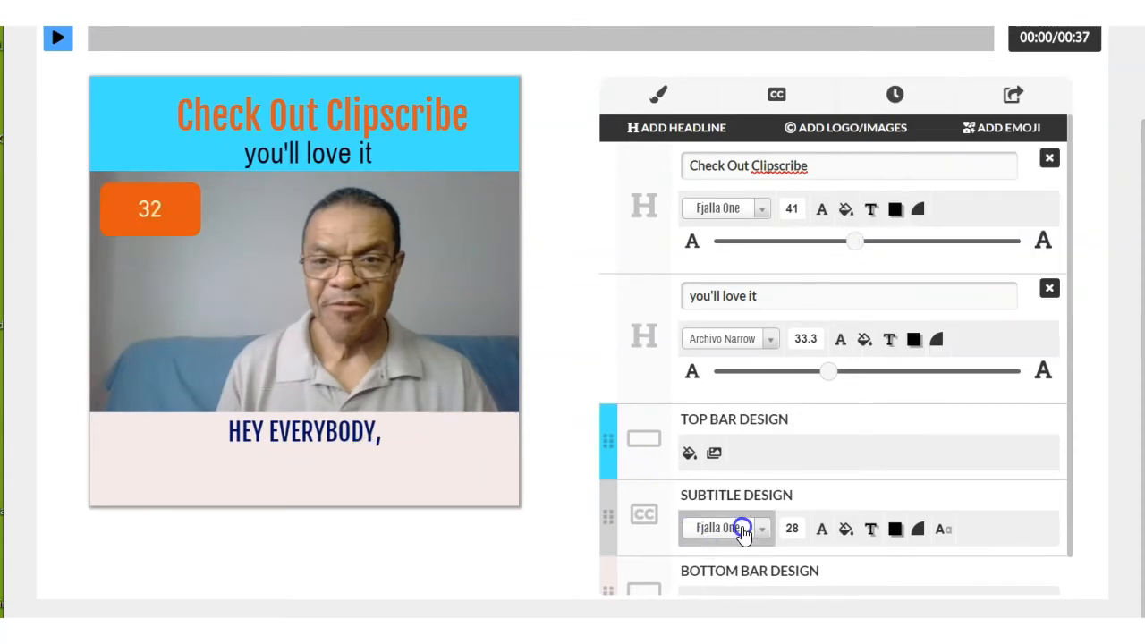
pyautogui.click(626, 397)
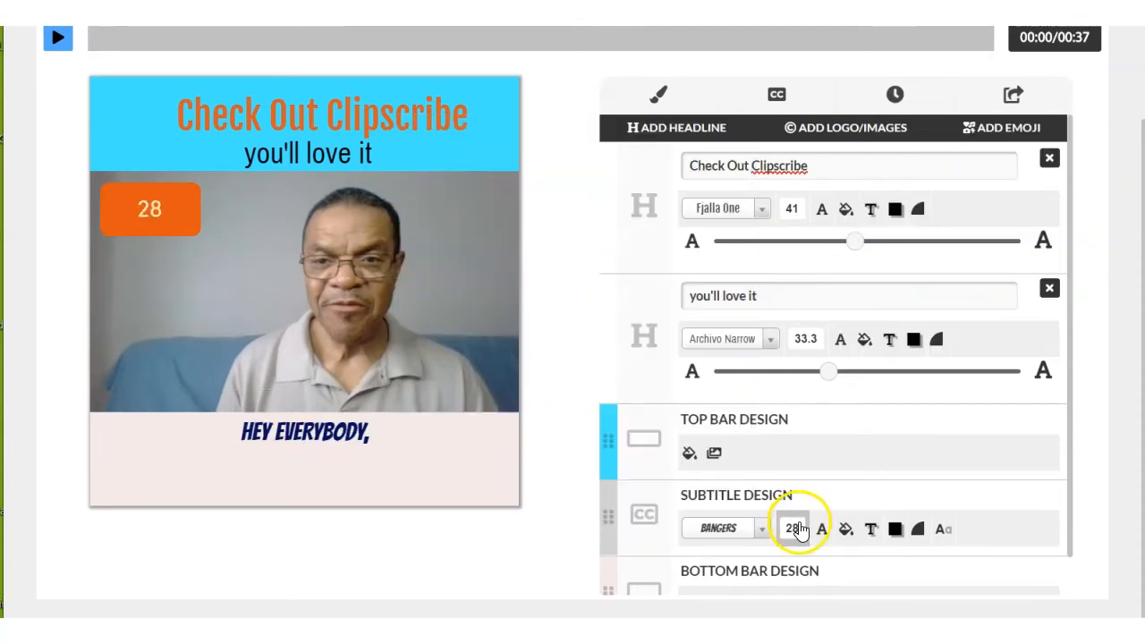
pyautogui.click(799, 529)
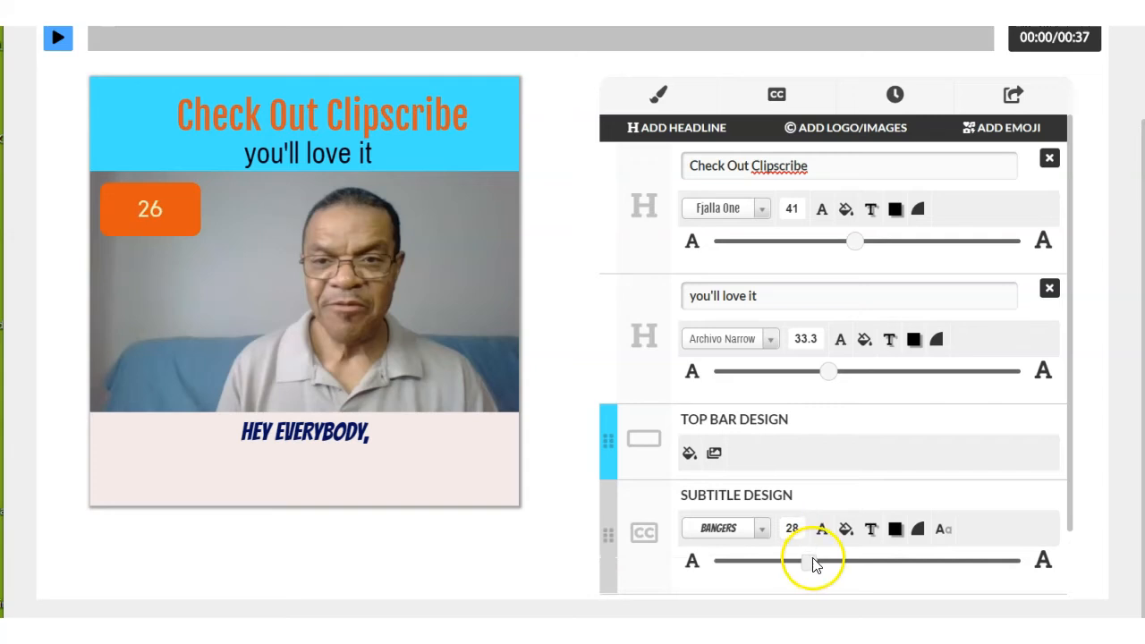
pyautogui.moveTo(812, 561); pyautogui.dragTo(885, 561)
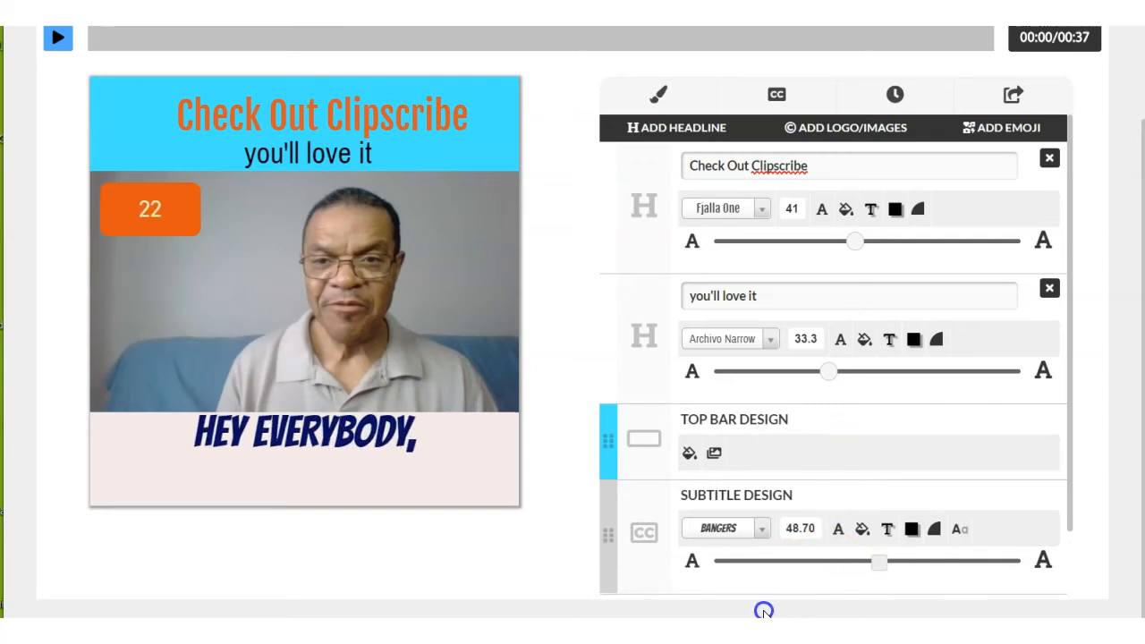
# Fill the bottom bar with a light pink colour after trying a dark brown one.
pyautogui.scroll(-2, 644, 519)
pyautogui.click(687, 516)
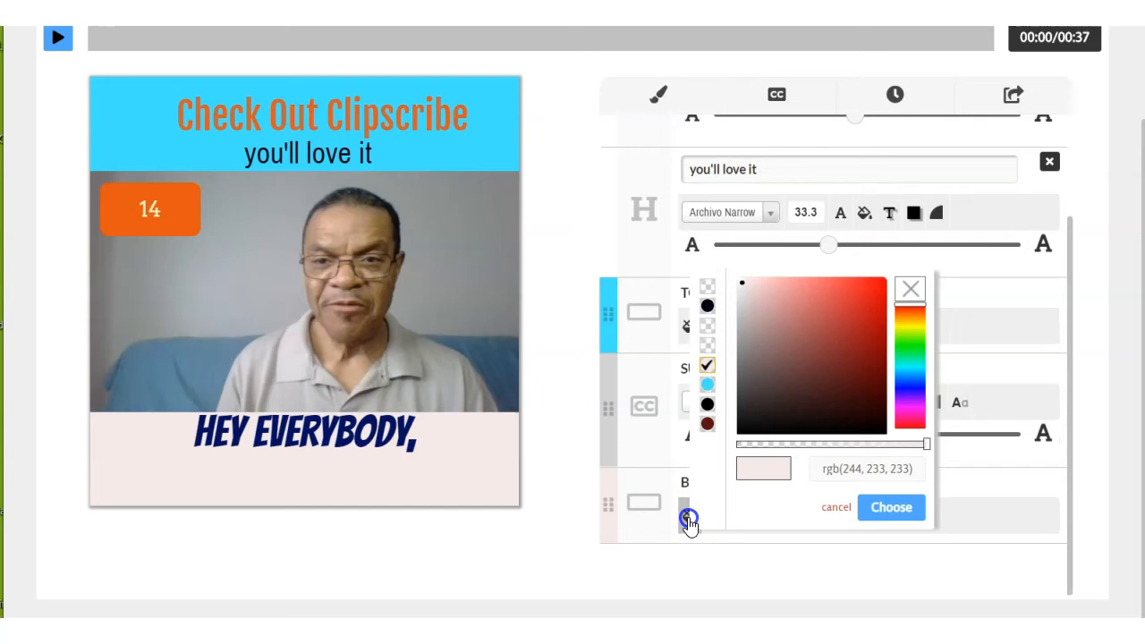
pyautogui.click(761, 404)
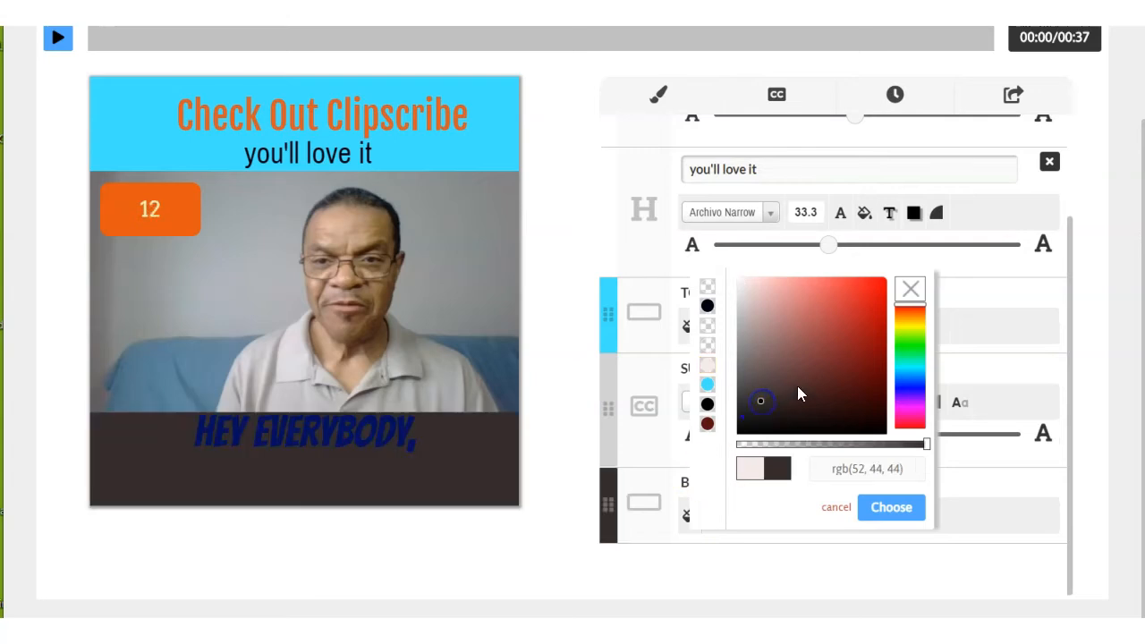
pyautogui.click(762, 296)
pyautogui.click(653, 542)
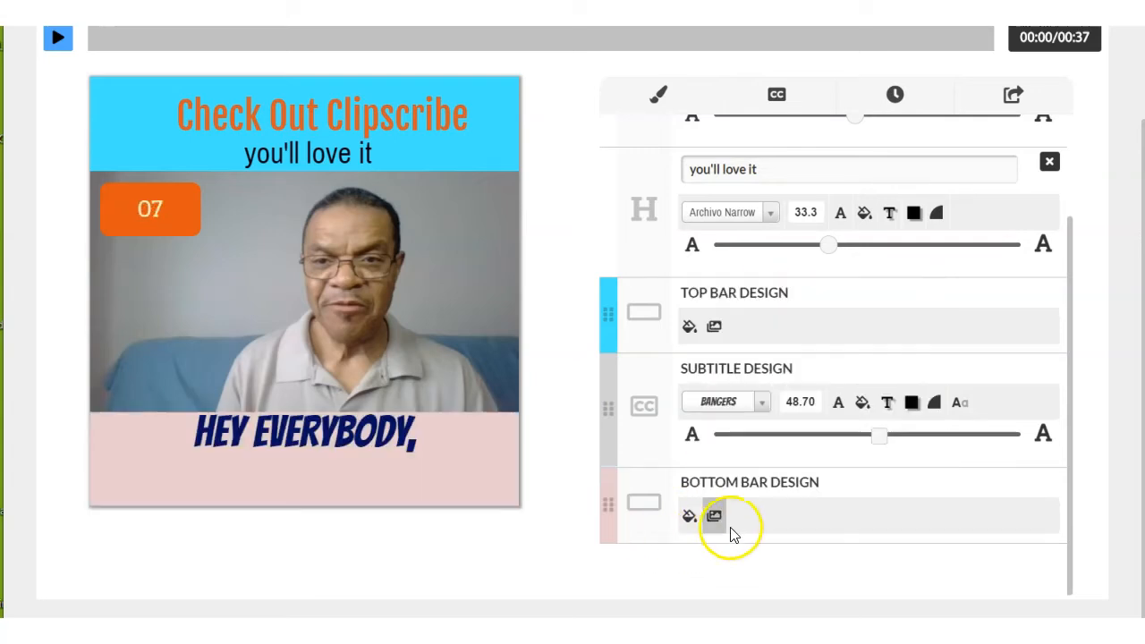
# Give the bottom bar the rippling light-blue water texture from the stock backgrounds.
pyautogui.click(715, 518)
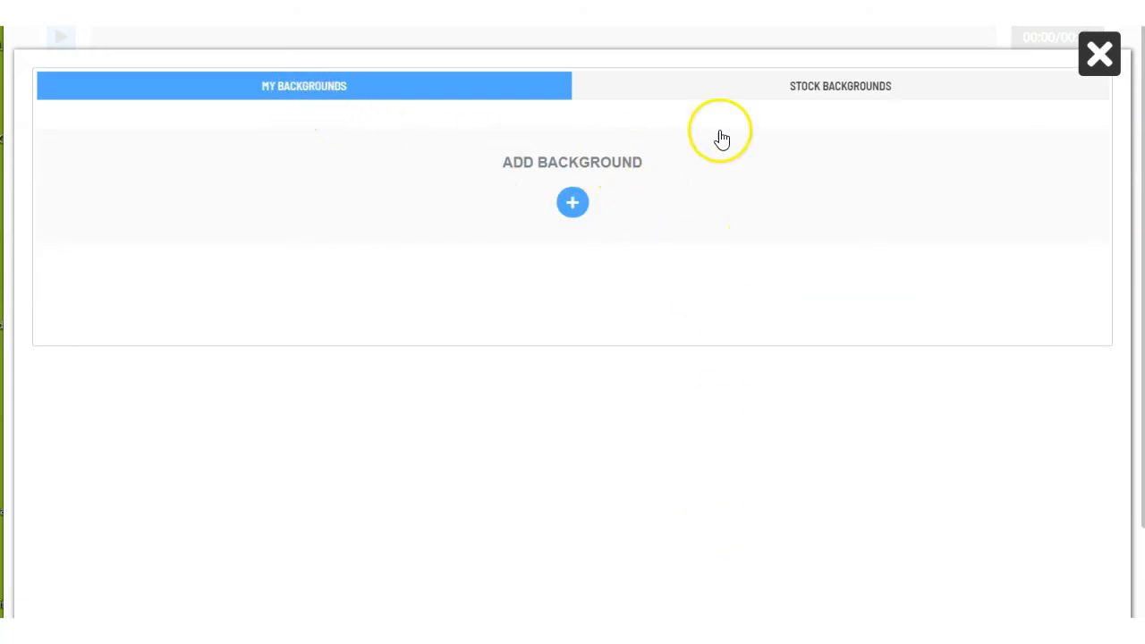
pyautogui.click(829, 93)
pyautogui.scroll(-2, 708, 268)
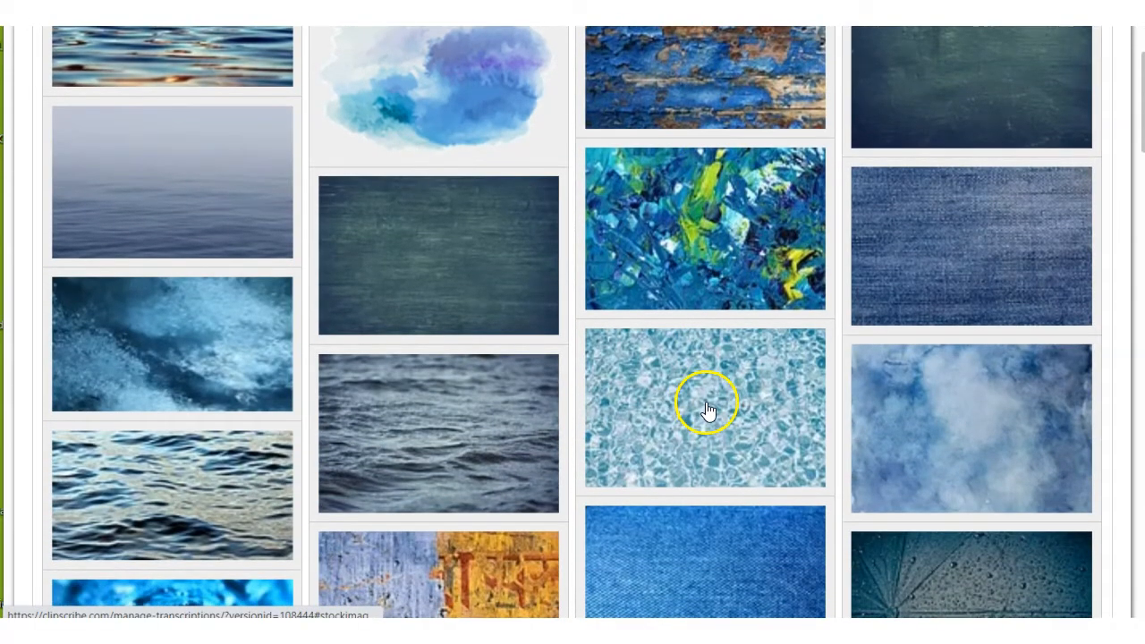
pyautogui.click(708, 409)
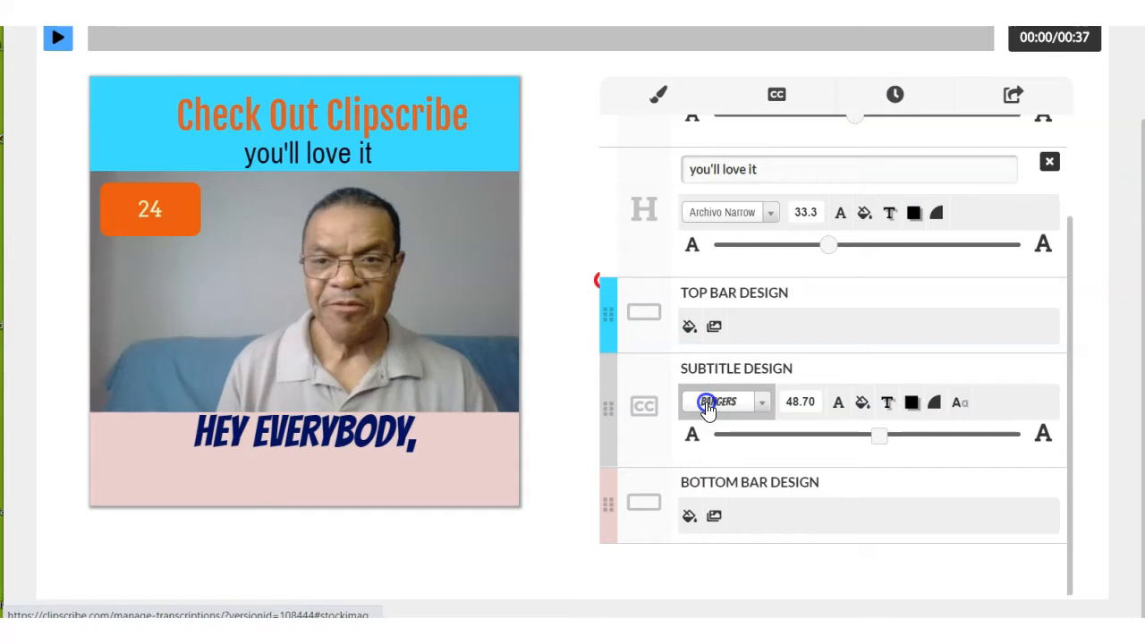
# Move the subtitle text down so it sits within the bottom bar below the video.
pyautogui.click(331, 441)
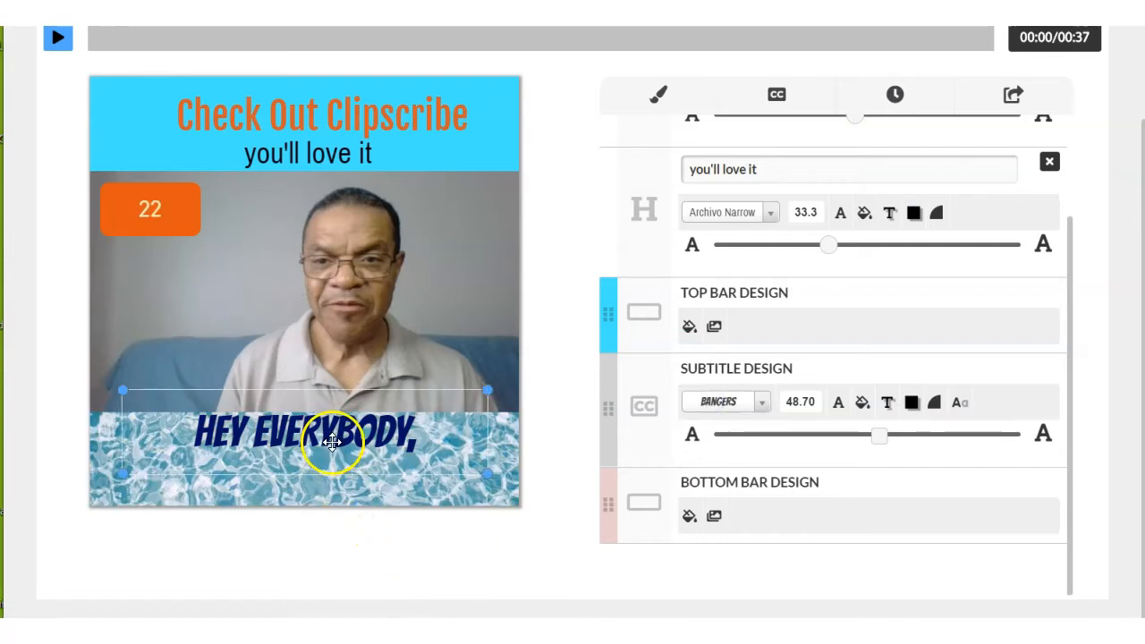
pyautogui.moveTo(340, 435); pyautogui.dragTo(367, 467)
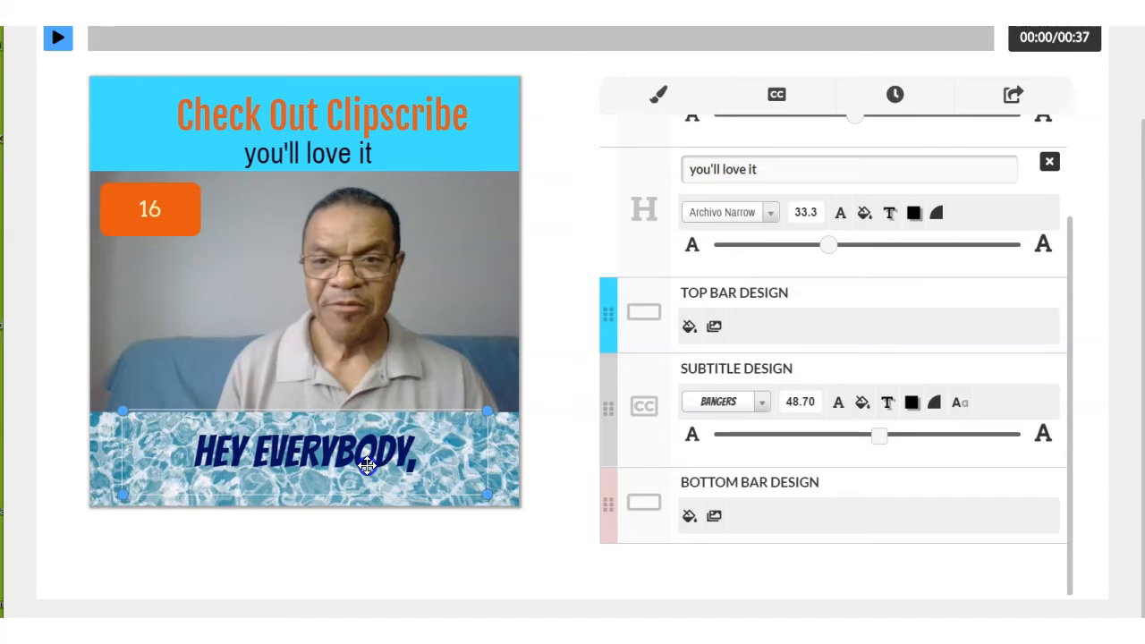
pyautogui.click(550, 414)
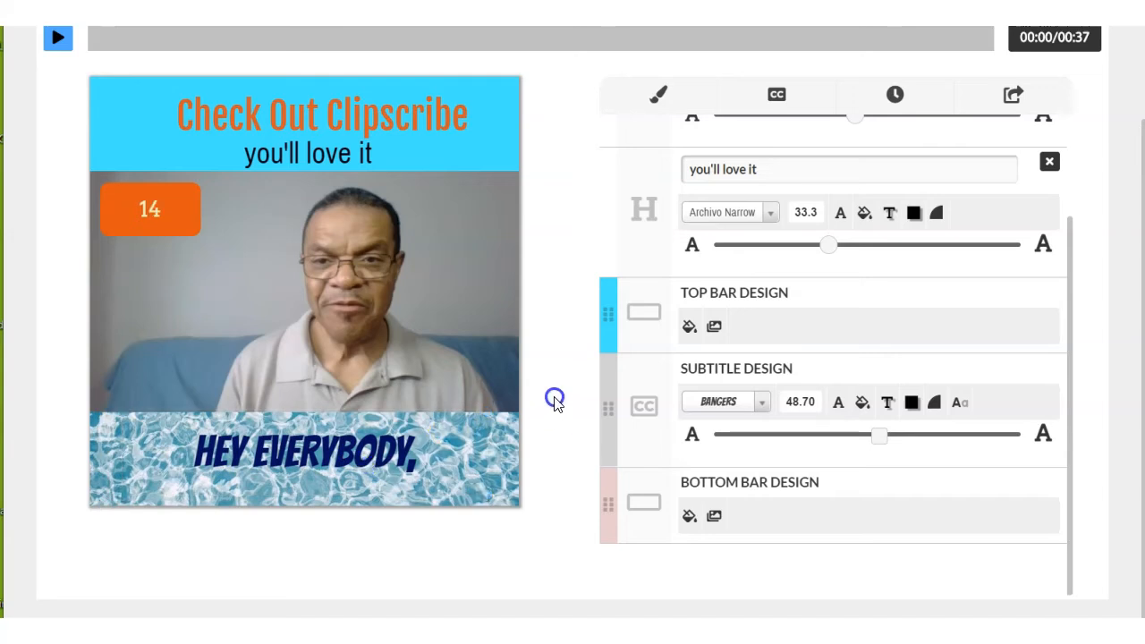
pyautogui.scroll(1, 555, 398)
pyautogui.scroll(-1, 555, 398)
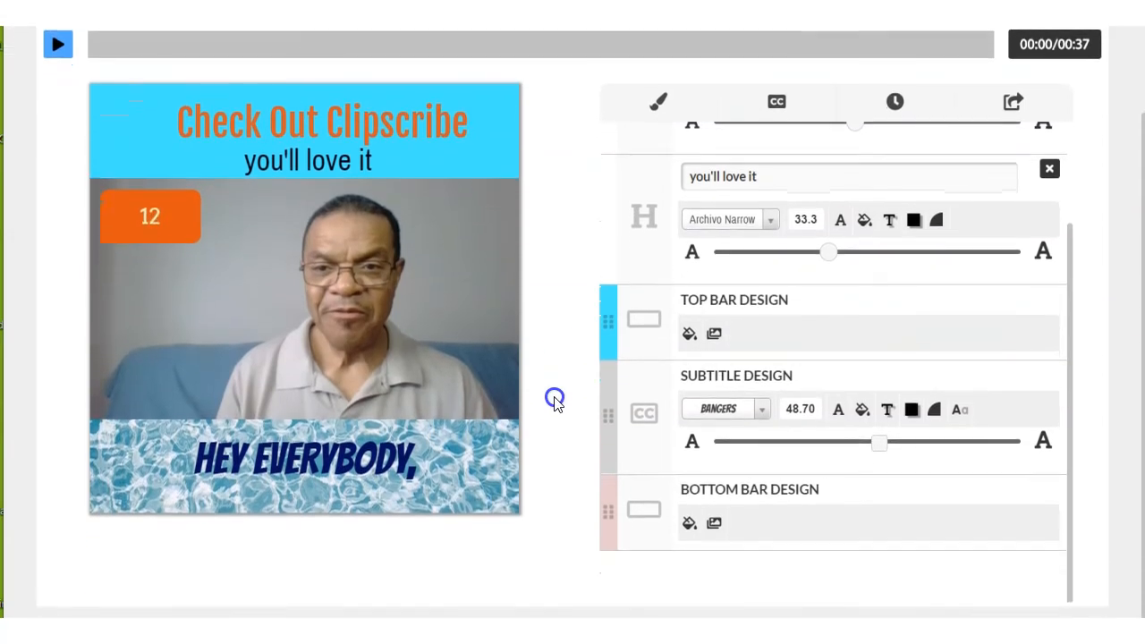
pyautogui.click(462, 356)
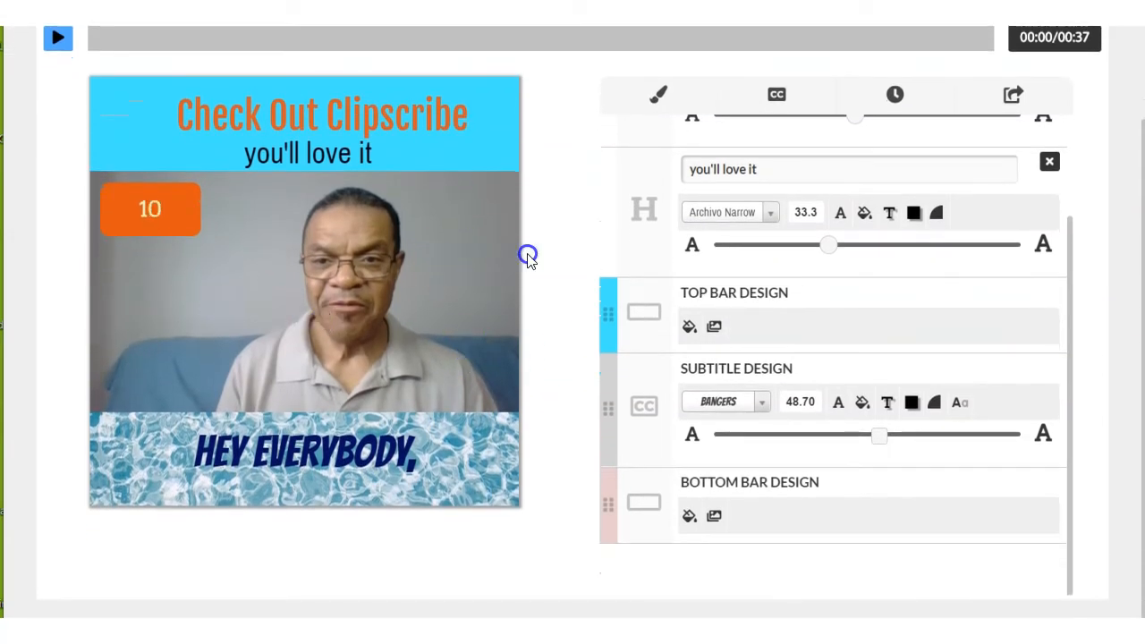
# Examine the progress bar designs offered for the project and the countdown block on the video.
pyautogui.click(894, 97)
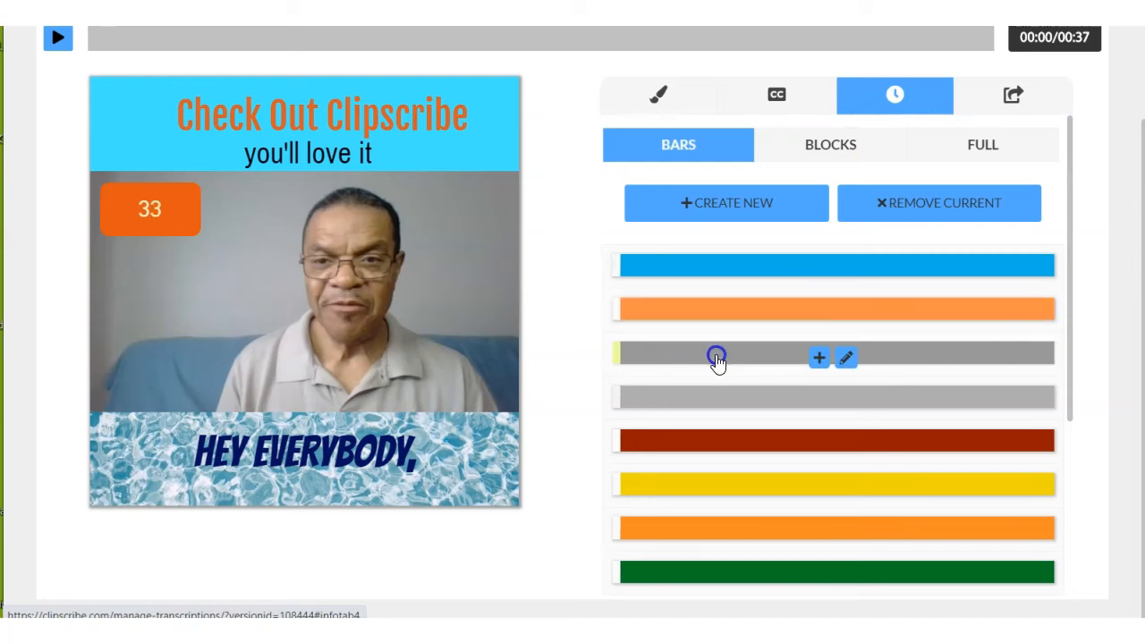
pyautogui.click(183, 231)
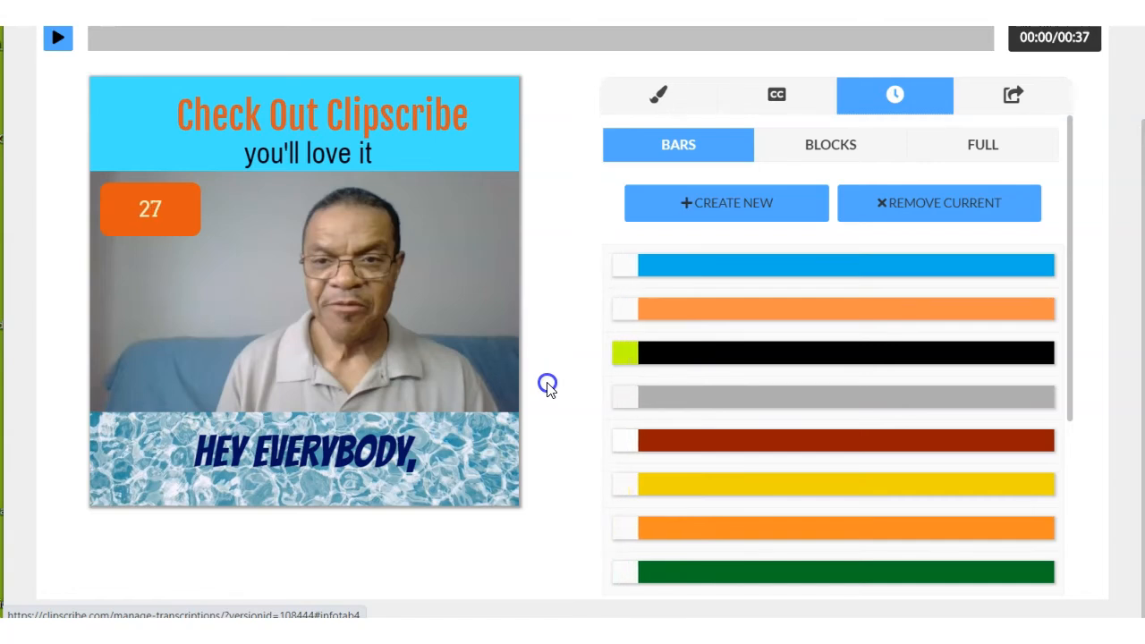
pyautogui.scroll(2, 547, 385)
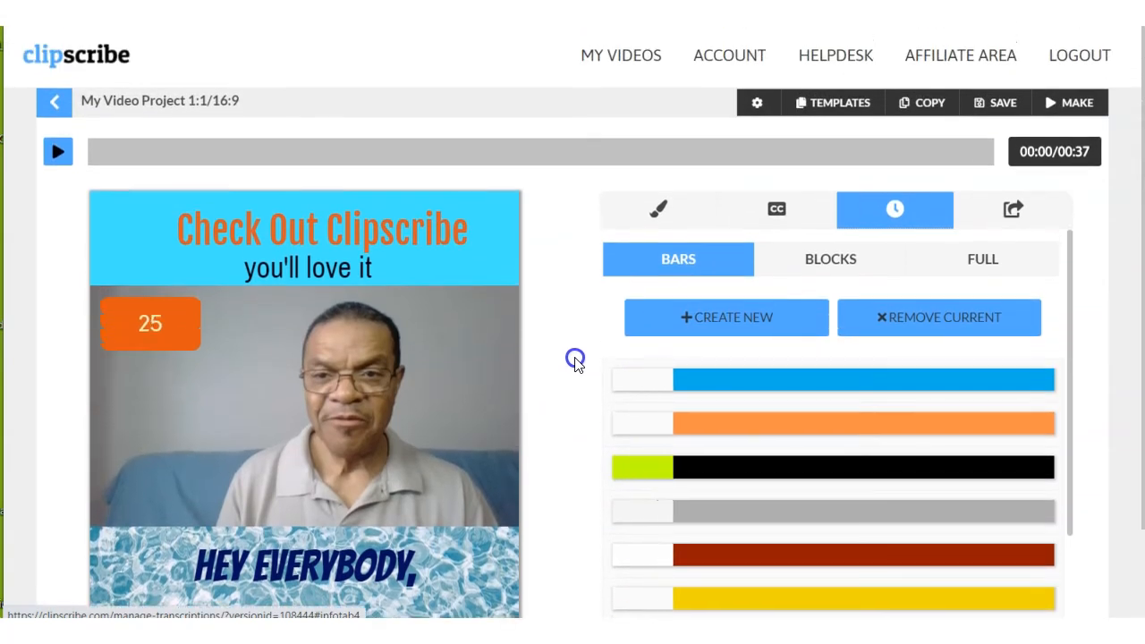
pyautogui.scroll(-2, 573, 360)
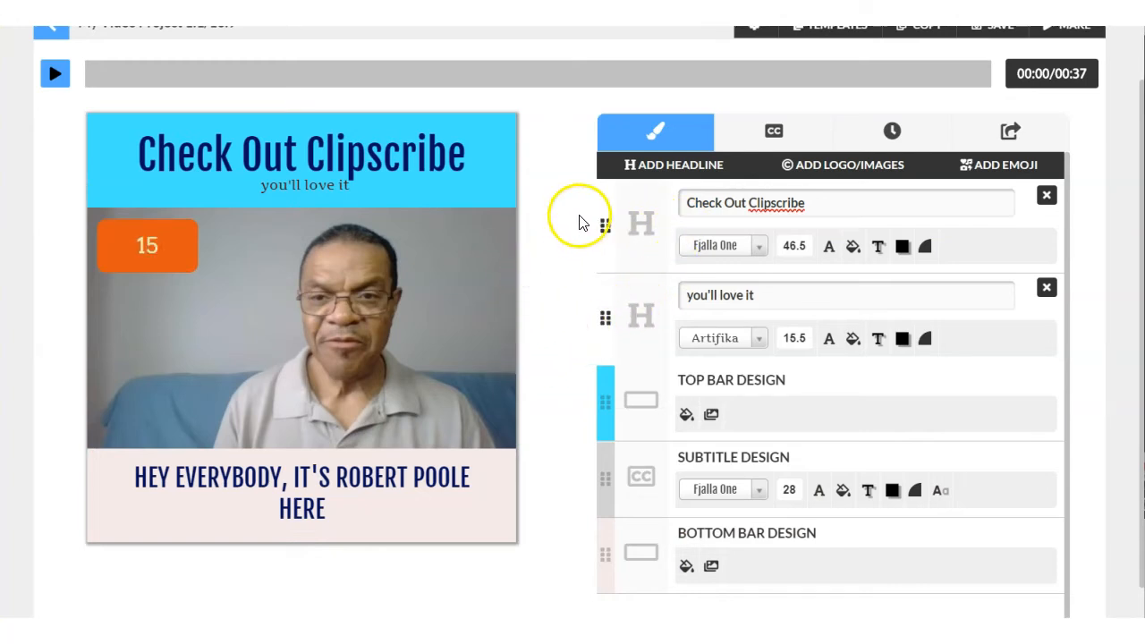
# Add a placeholder headline above the existing title in the top bar and remove it again.
pyautogui.click(684, 172)
pyautogui.click(217, 153)
pyautogui.click(210, 132)
pyautogui.moveTo(209, 131); pyautogui.dragTo(308, 170)
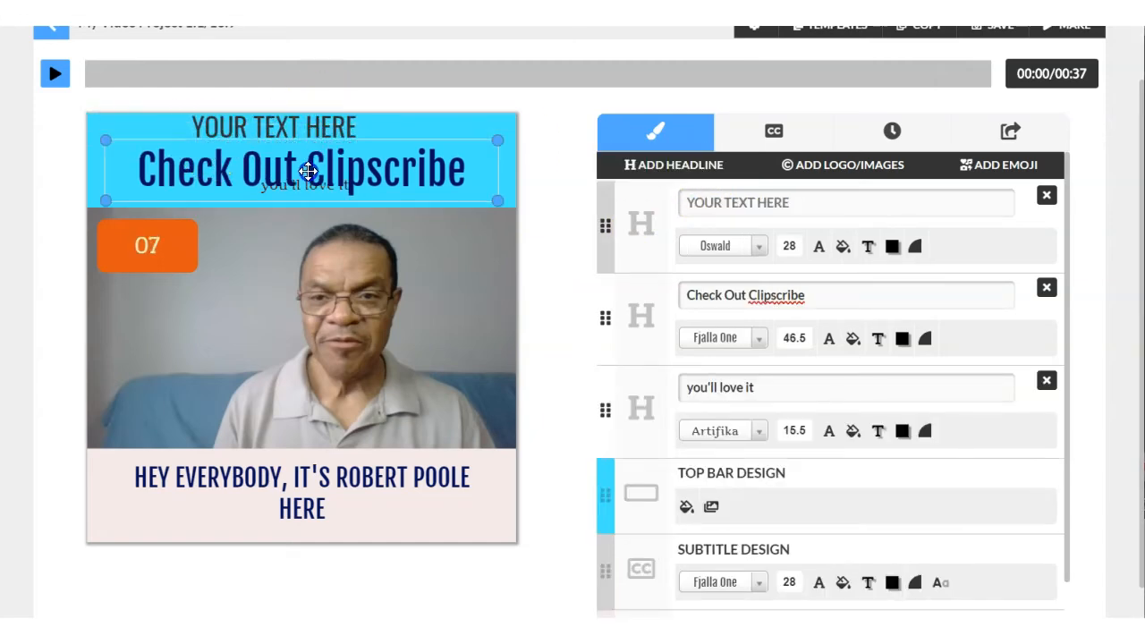
pyautogui.click(331, 131)
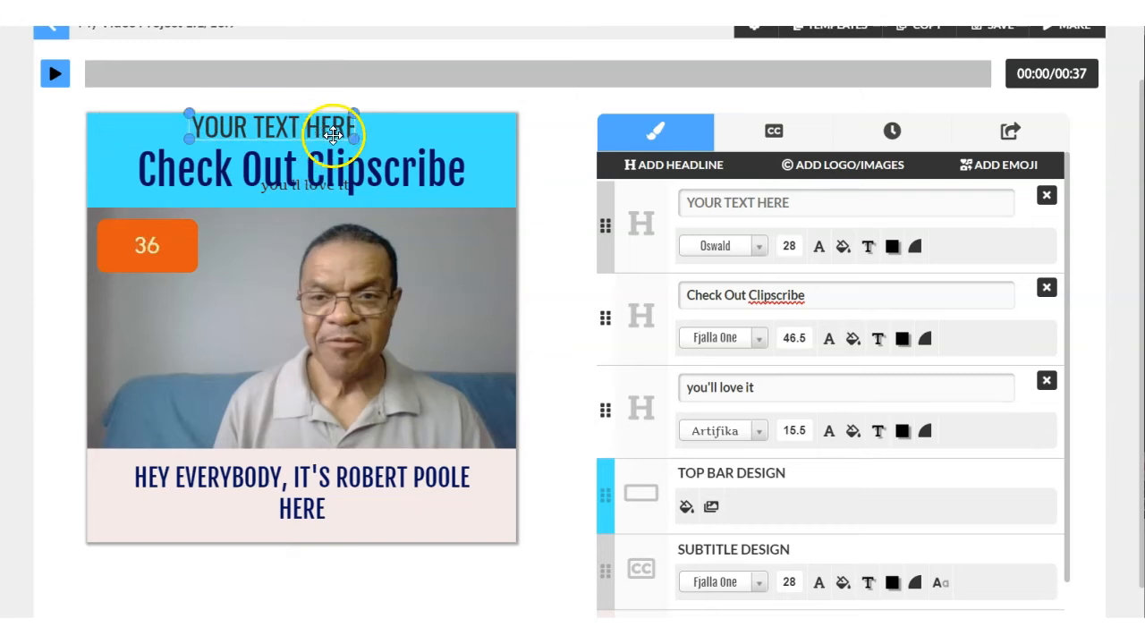
pyautogui.click(388, 172)
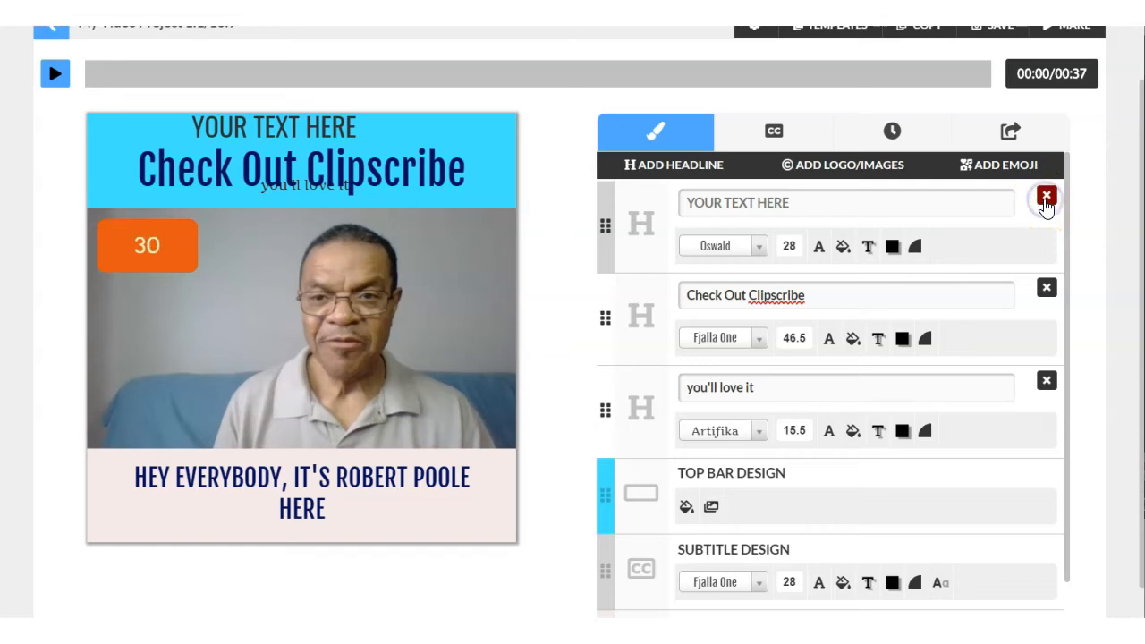
pyautogui.click(1046, 196)
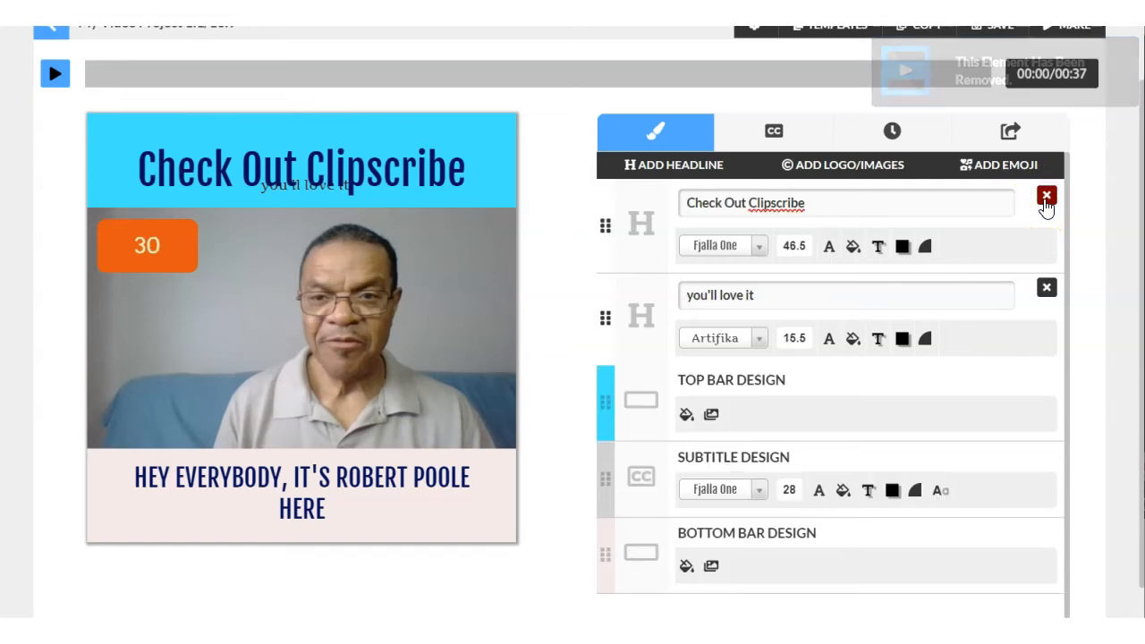
# Examine the upload sources available for adding a branding logo, and leave without uploading a file.
pyautogui.click(853, 170)
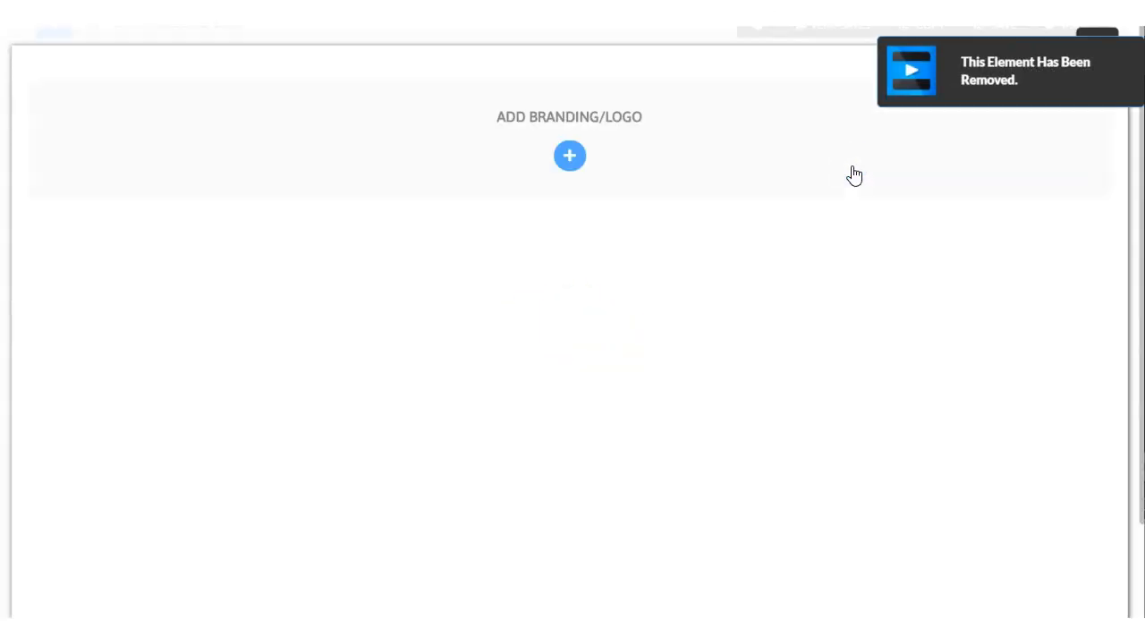
pyautogui.click(571, 157)
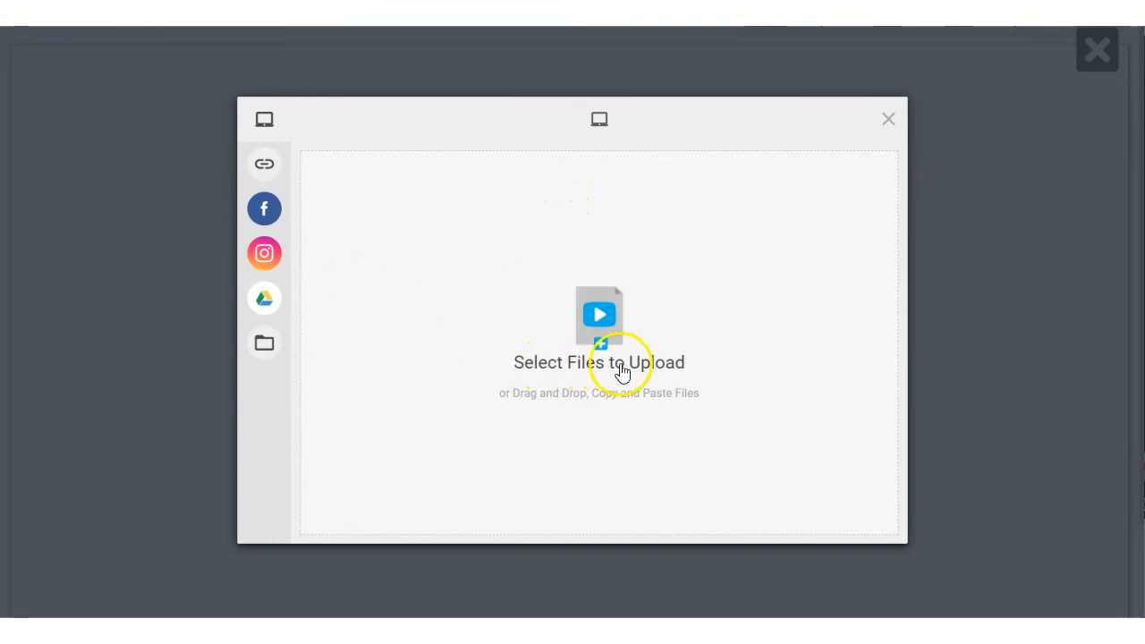
pyautogui.click(887, 122)
pyautogui.click(1091, 52)
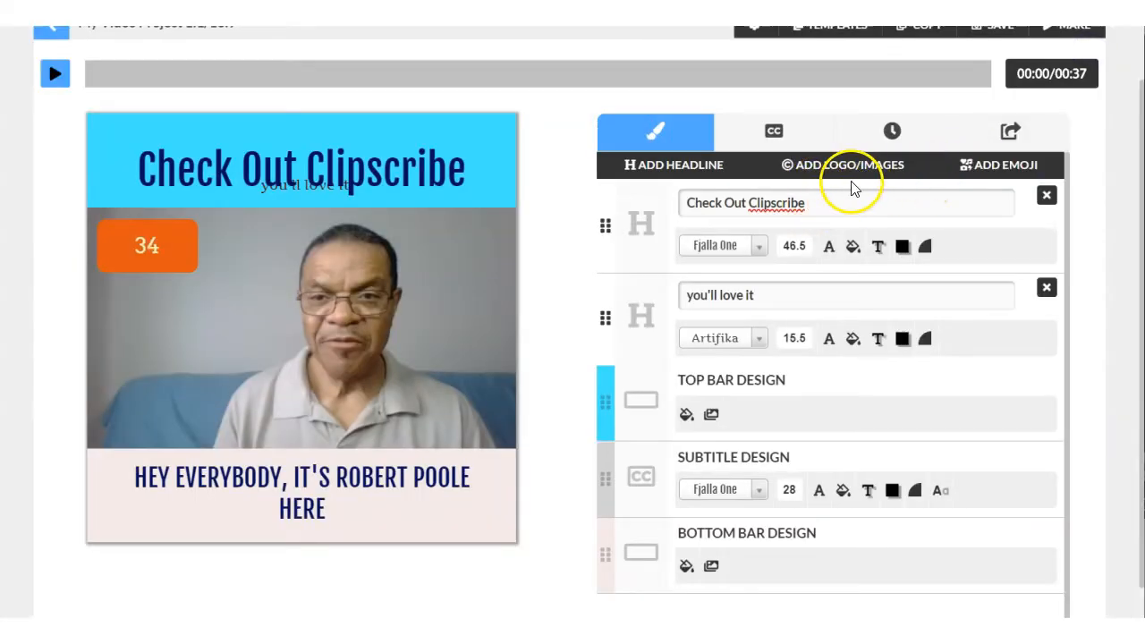
# Place a resized raised-eyebrow emoji over the lower right of the video and preview the project.
pyautogui.click(1012, 171)
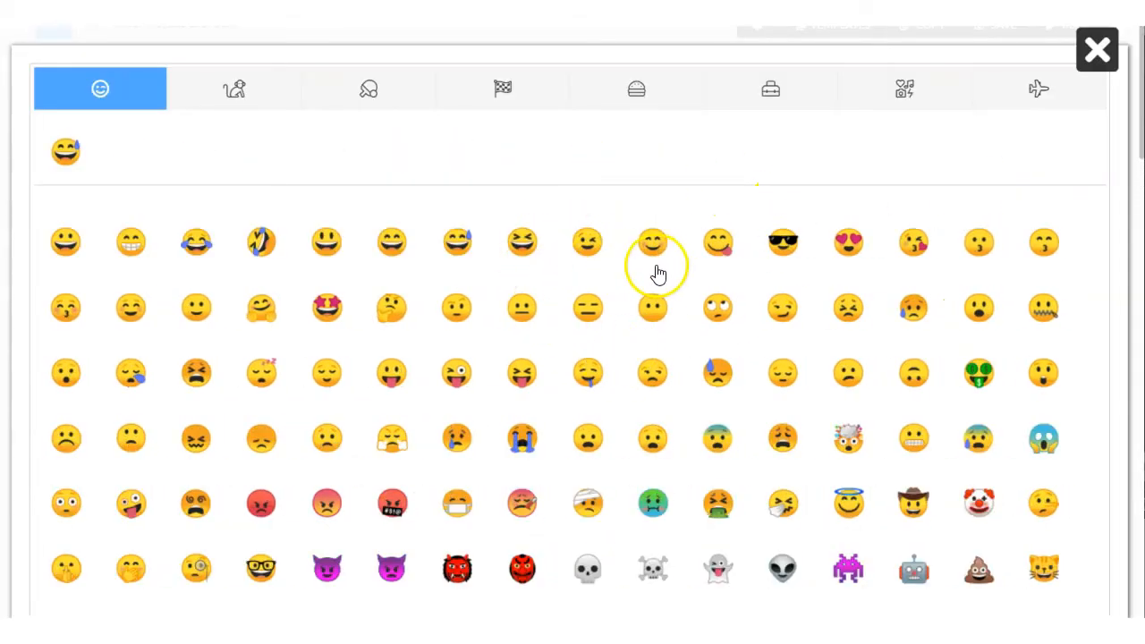
pyautogui.click(456, 308)
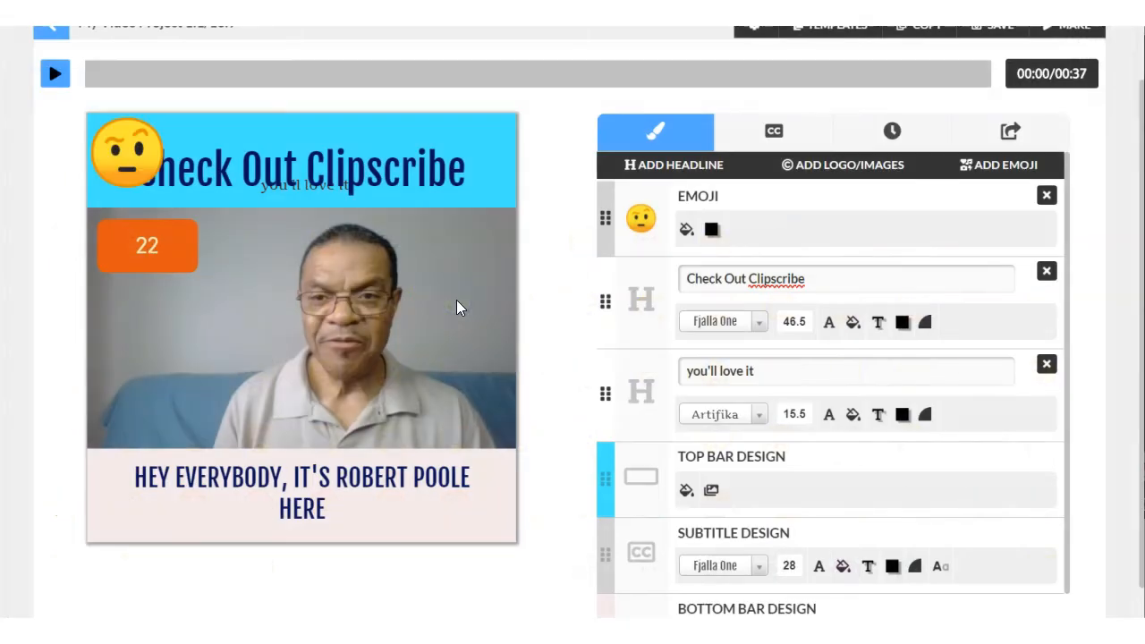
pyautogui.click(166, 159)
pyautogui.moveTo(129, 146); pyautogui.dragTo(425, 382)
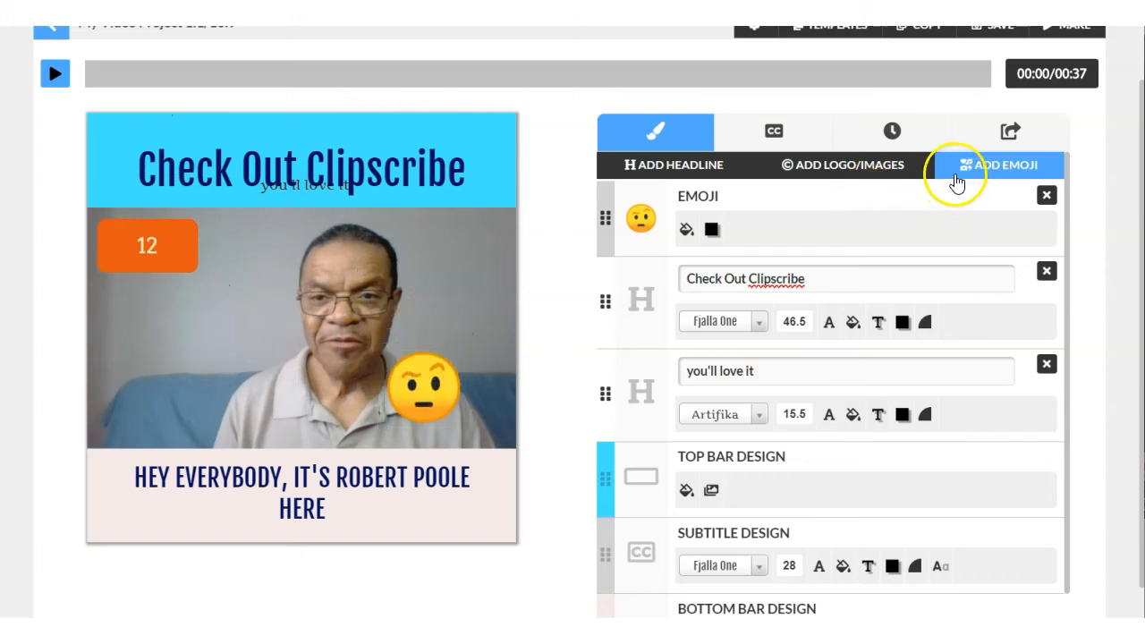
pyautogui.moveTo(424, 385)
pyautogui.mouseDown()
pyautogui.moveTo(440, 392)
pyautogui.moveTo(417, 365)
pyautogui.moveTo(427, 369)
pyautogui.mouseUp()
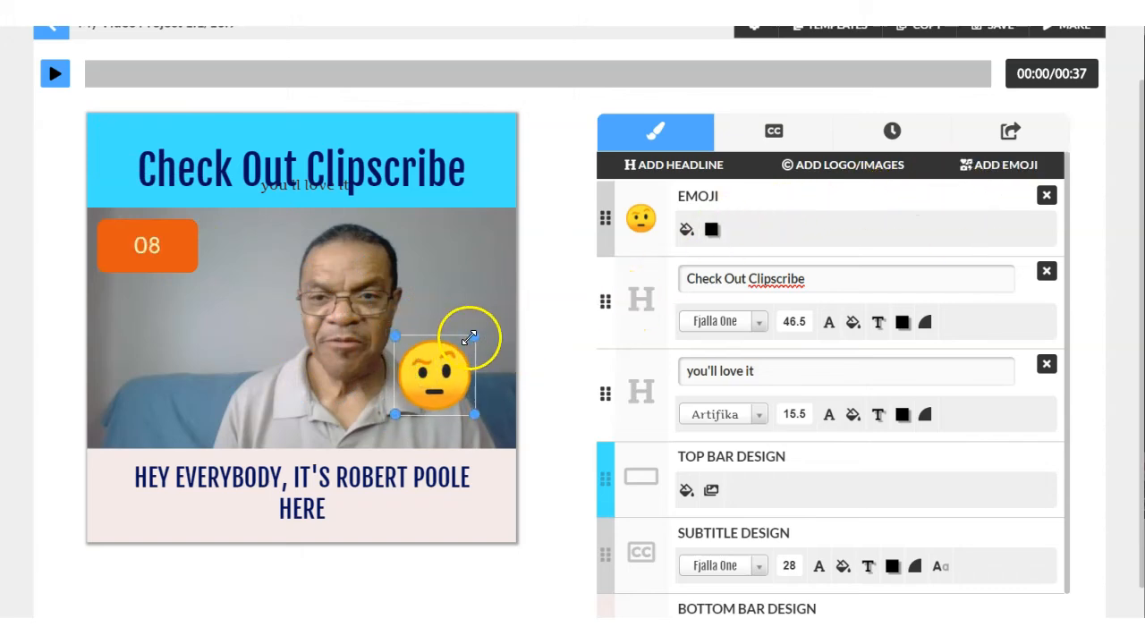
pyautogui.moveTo(473, 335); pyautogui.dragTo(465, 359)
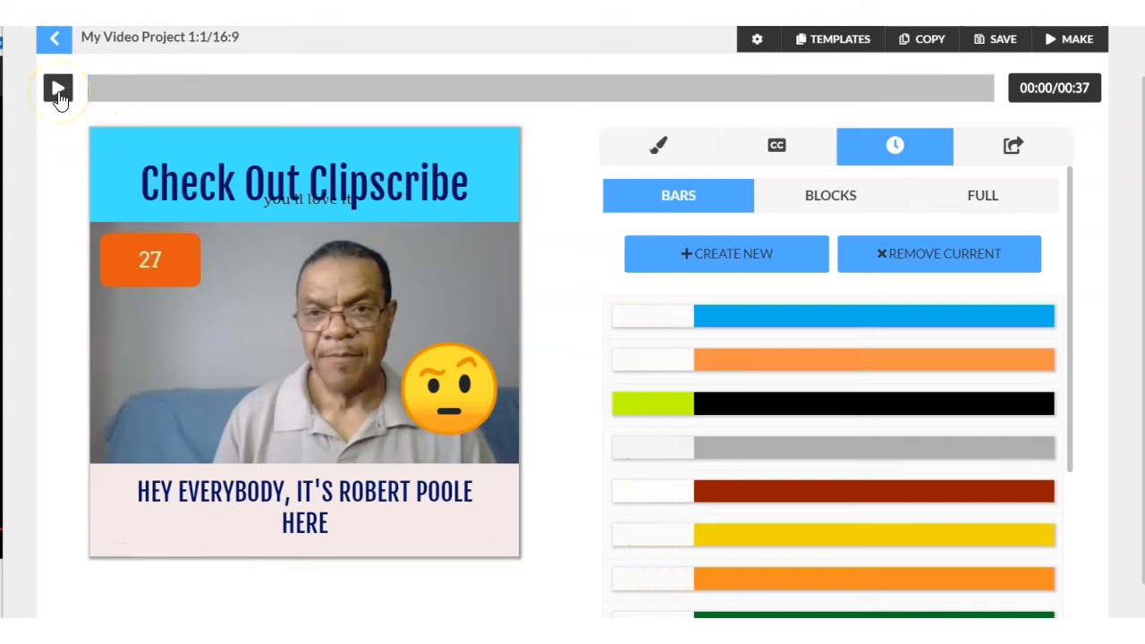
pyautogui.click(58, 91)
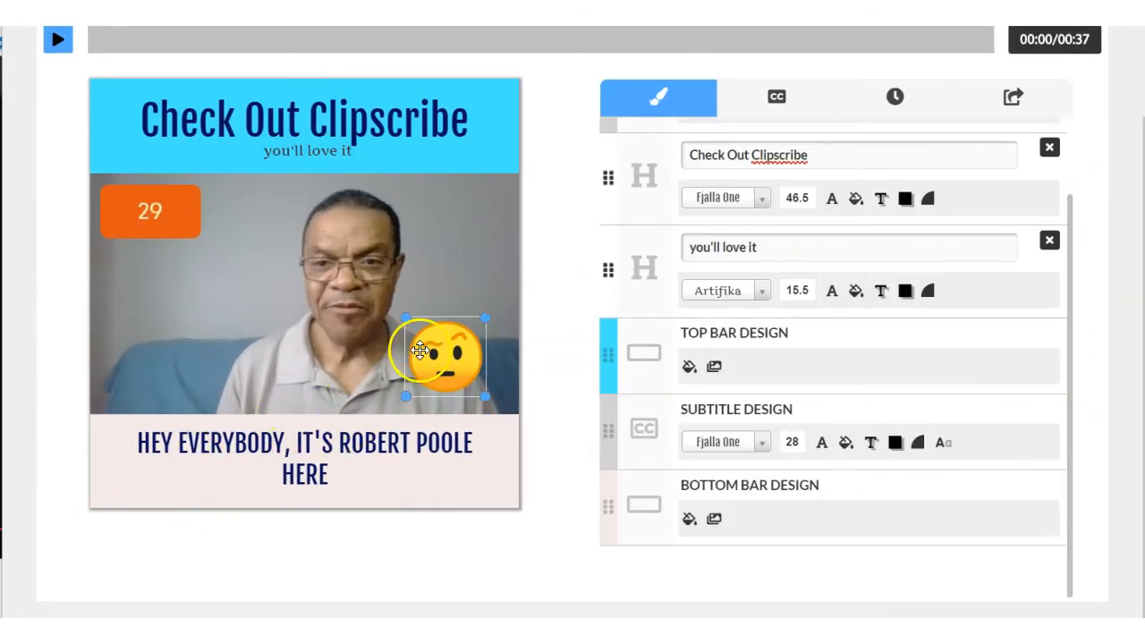
# Browse the animal, activity and travel categories of the emoji library without adding another emoji.
pyautogui.scroll(2, 770, 143)
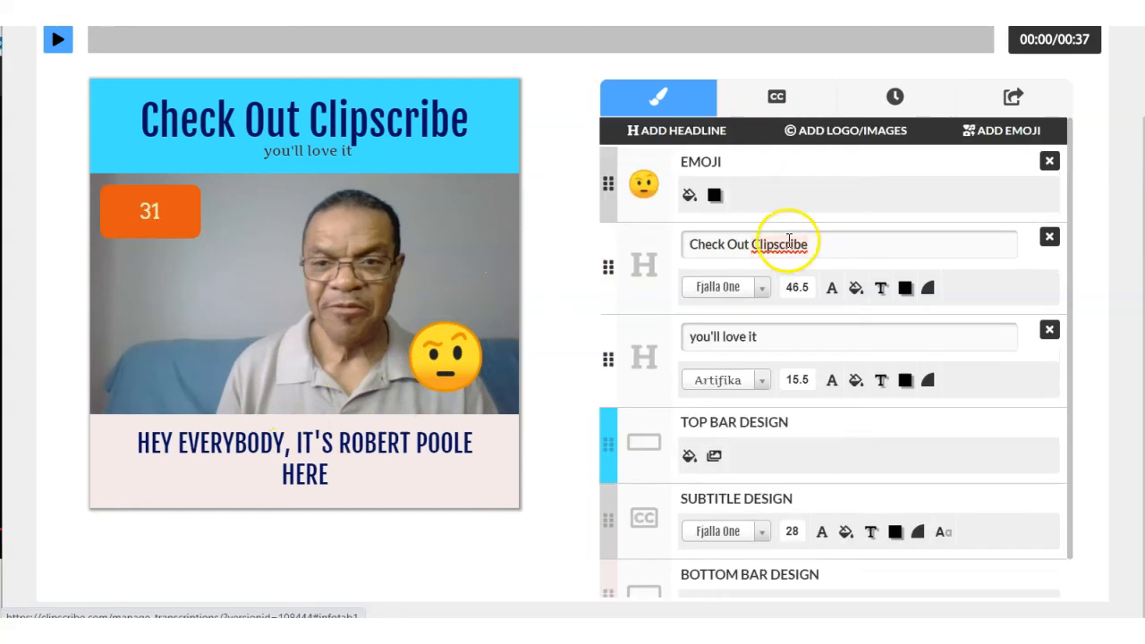
pyautogui.click(1008, 134)
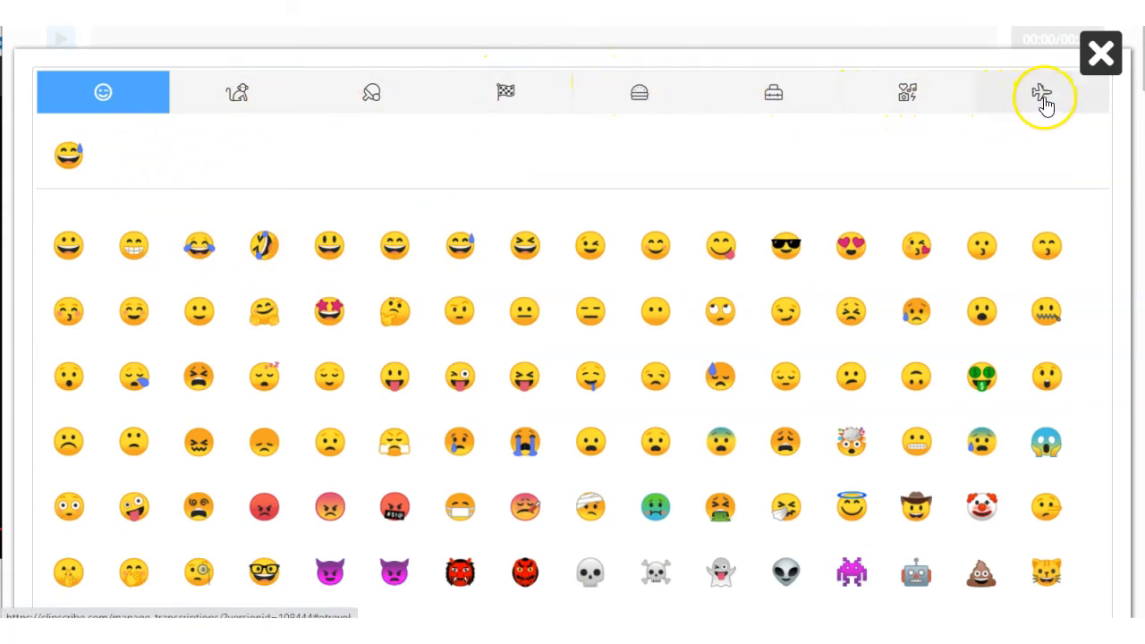
pyautogui.click(247, 100)
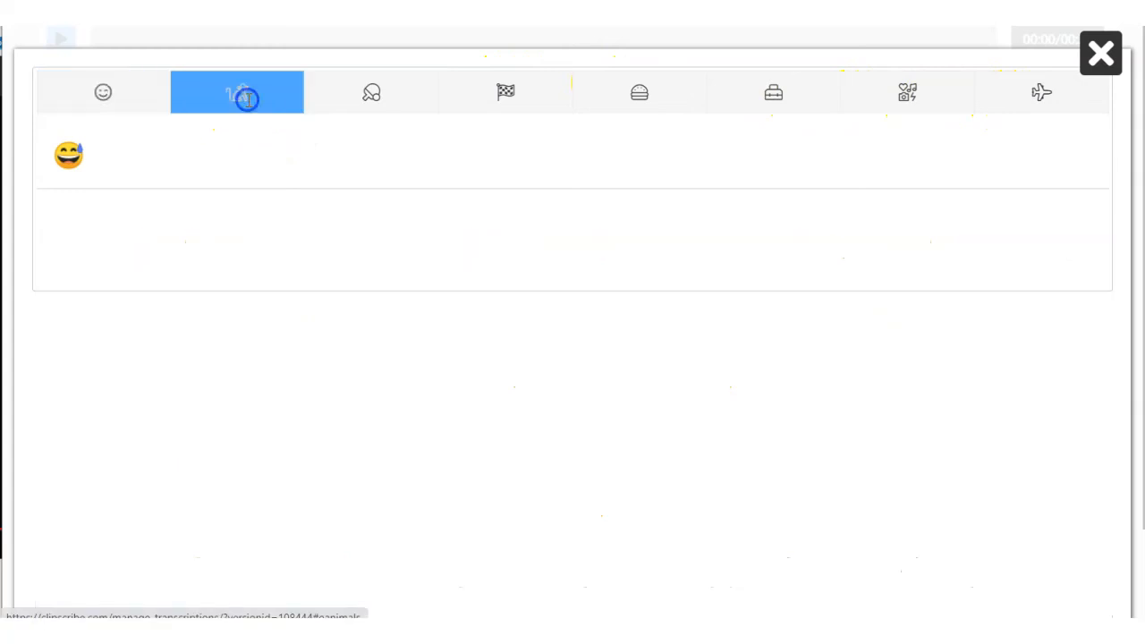
pyautogui.click(391, 91)
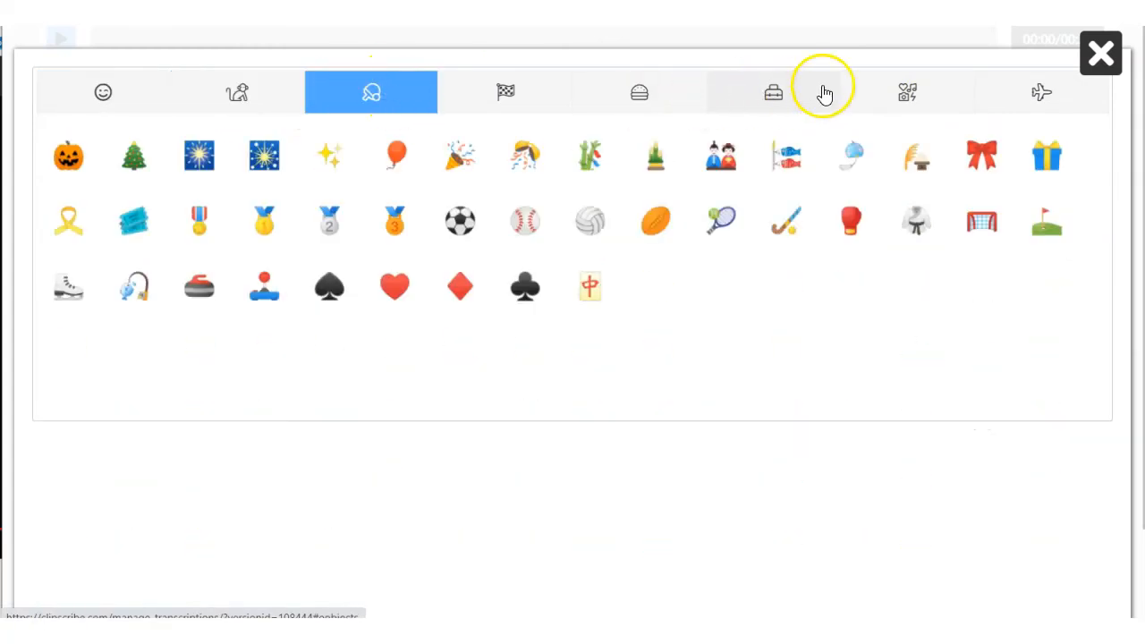
pyautogui.click(1038, 93)
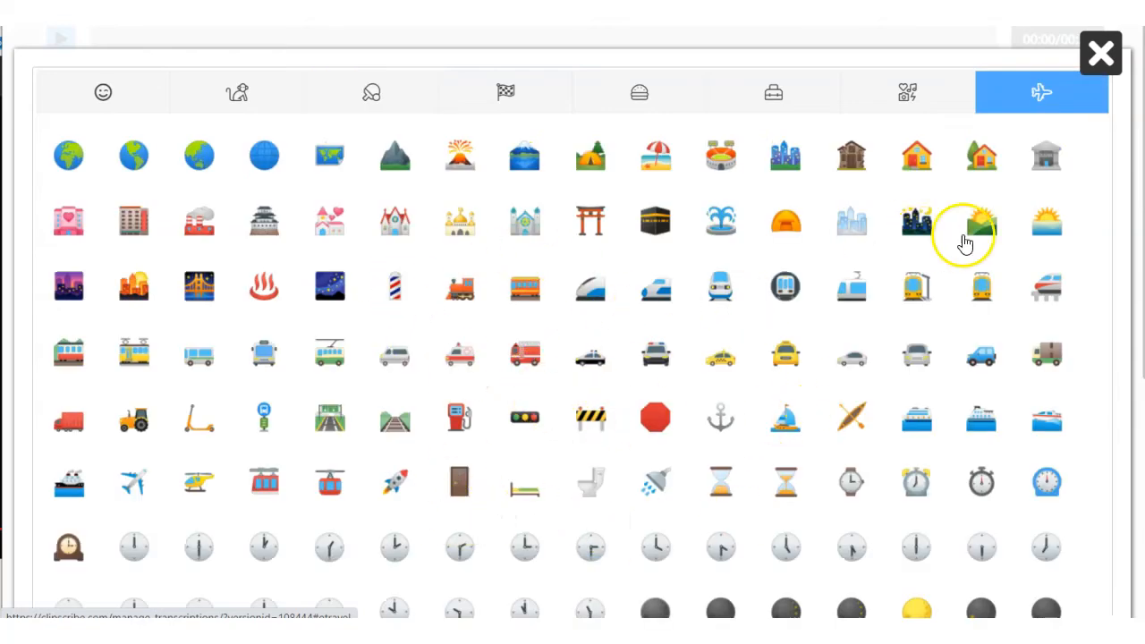
pyautogui.click(1090, 66)
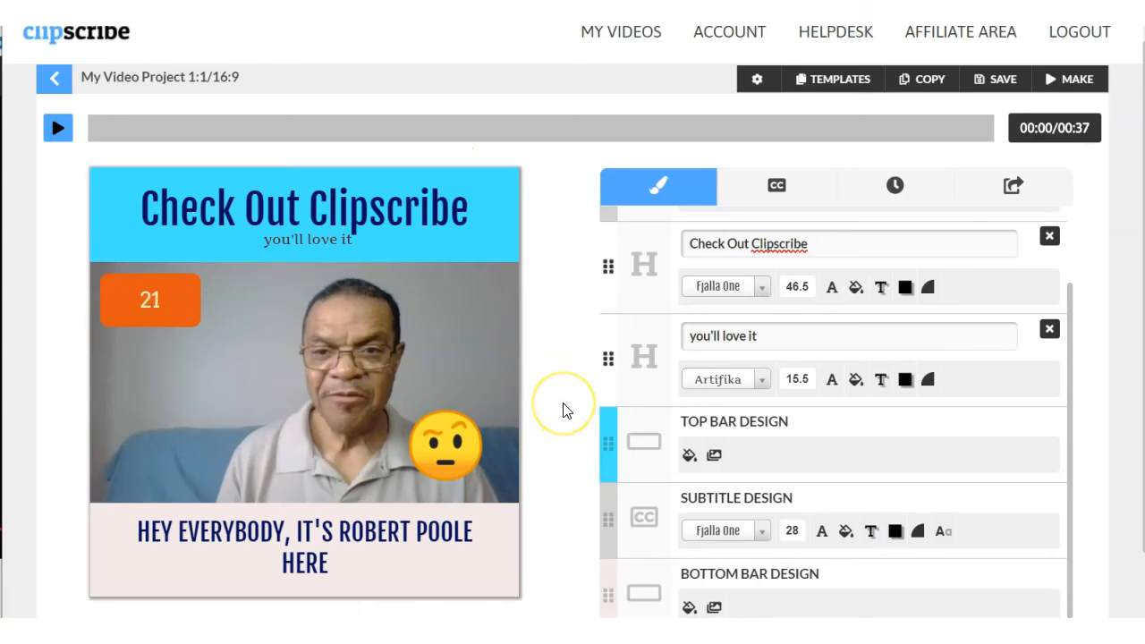
# Compare the yearly prices, transcription minutes and storage of Clipscribe's Starter, Pro and Agency plans on its pricing page.
pyautogui.scroll(-1, 564, 411)
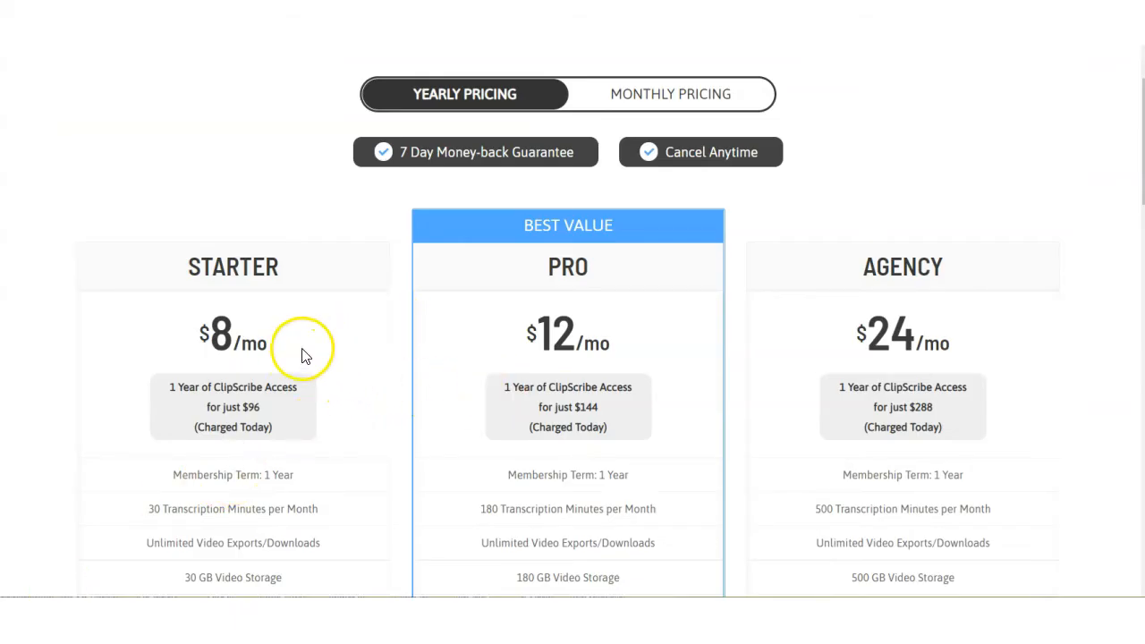
pyautogui.scroll(-1, 348, 305)
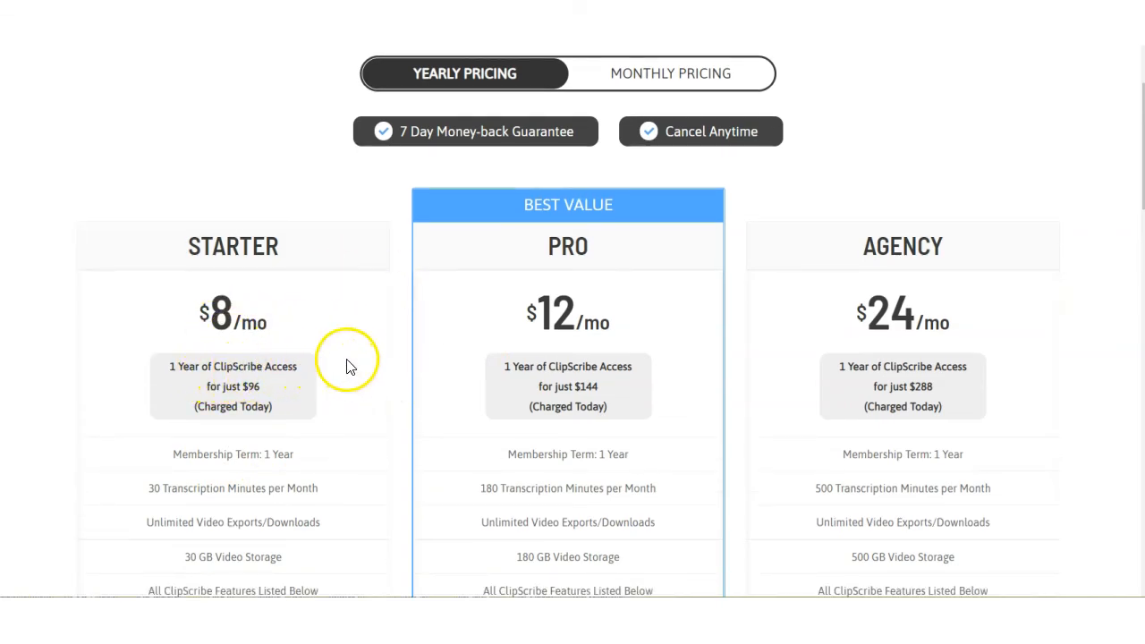
pyautogui.scroll(2, 344, 367)
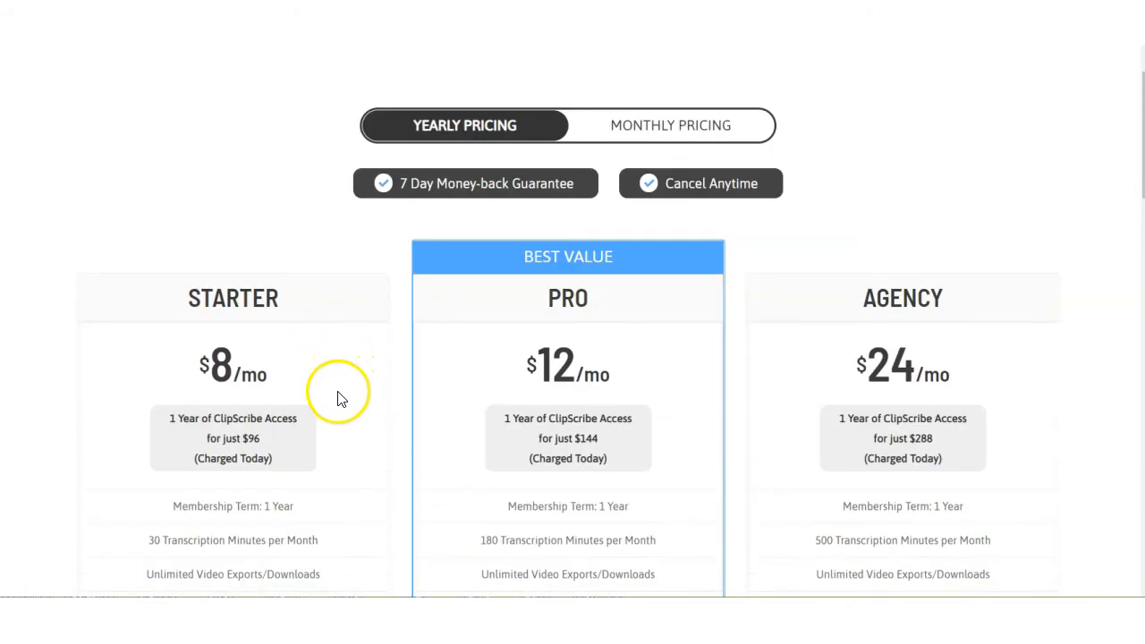
pyautogui.scroll(-2, 338, 400)
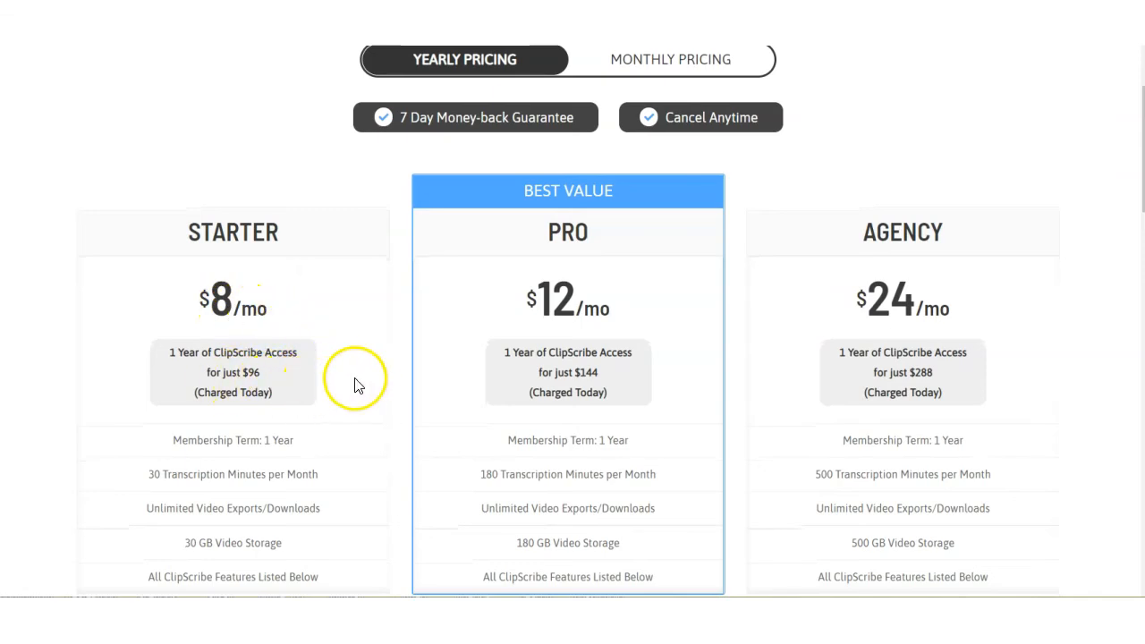
pyautogui.scroll(-4, 365, 432)
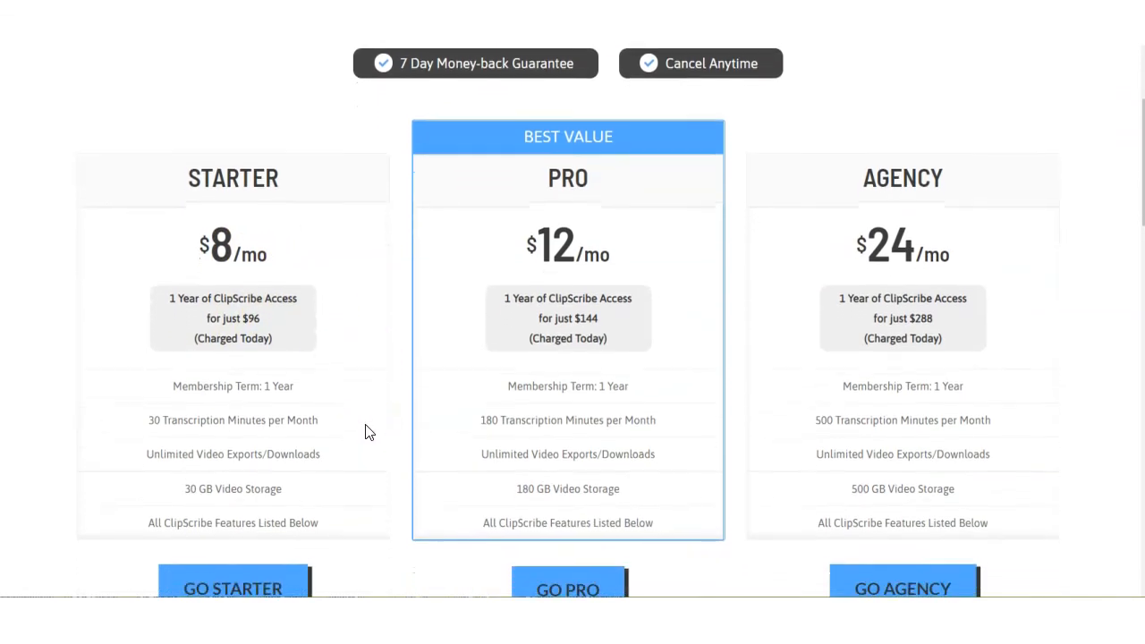
pyautogui.scroll(5, 365, 432)
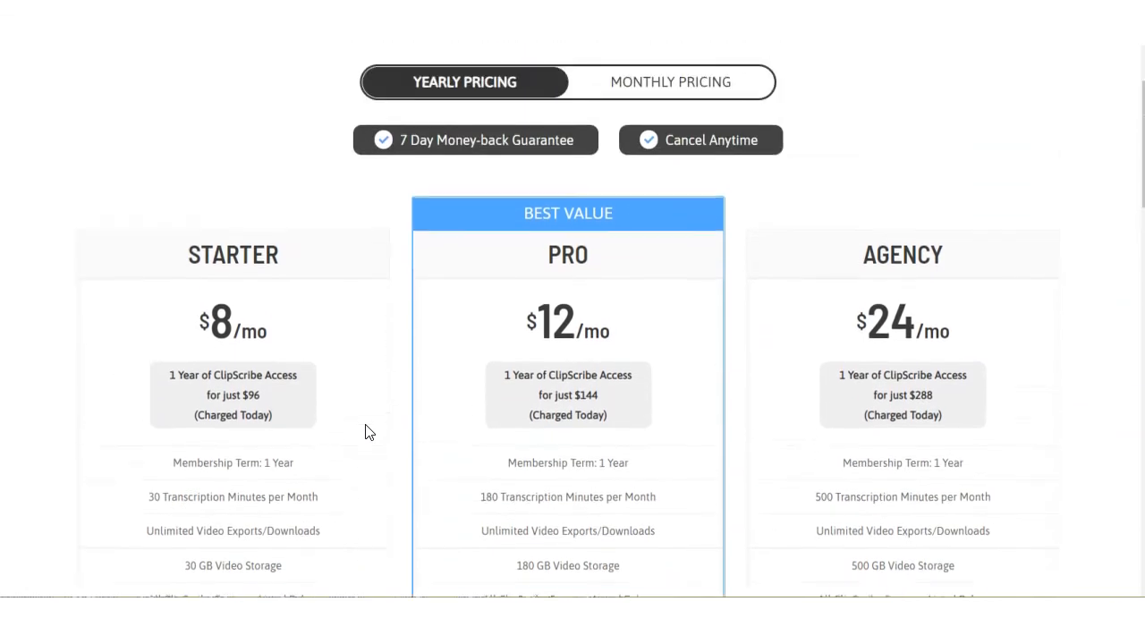
pyautogui.scroll(-1, 506, 297)
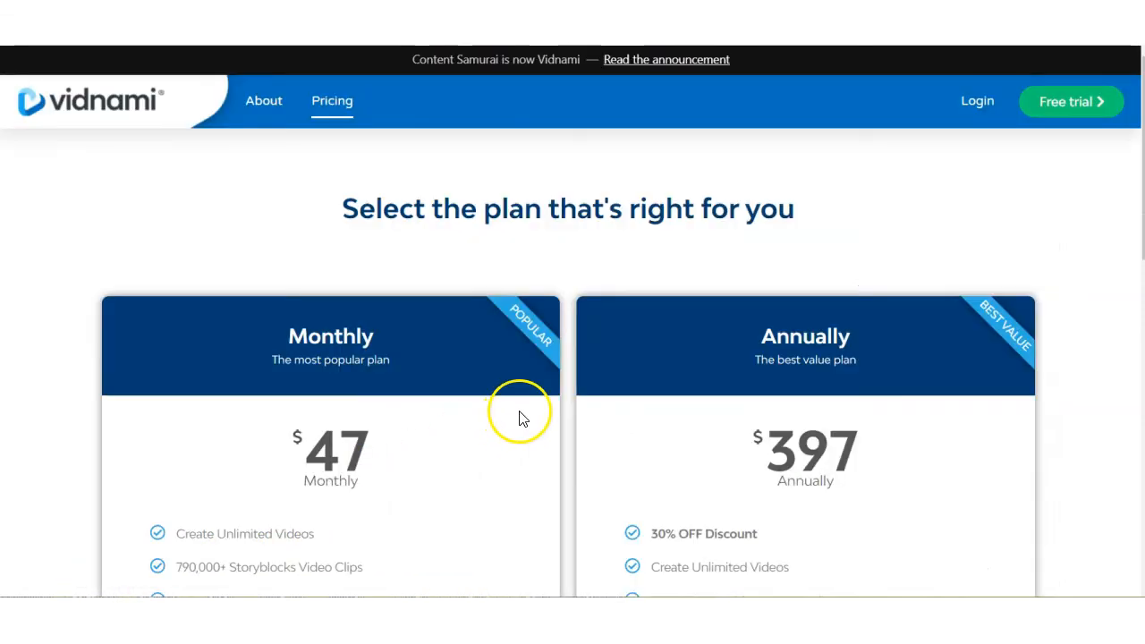
# Review the prices and included features of Vidnami's Monthly and Annually plans on its pricing page.
pyautogui.scroll(-2, 519, 417)
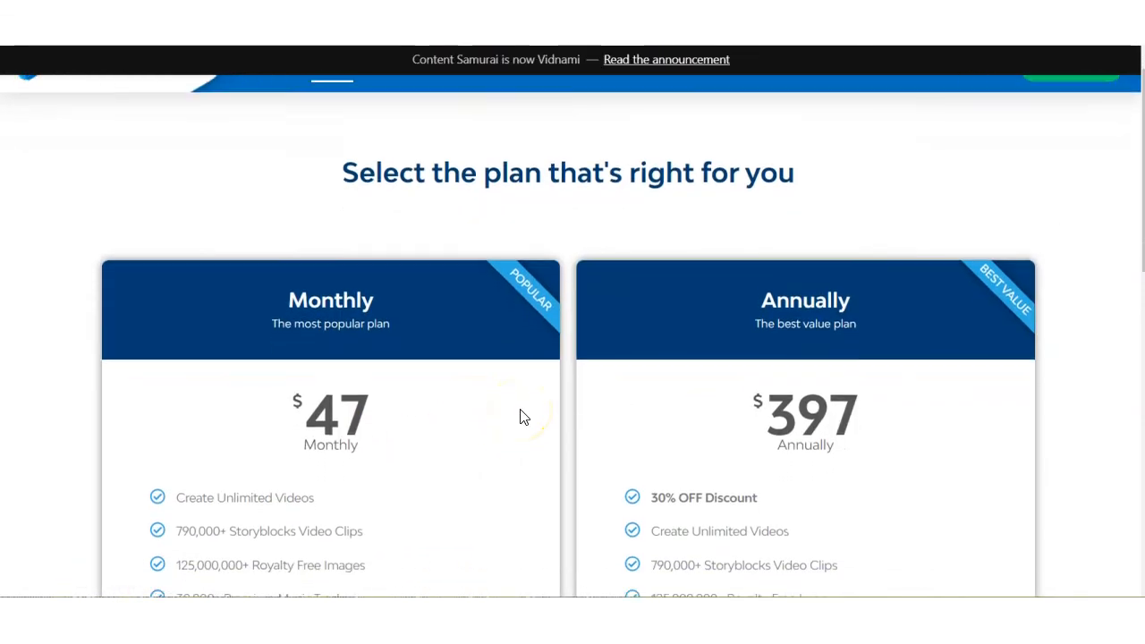
pyautogui.scroll(-1, 520, 403)
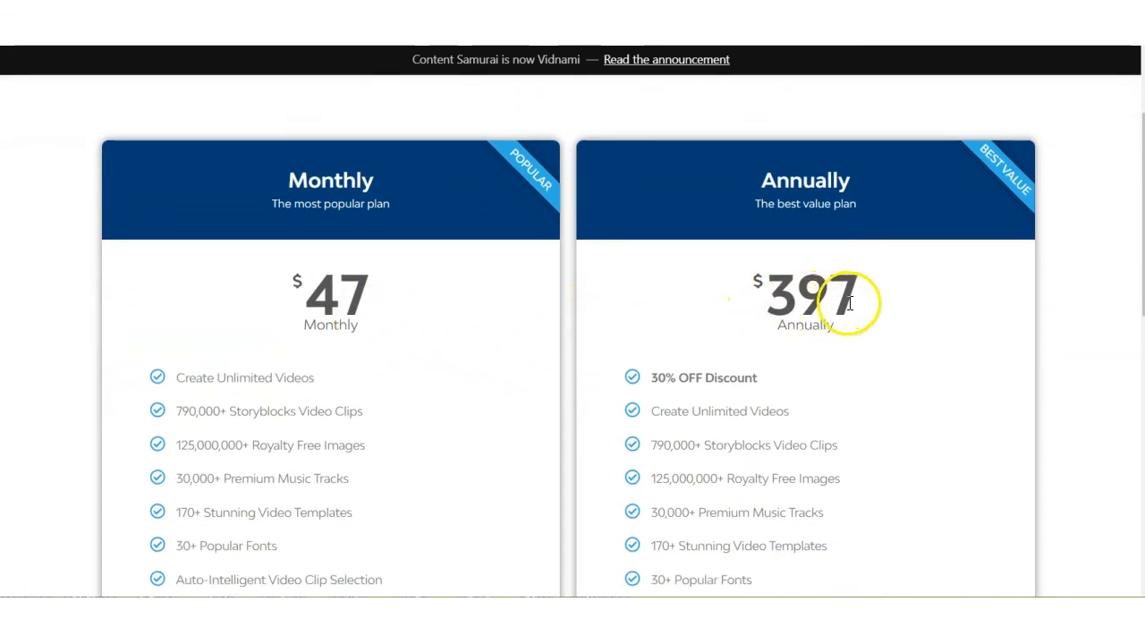
pyautogui.scroll(-1, 962, 321)
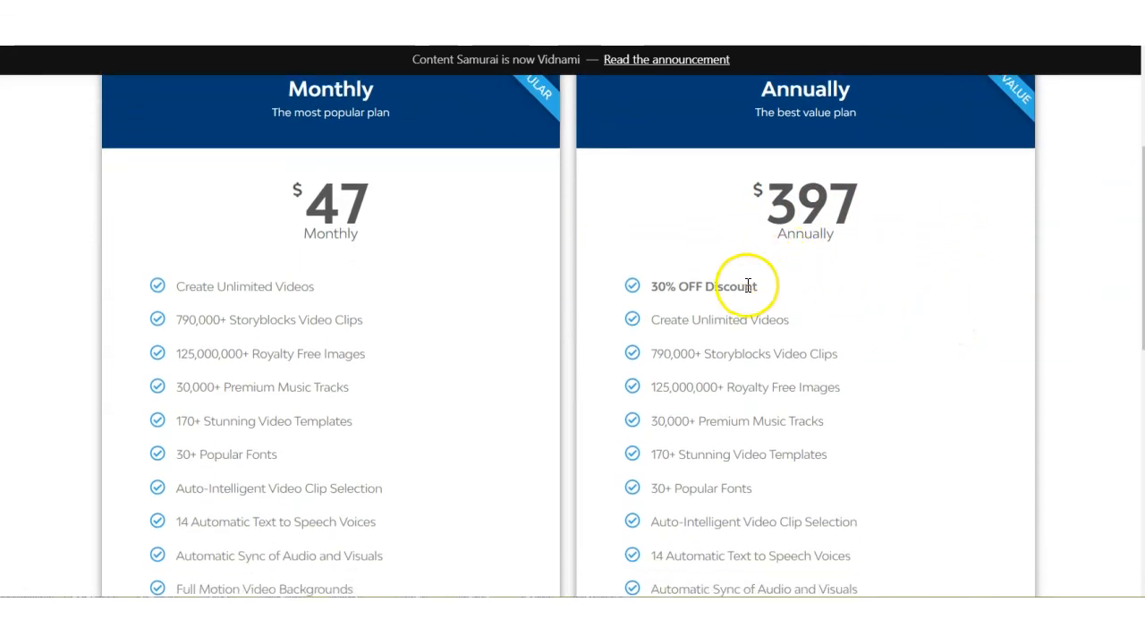
# Examine the discount and free bonuses included in Vidnami's Black Friday special offer.
pyautogui.scroll(-2, 864, 415)
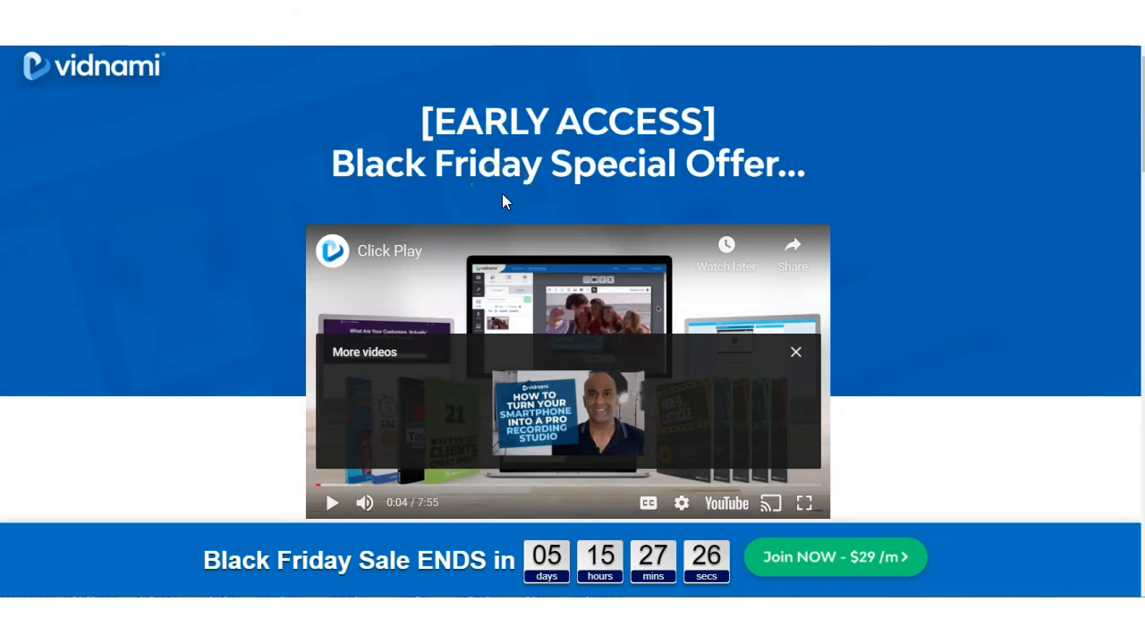
pyautogui.scroll(-3, 917, 277)
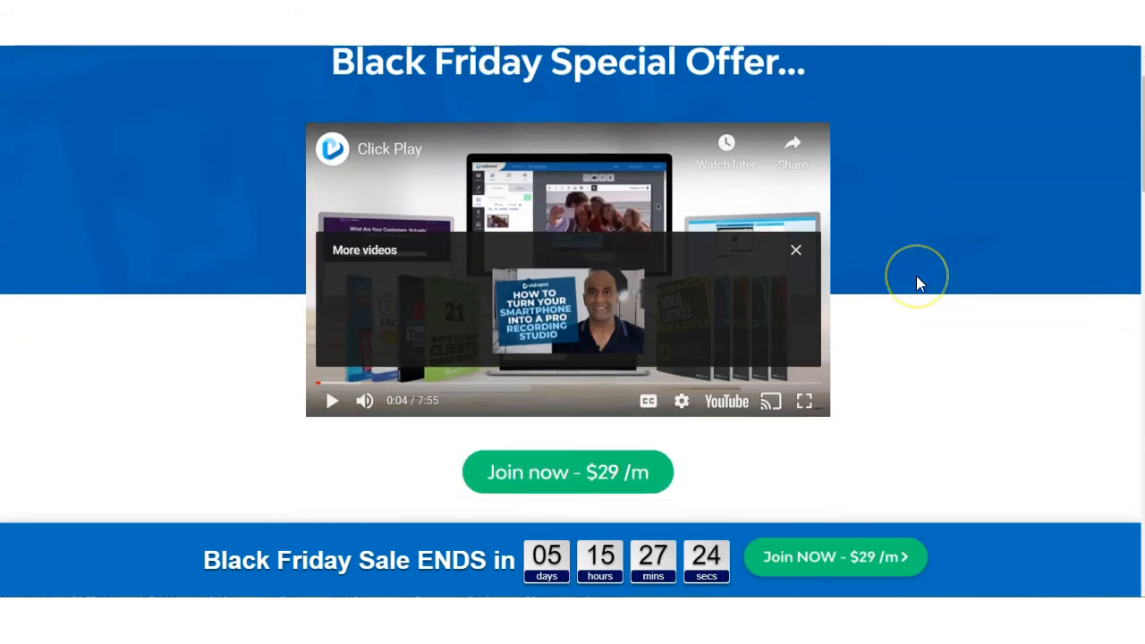
pyautogui.scroll(-7, 917, 283)
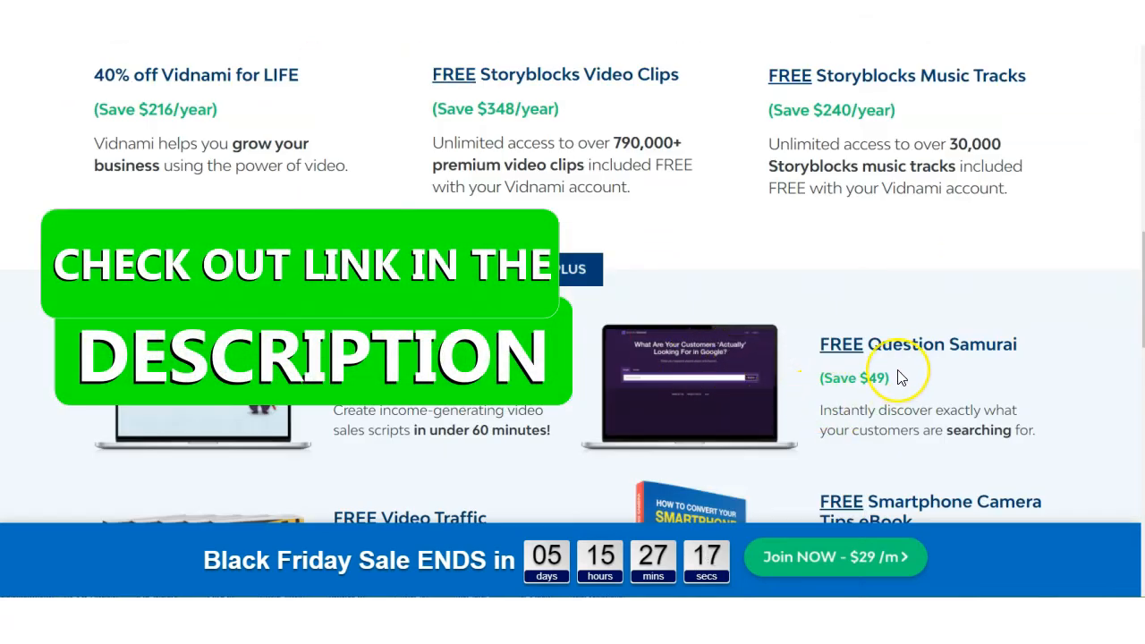
pyautogui.scroll(-2, 897, 370)
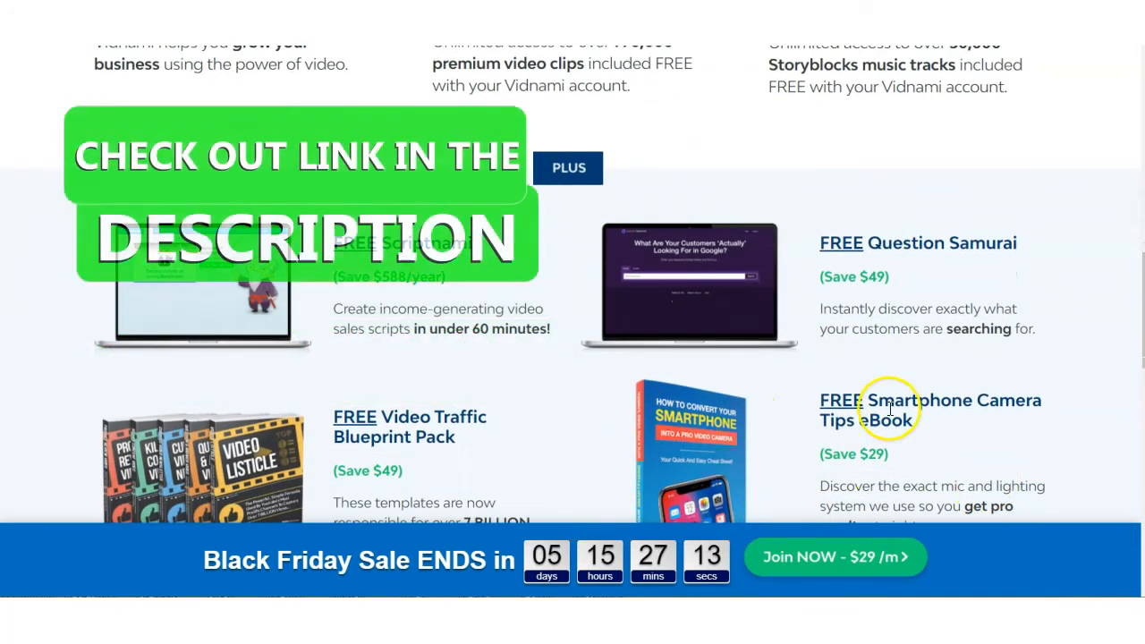
pyautogui.scroll(-1, 895, 418)
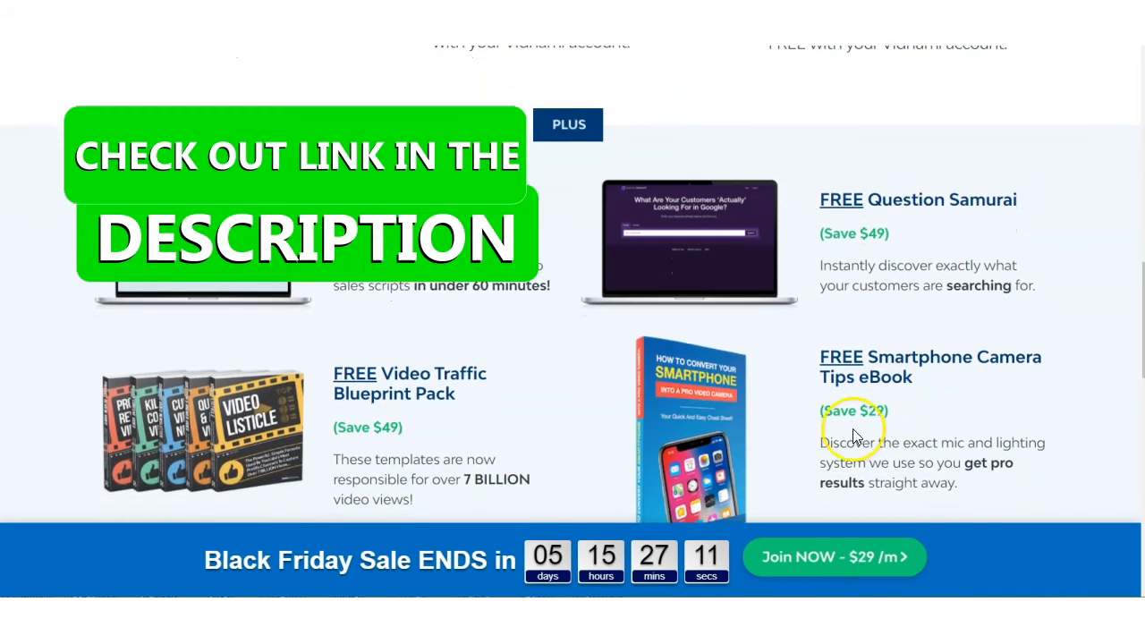
pyautogui.scroll(-1, 796, 458)
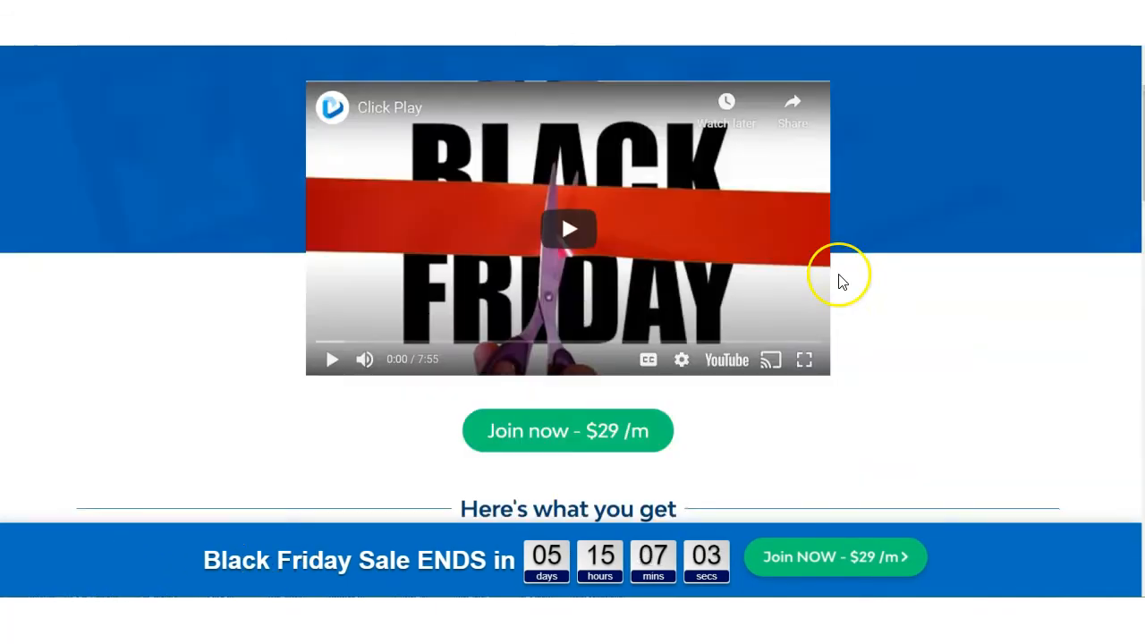
# Read the descriptions and savings of each Black Friday Mega Bundle bonus, from the Storyblocks clips through Scriptnami to the Influencer Video Masterclass.
pyautogui.scroll(-1, 838, 279)
pyautogui.scroll(-3, 838, 281)
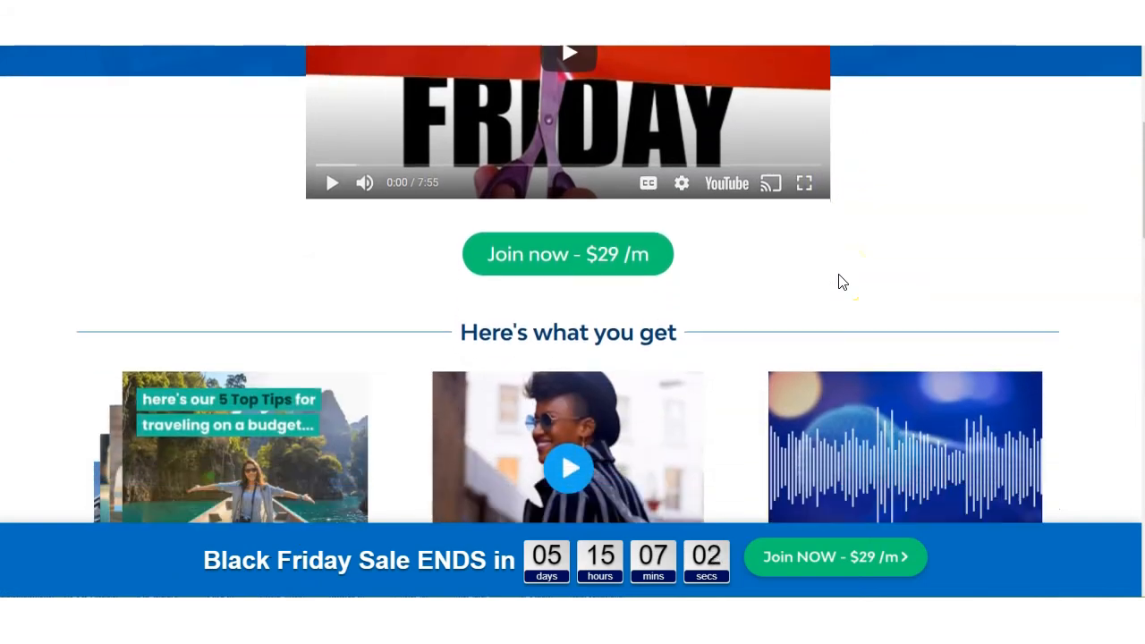
pyautogui.scroll(-6, 838, 274)
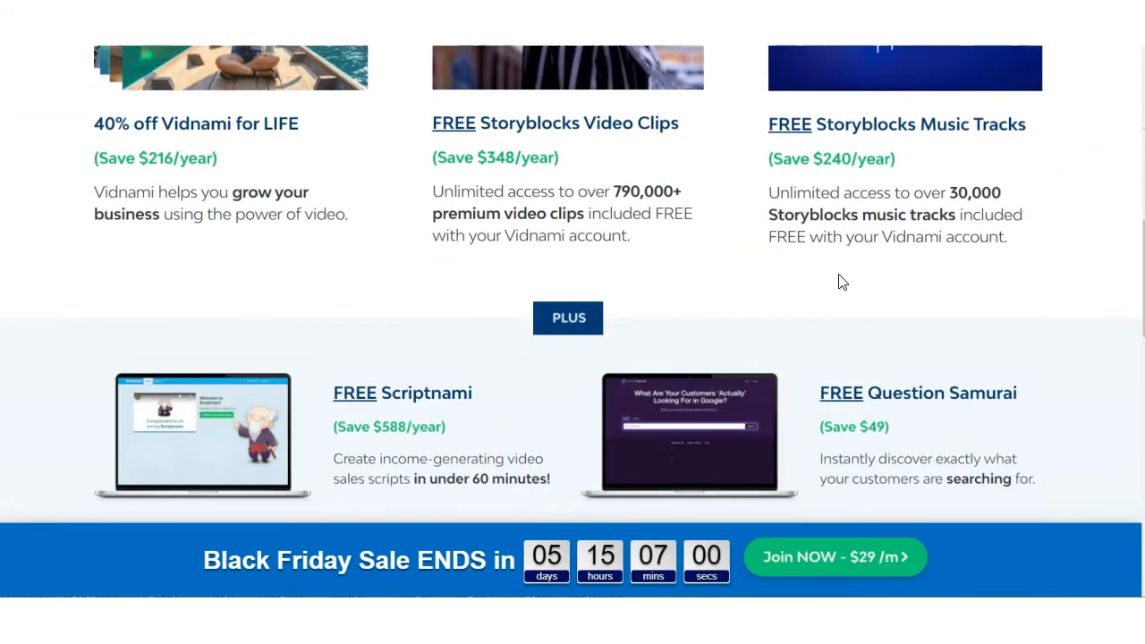
pyautogui.scroll(-1, 838, 274)
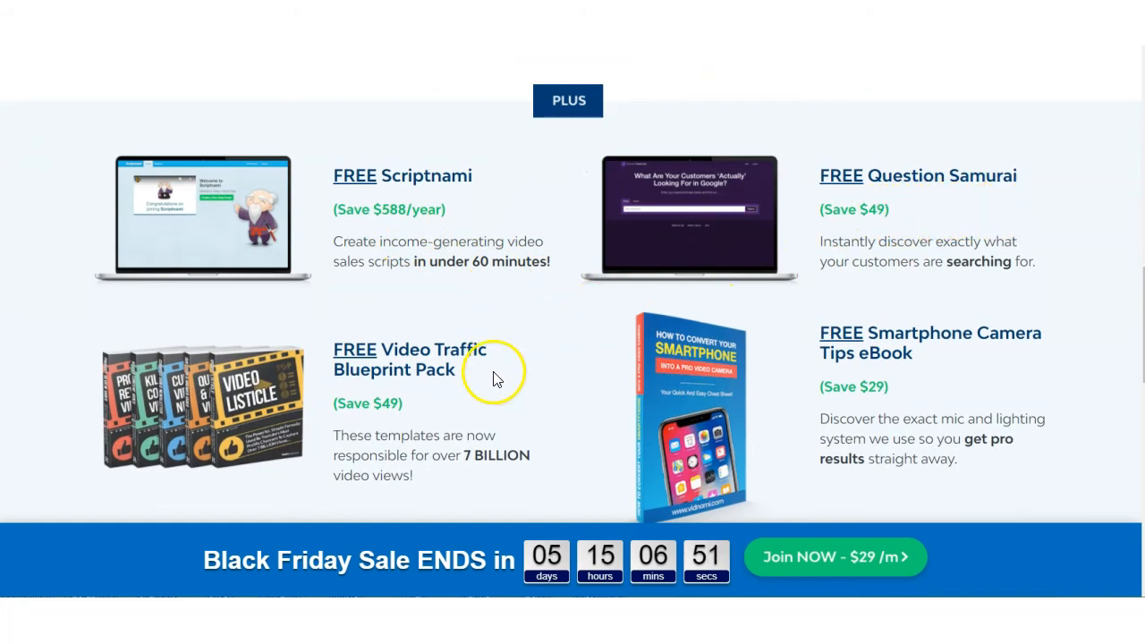
pyautogui.scroll(-1, 514, 413)
pyautogui.scroll(-2, 515, 413)
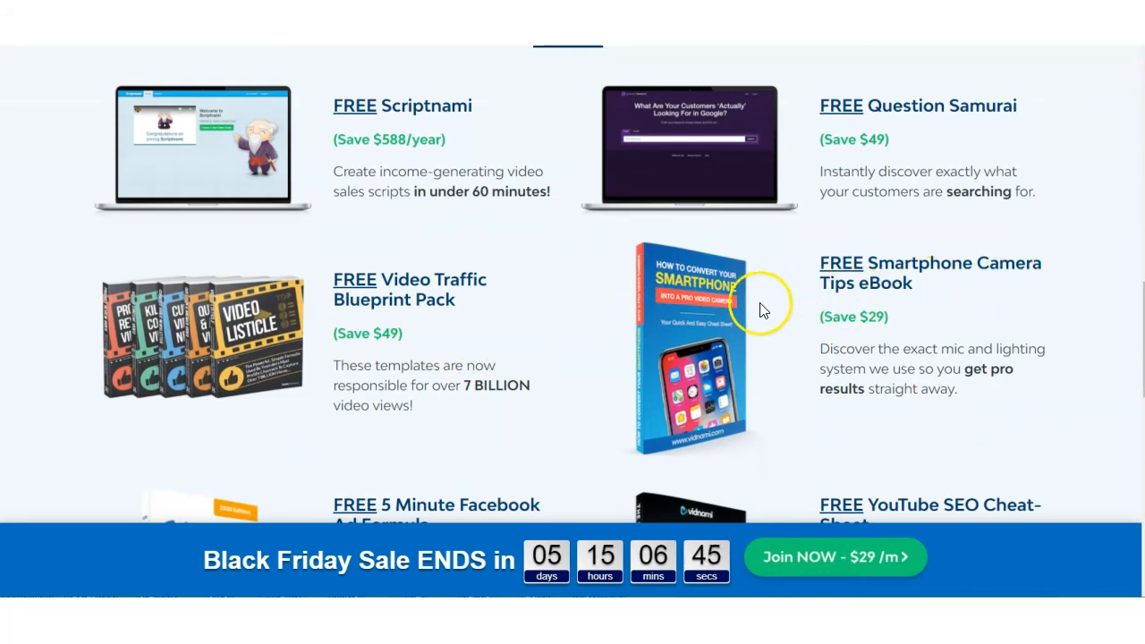
pyautogui.scroll(-5, 567, 340)
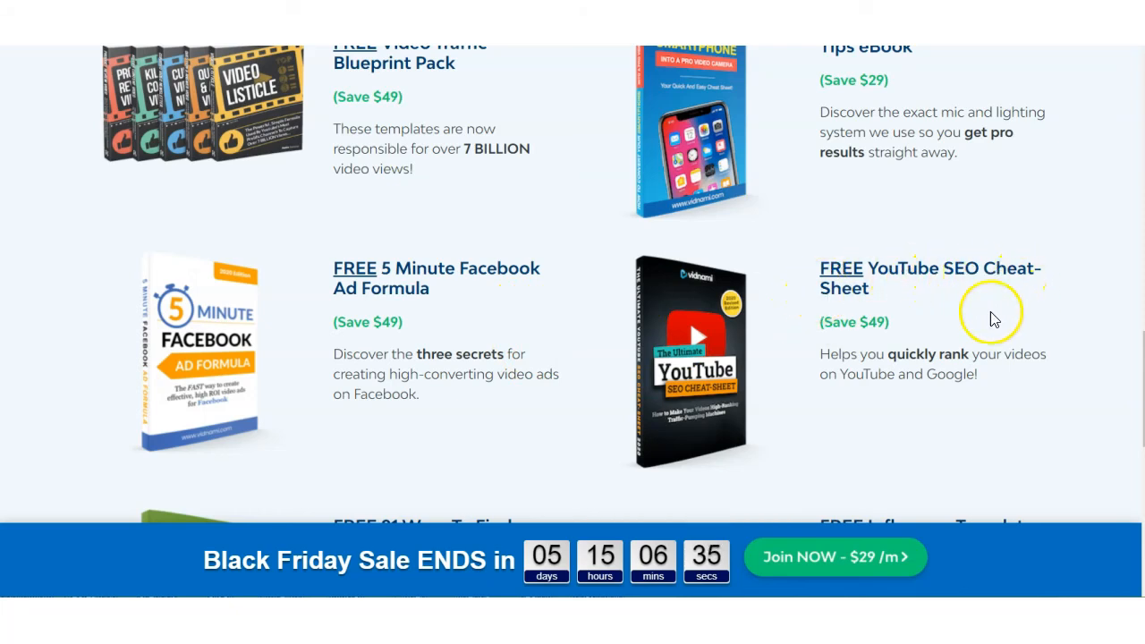
pyautogui.scroll(-6, 779, 373)
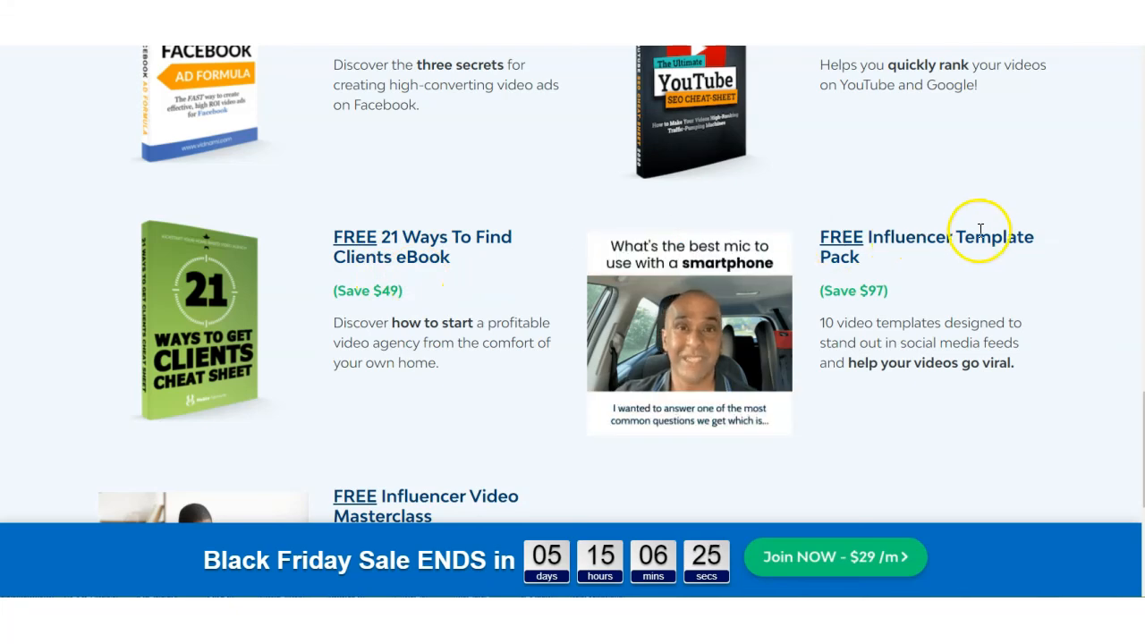
pyautogui.scroll(-3, 414, 323)
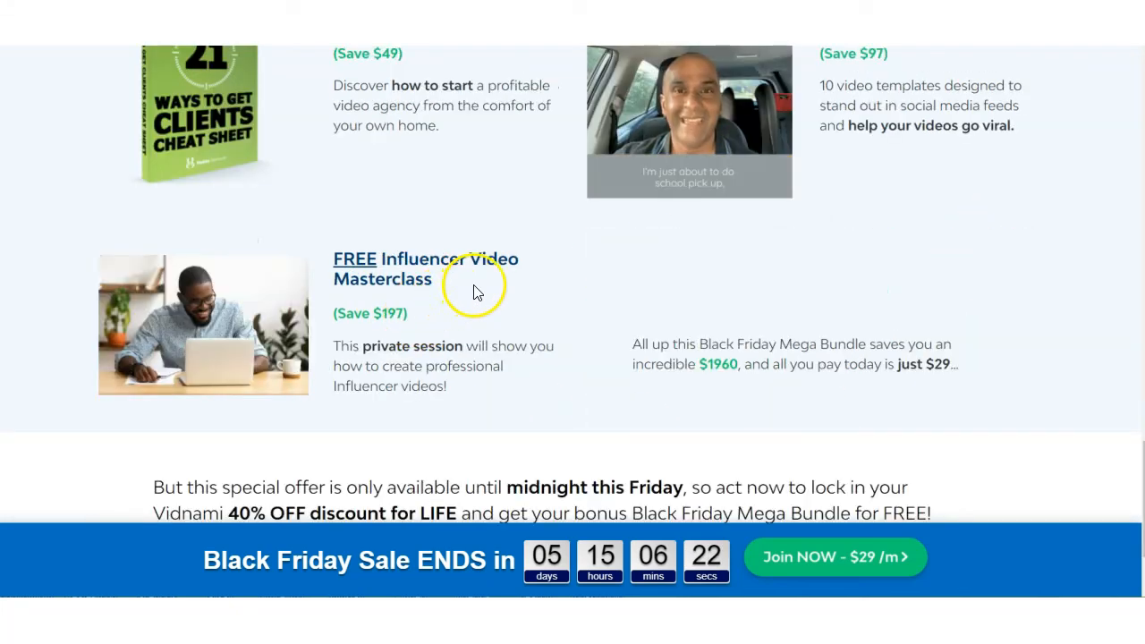
pyautogui.scroll(-2, 739, 325)
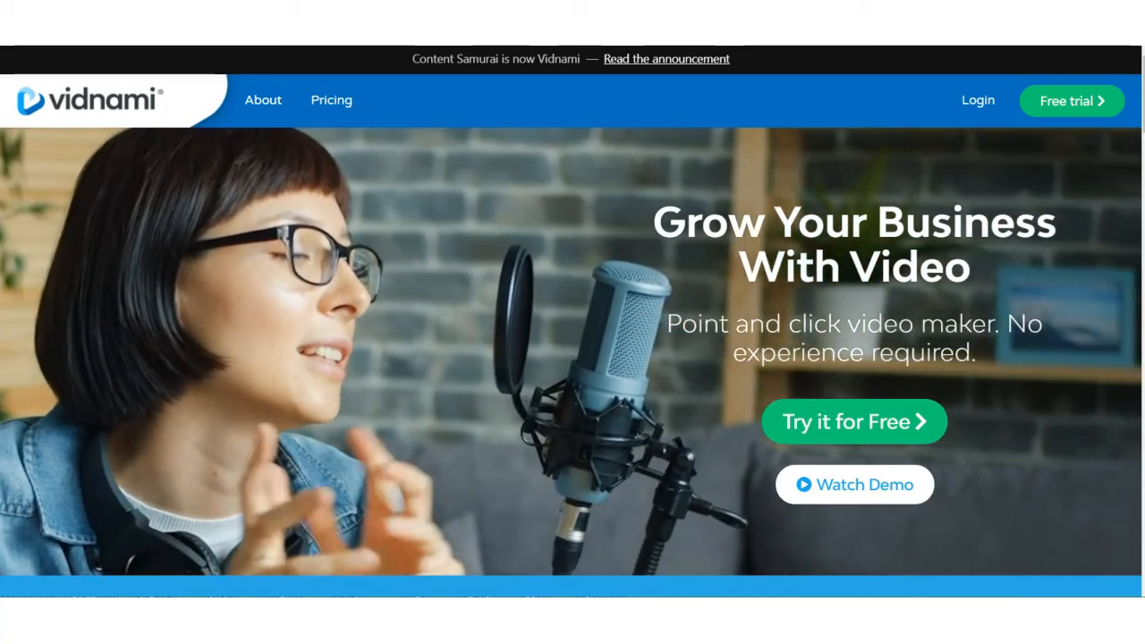
# Review the Vidnami home page's sample video types and its captions, clip selection, editing, branding and music features.
pyautogui.scroll(-6, 603, 304)
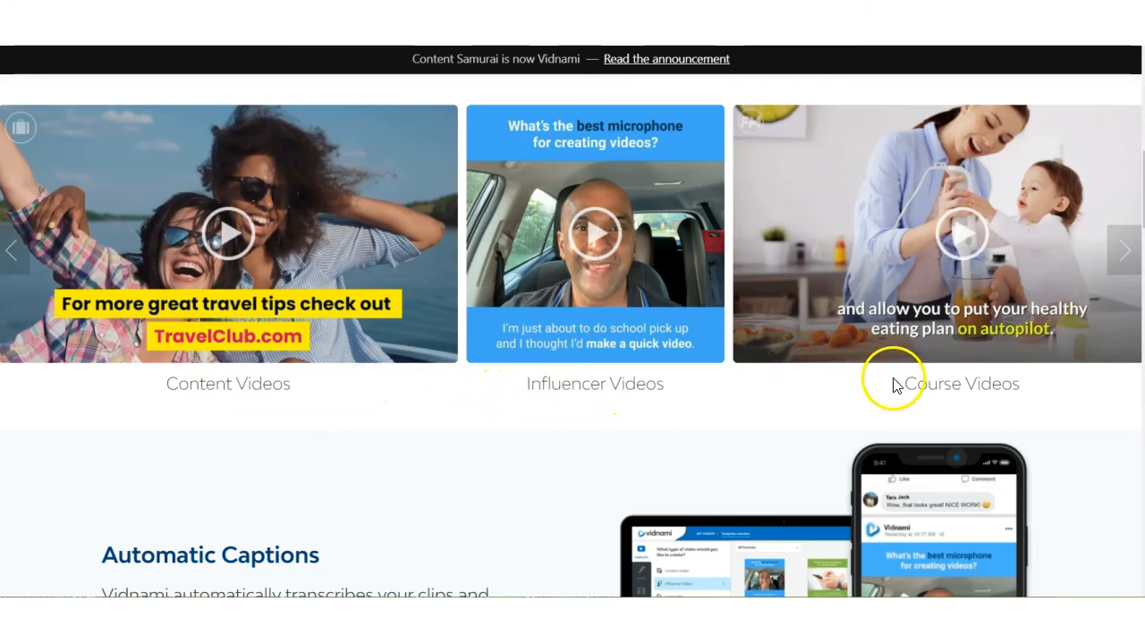
pyautogui.scroll(-4, 574, 377)
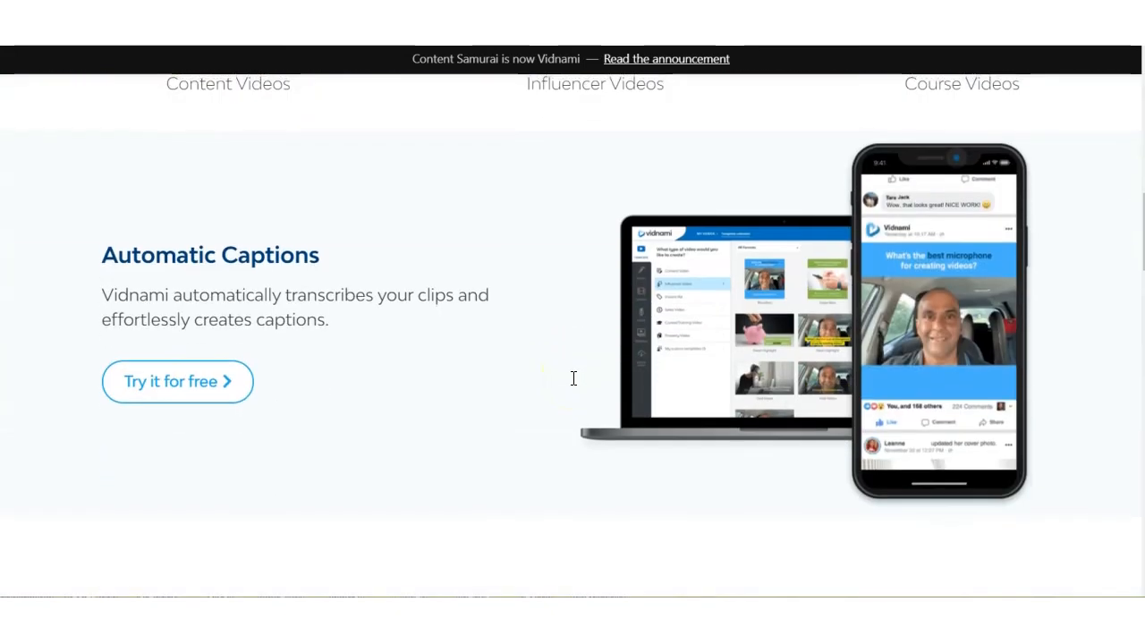
pyautogui.scroll(-3, 573, 378)
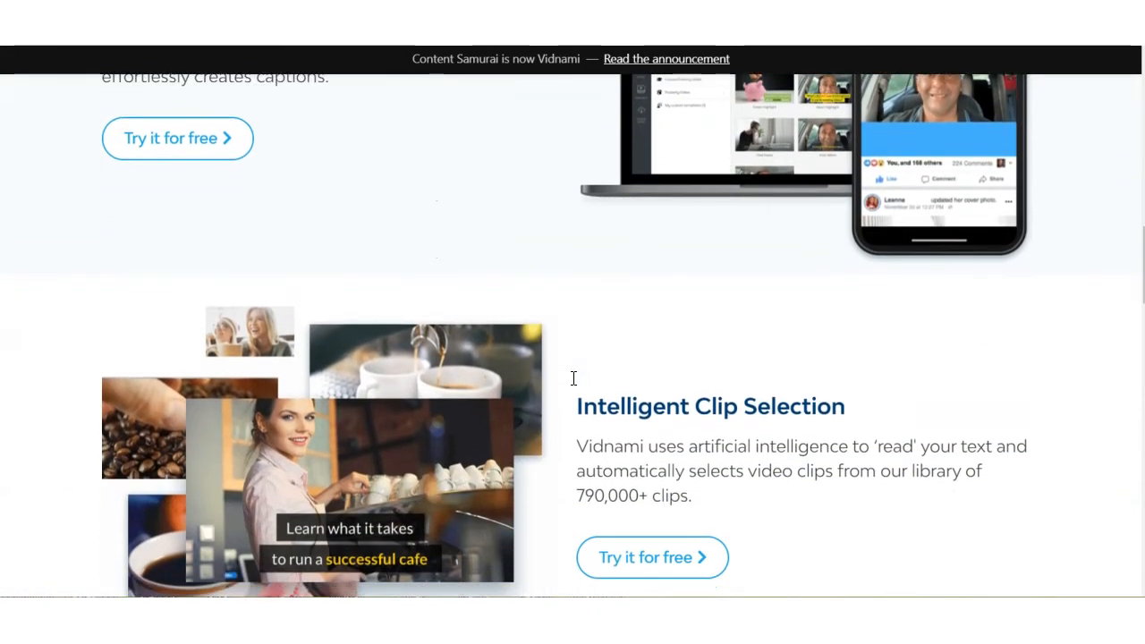
pyautogui.scroll(-3, 573, 377)
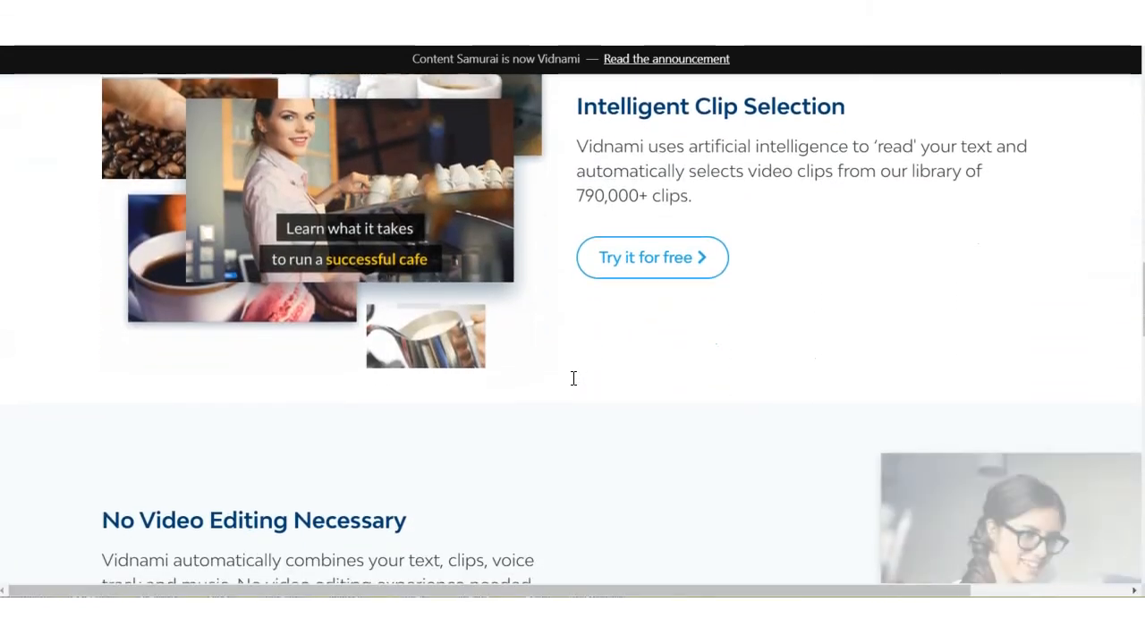
pyautogui.scroll(-4, 574, 377)
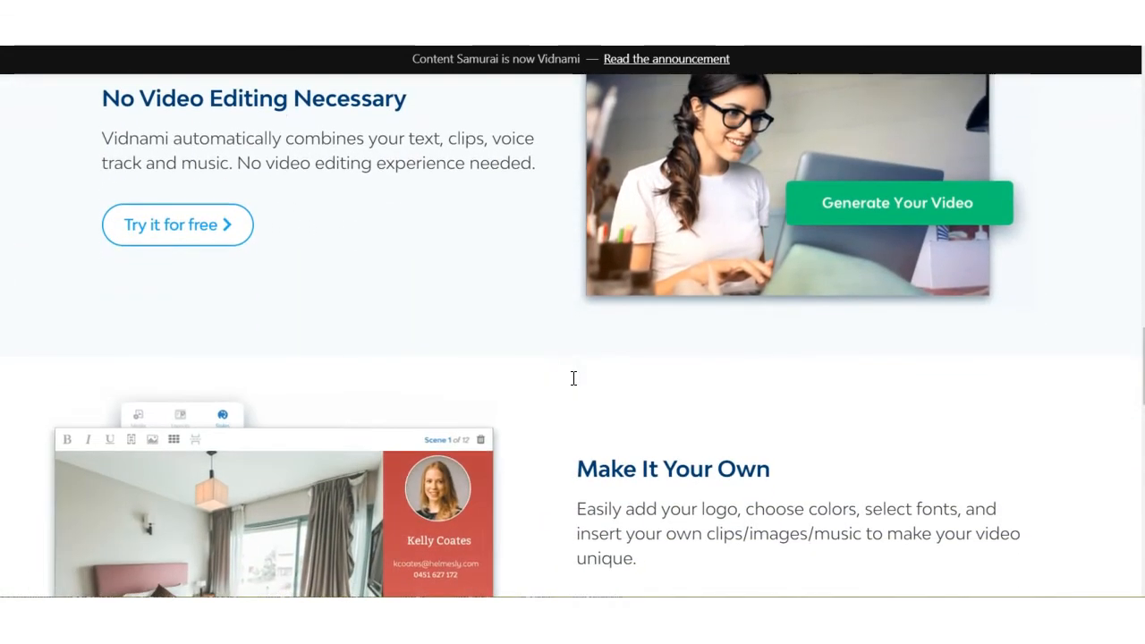
pyautogui.scroll(-4, 573, 378)
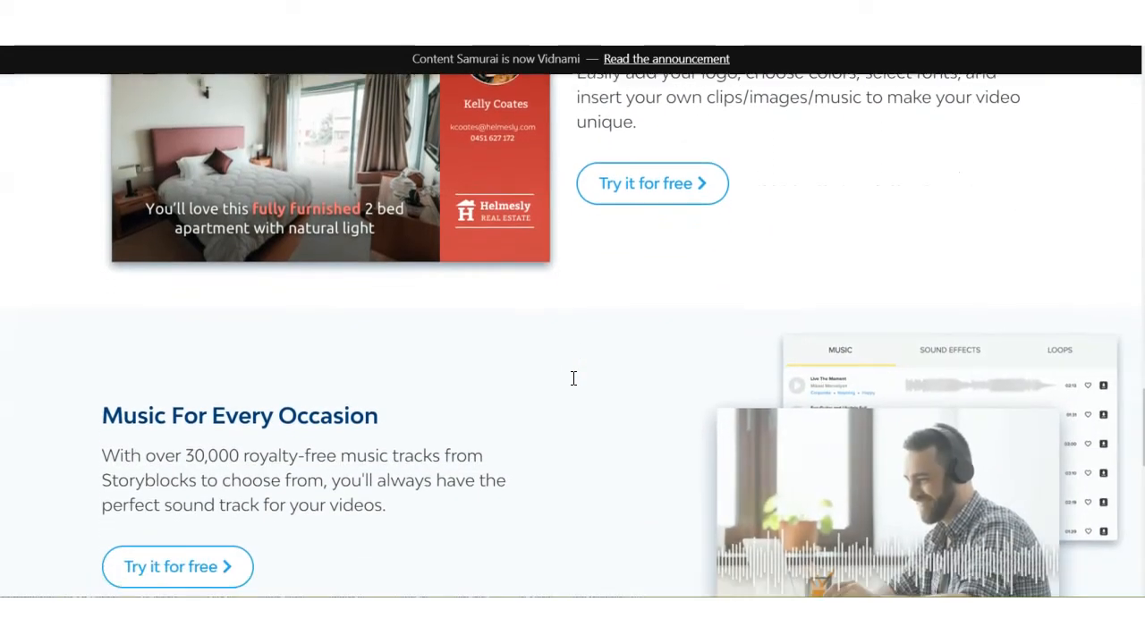
pyautogui.scroll(-5, 574, 377)
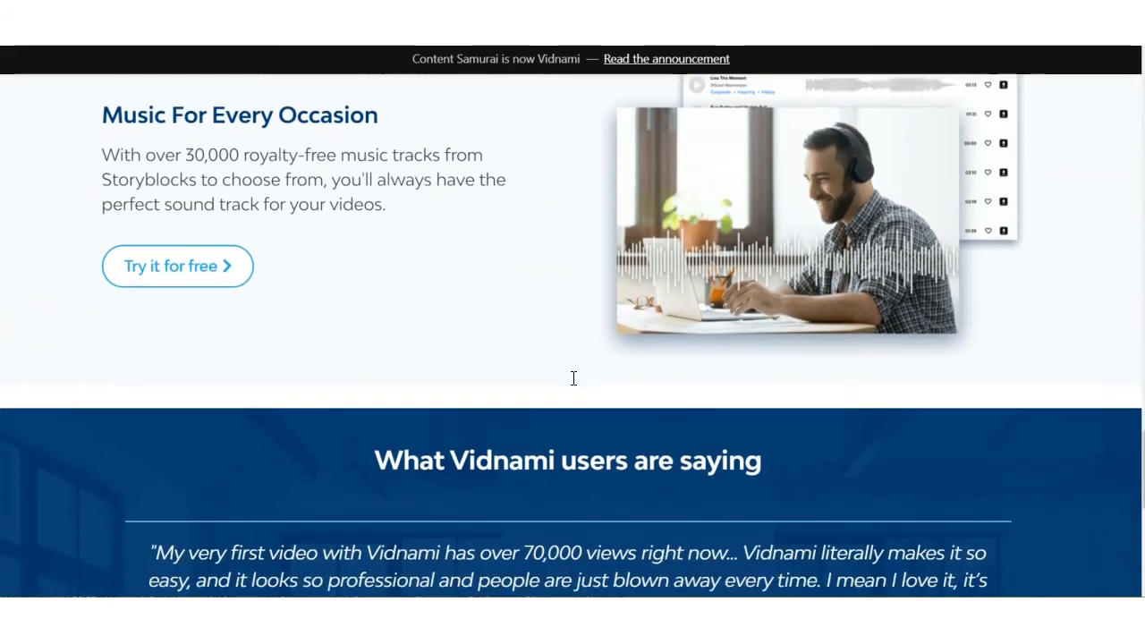
pyautogui.scroll(-3, 574, 377)
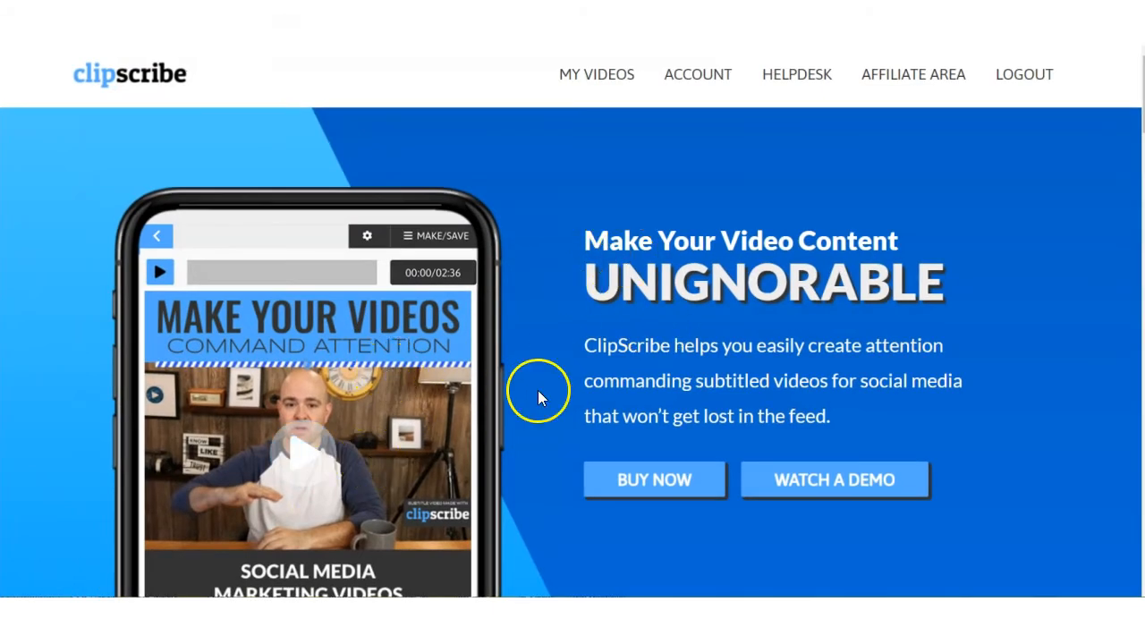
# Review the Clipscribe home page's Scale Attention examples and ClipScribe Features section, including subtitles, preset layouts, headlines, emojis and countdowns.
pyautogui.scroll(-2, 510, 408)
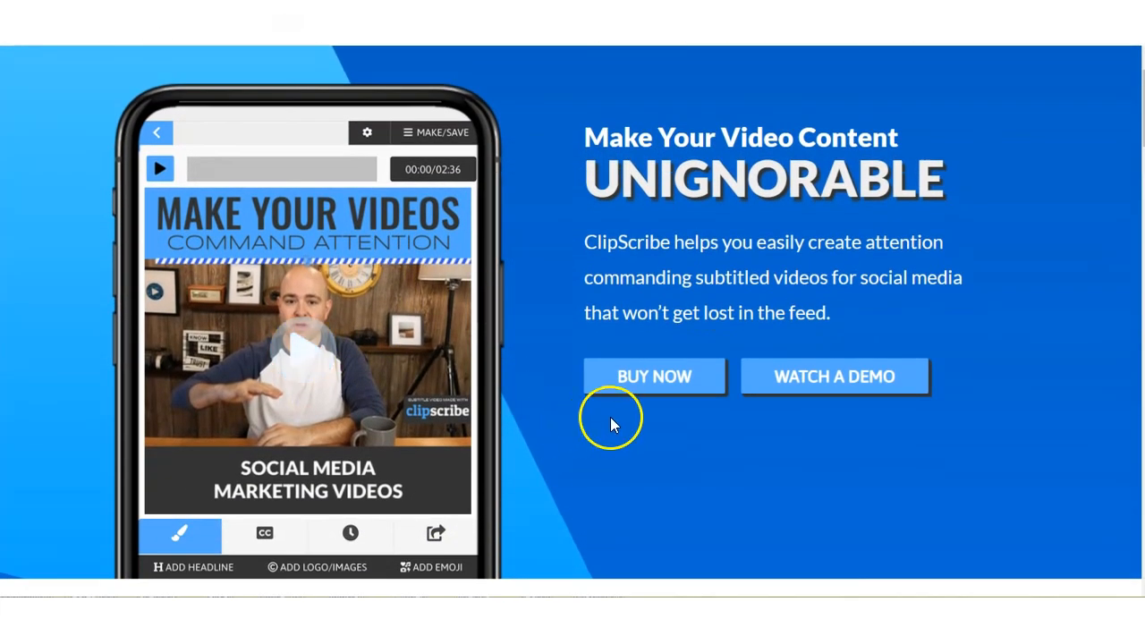
pyautogui.scroll(-3, 595, 460)
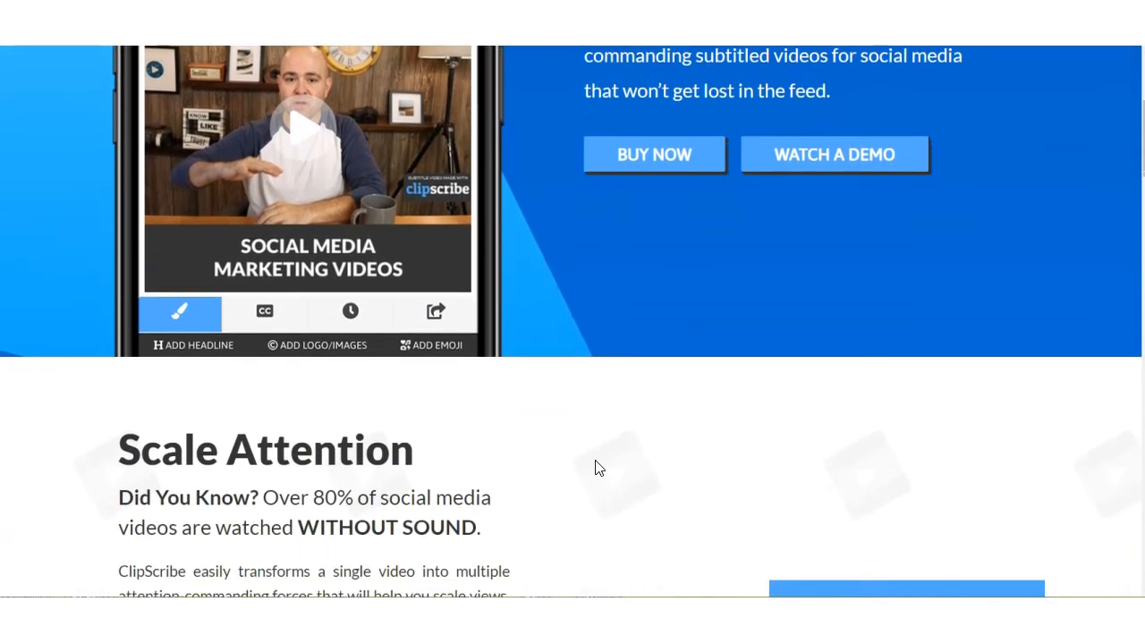
pyautogui.scroll(-1, 599, 467)
pyautogui.scroll(-2, 602, 445)
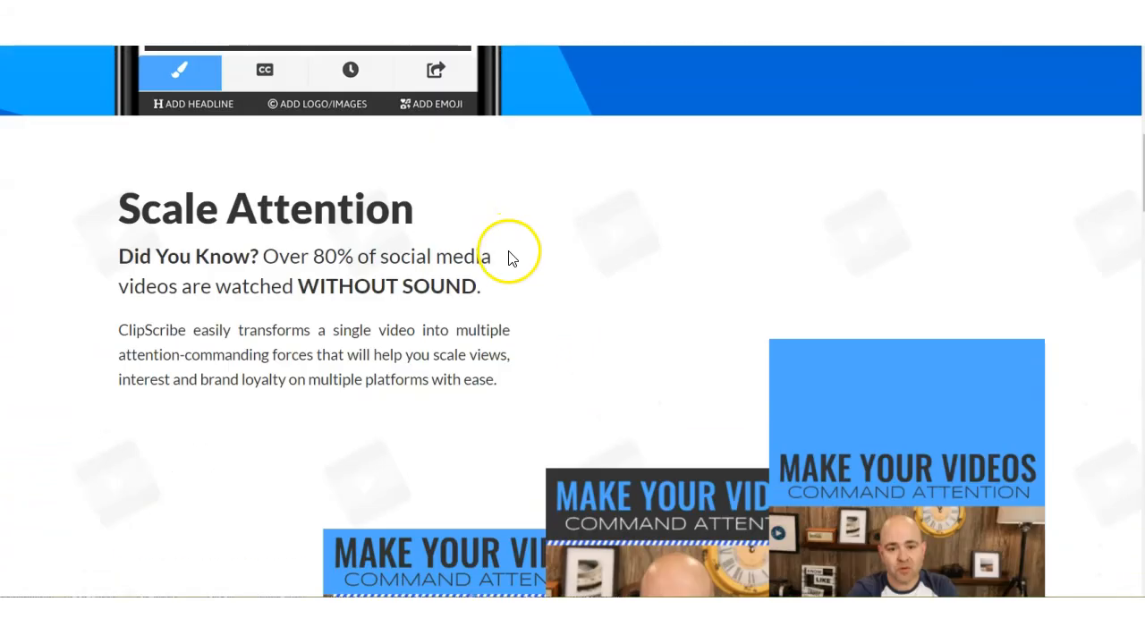
pyautogui.scroll(-3, 528, 296)
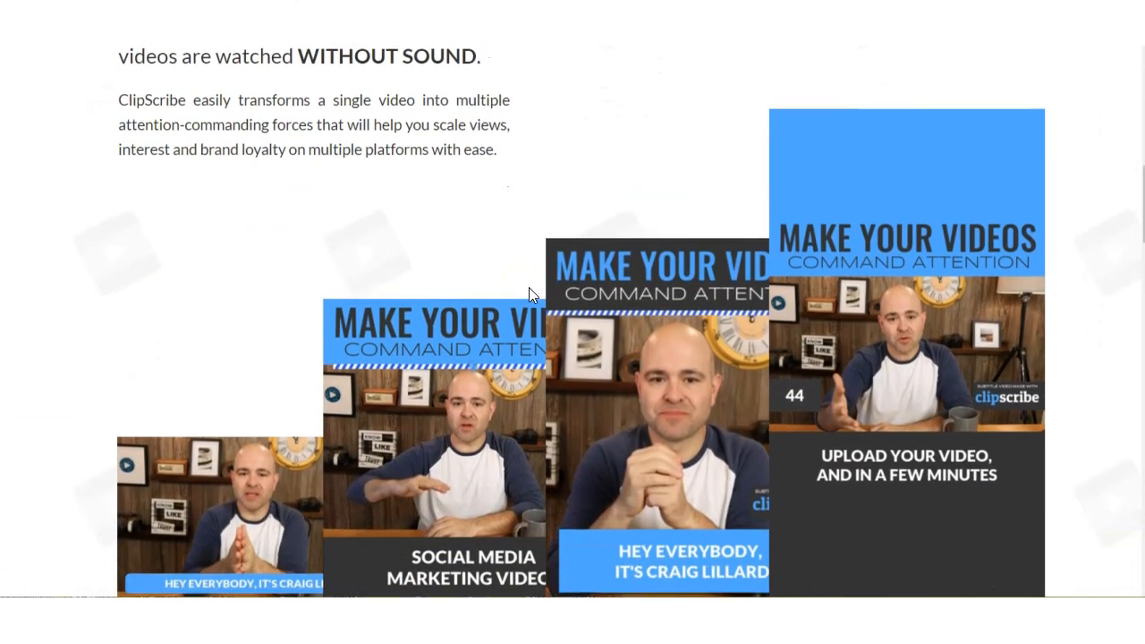
pyautogui.scroll(-3, 529, 296)
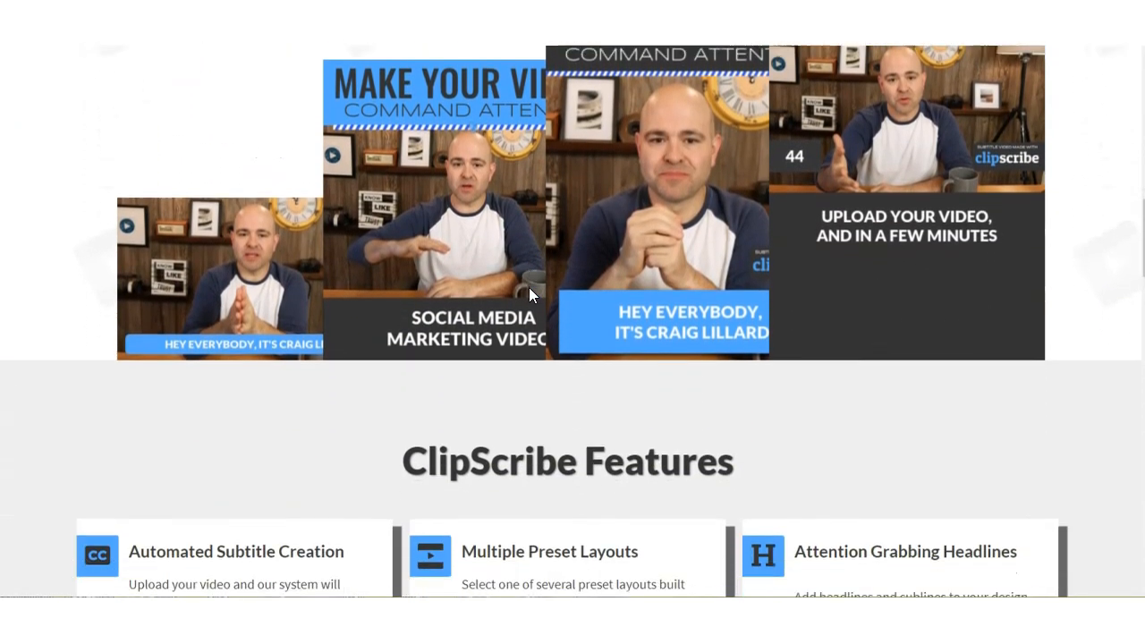
pyautogui.scroll(-3, 529, 295)
pyautogui.scroll(4, 529, 295)
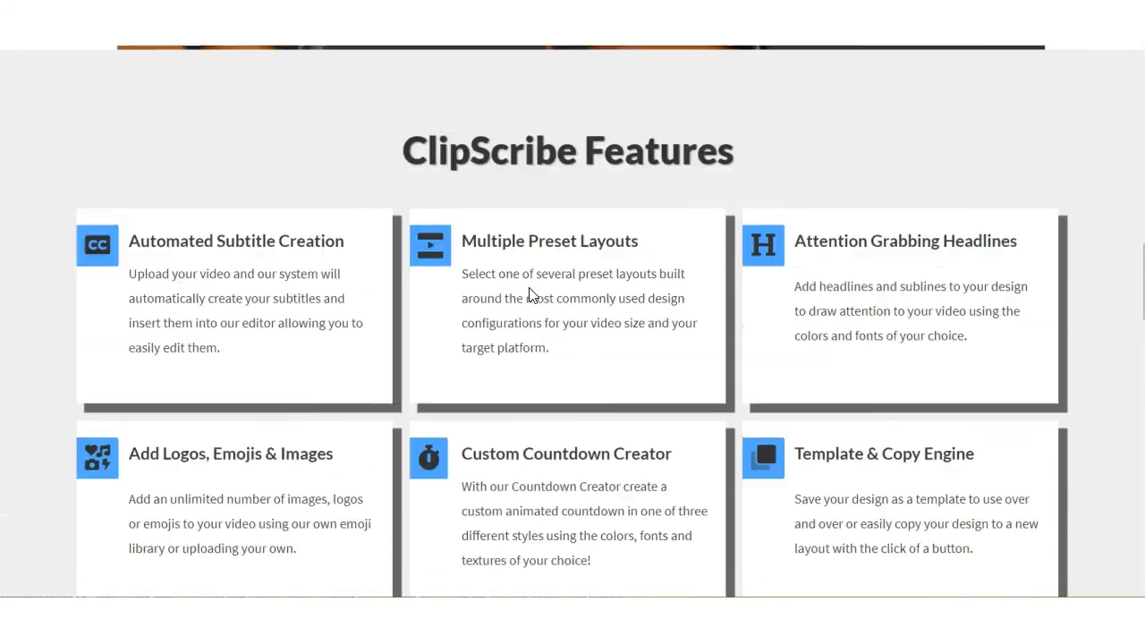
pyautogui.scroll(3, 530, 289)
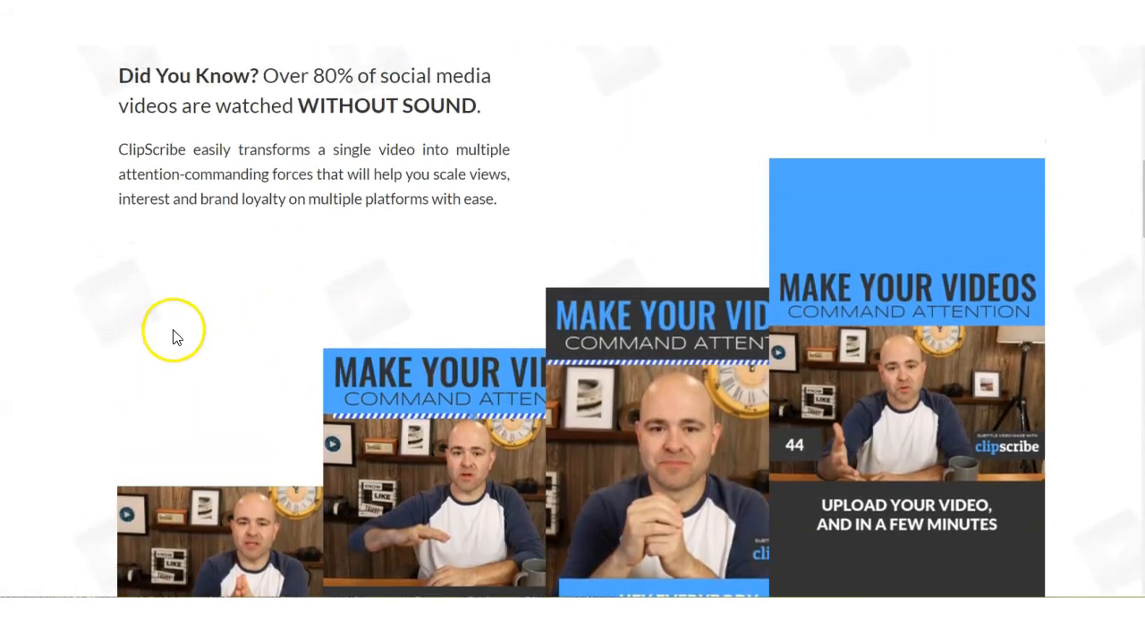
pyautogui.scroll(8, 528, 241)
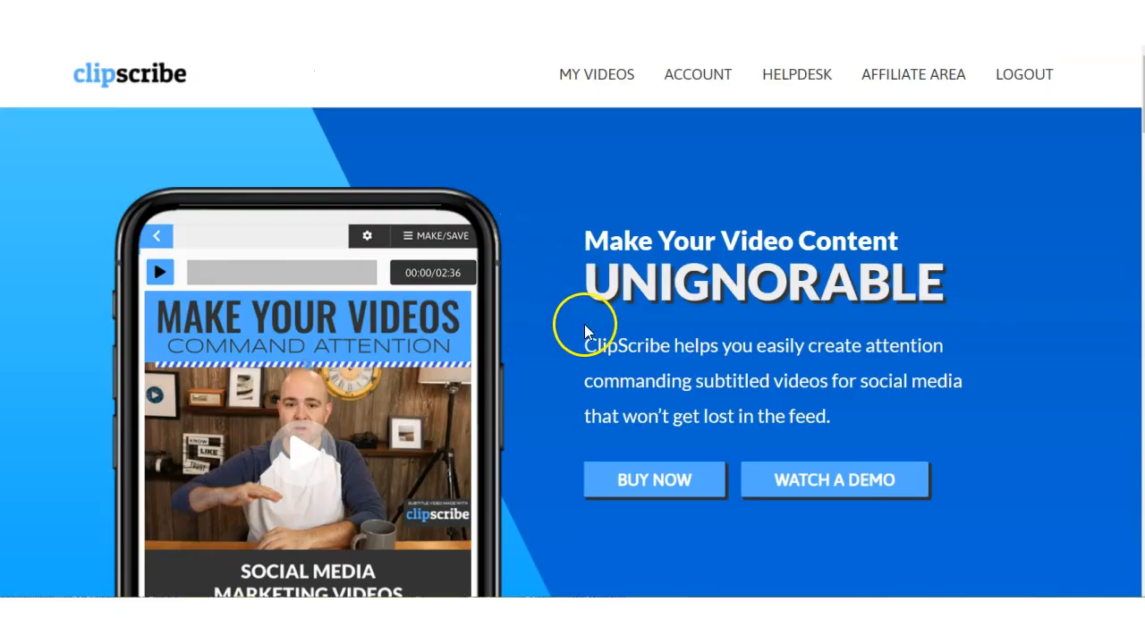
pyautogui.scroll(-1, 757, 301)
pyautogui.scroll(1, 756, 301)
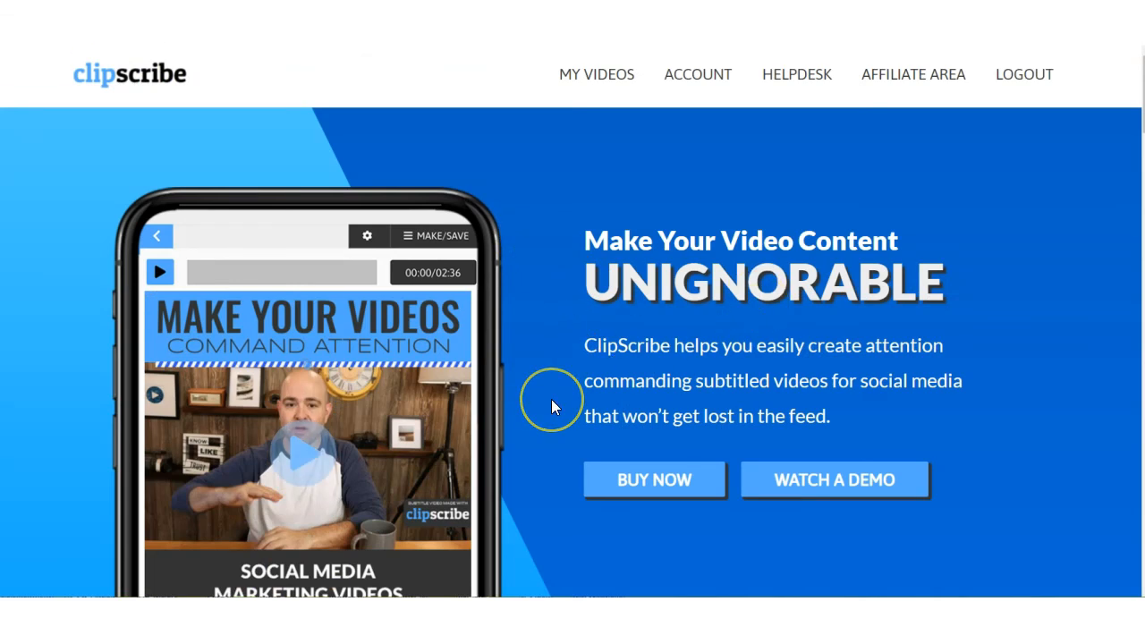
pyautogui.scroll(-1, 507, 333)
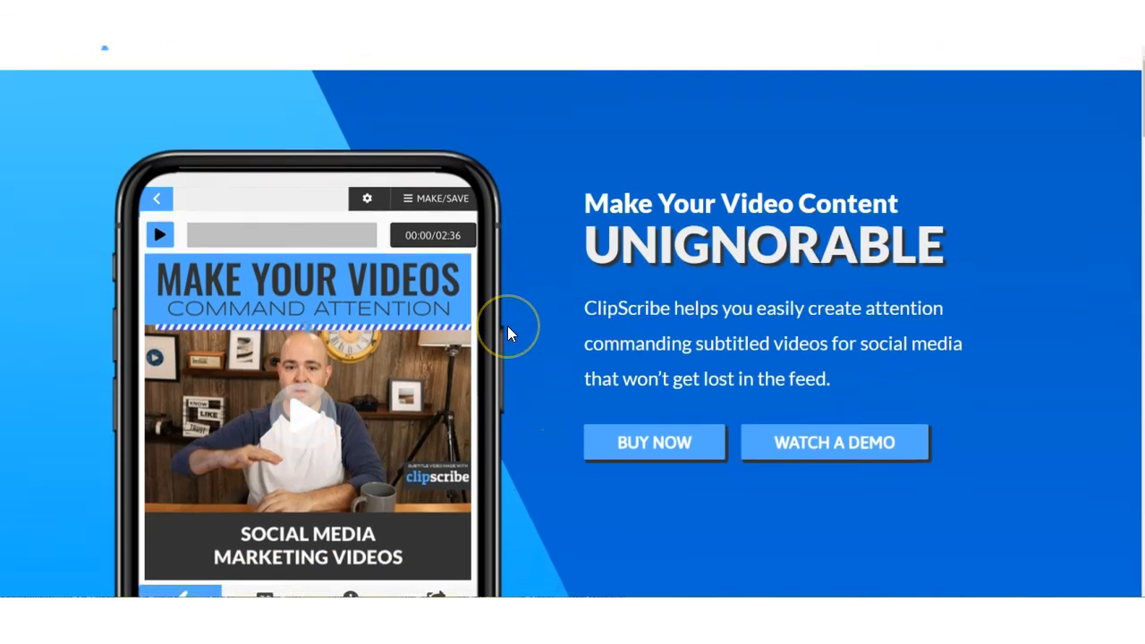
pyautogui.scroll(-1, 507, 325)
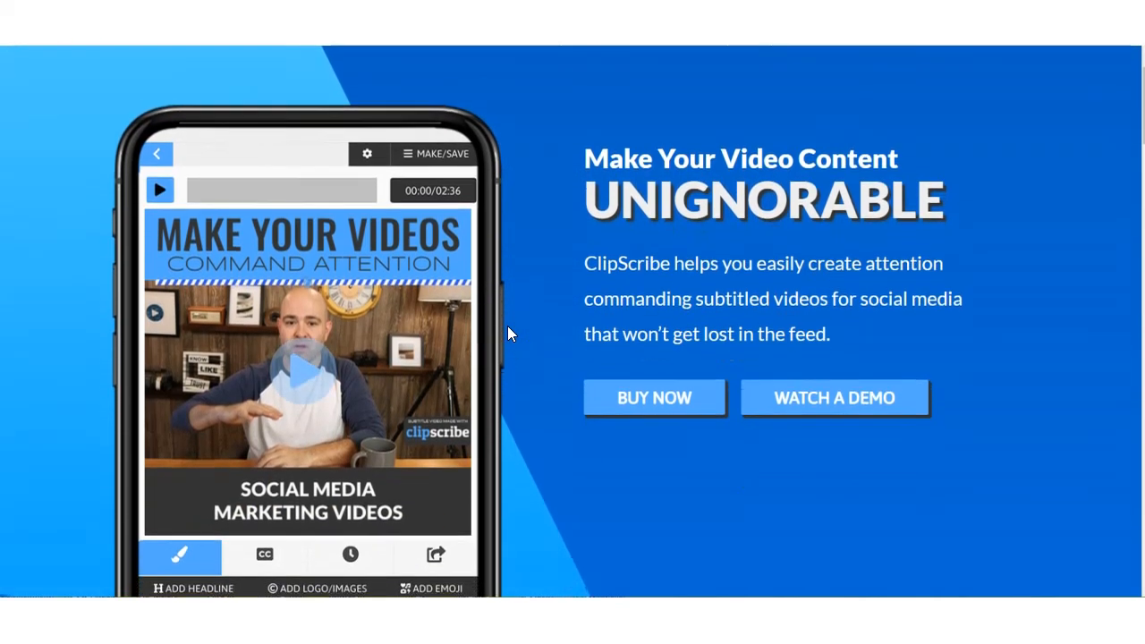
pyautogui.click(484, 348)
pyautogui.click(408, 401)
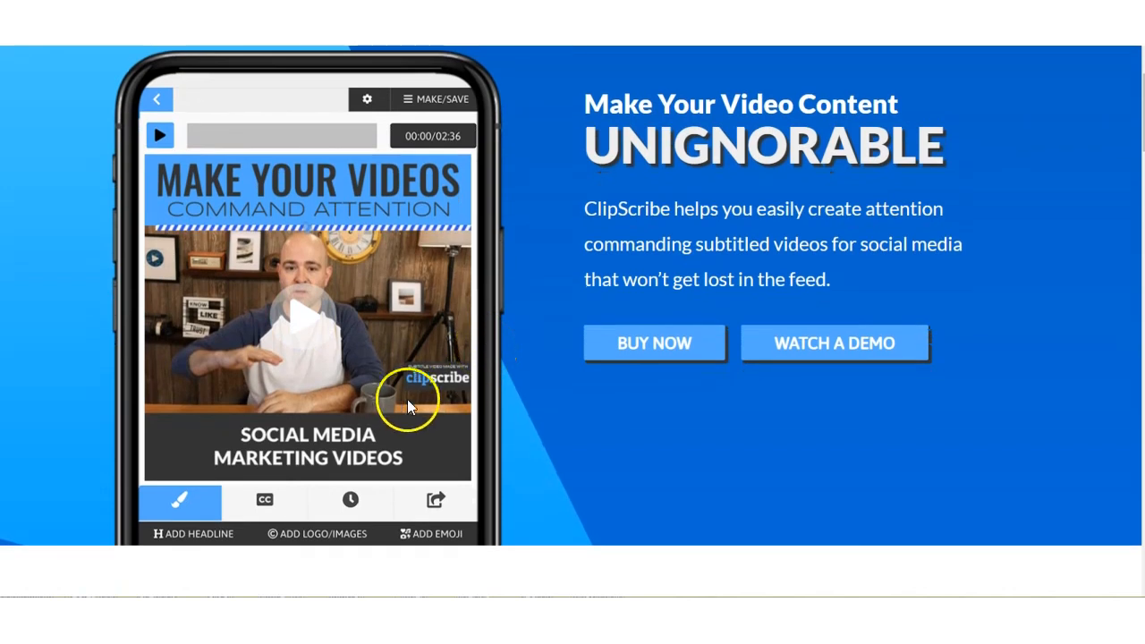
pyautogui.scroll(2, 526, 123)
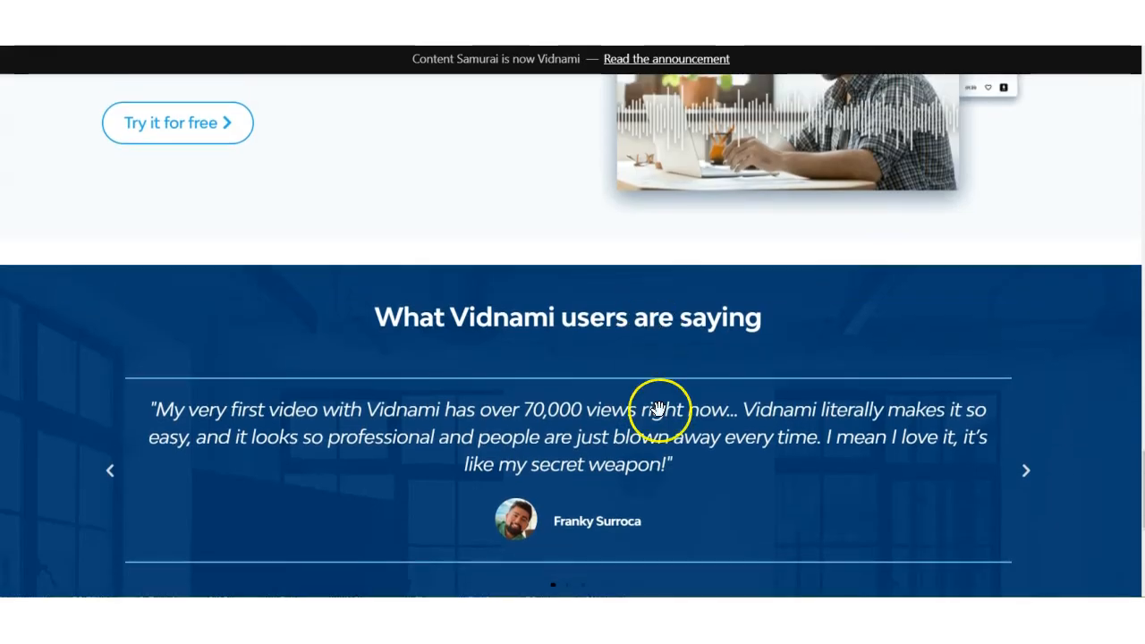
# Return to the Vidnami home page and re-examine its content, influencer and course video samples, Automatic Captions and Intelligent Clip Selection.
pyautogui.scroll(15, 659, 412)
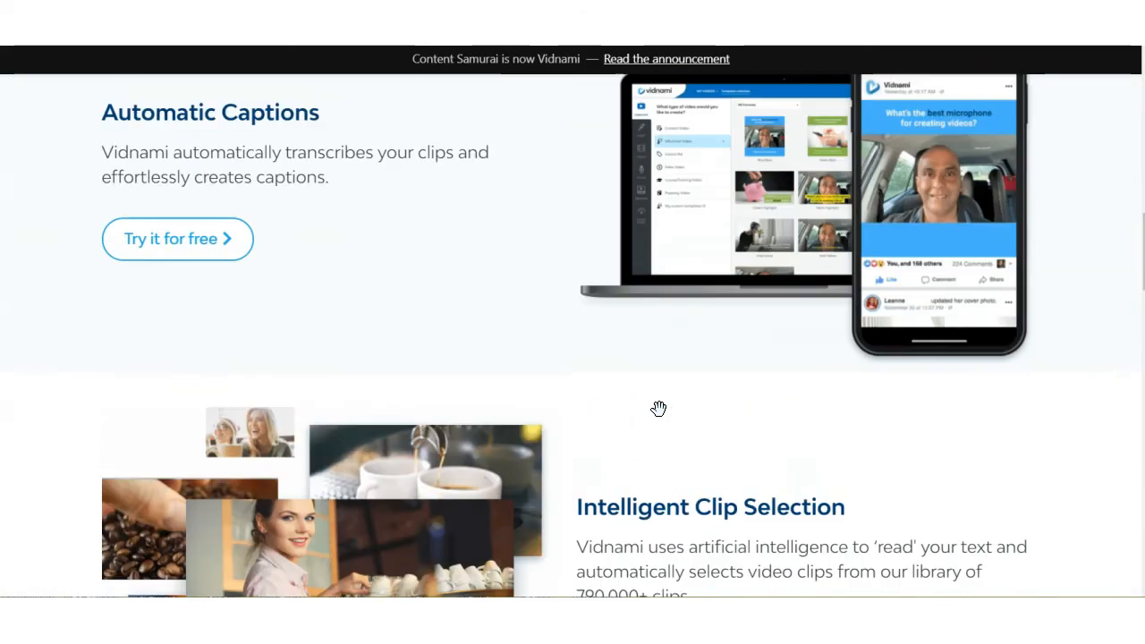
pyautogui.scroll(10, 659, 408)
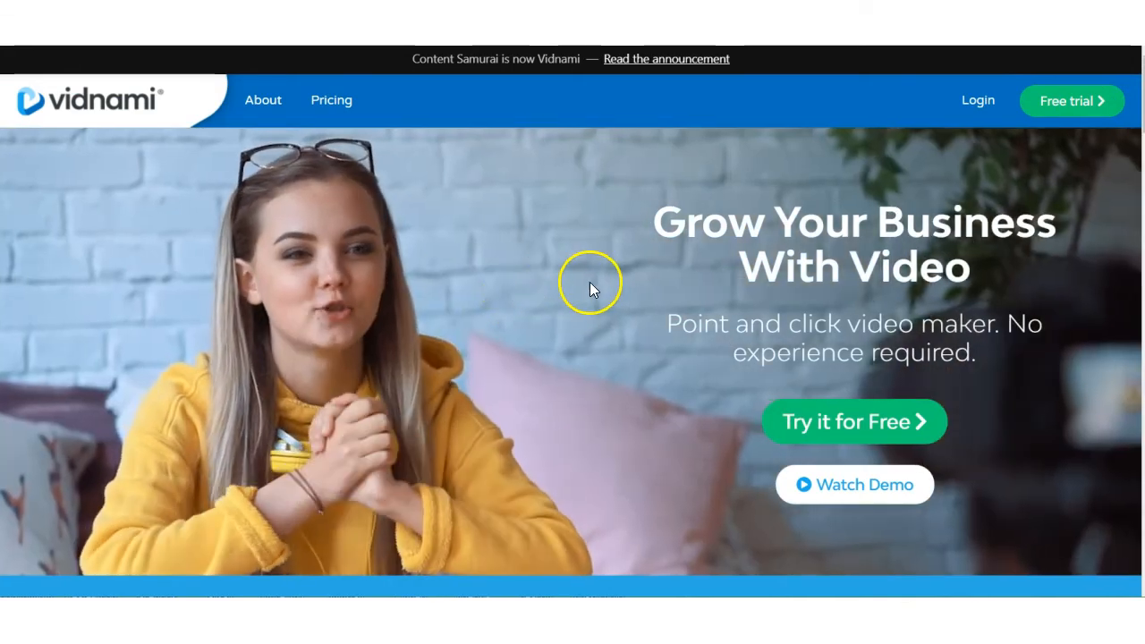
pyautogui.scroll(-1, 598, 328)
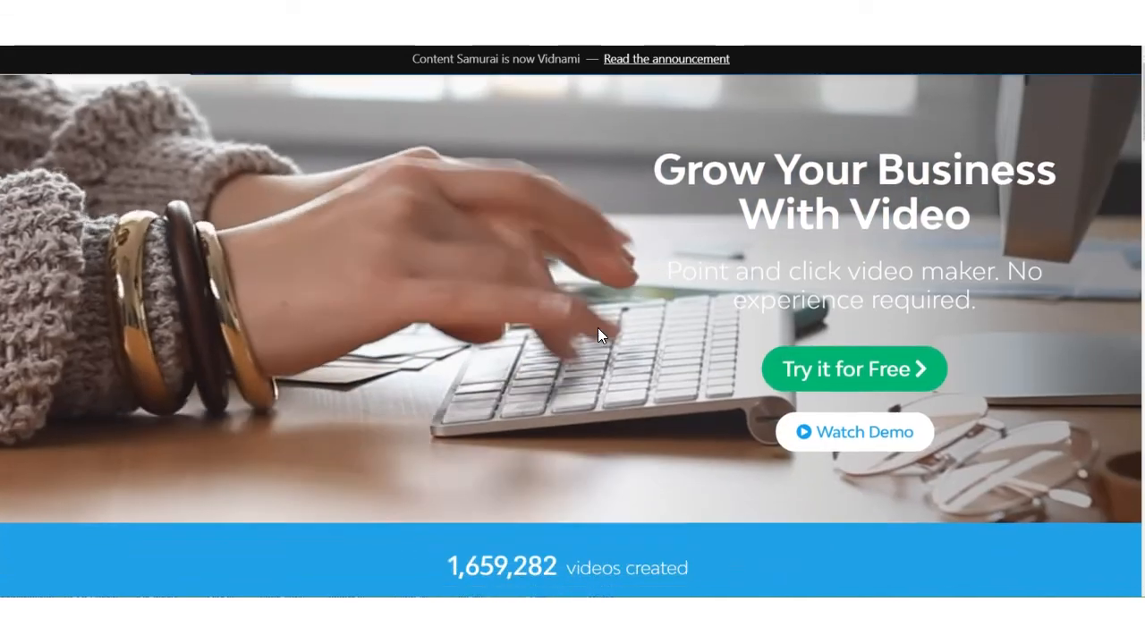
pyautogui.scroll(-3, 597, 328)
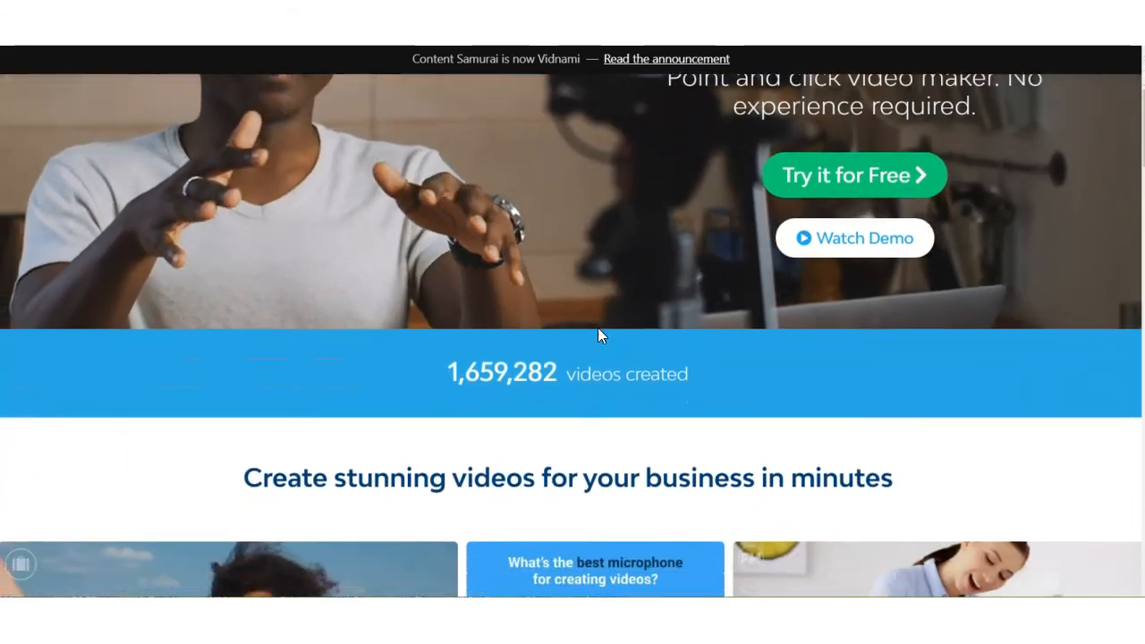
pyautogui.scroll(-3, 599, 333)
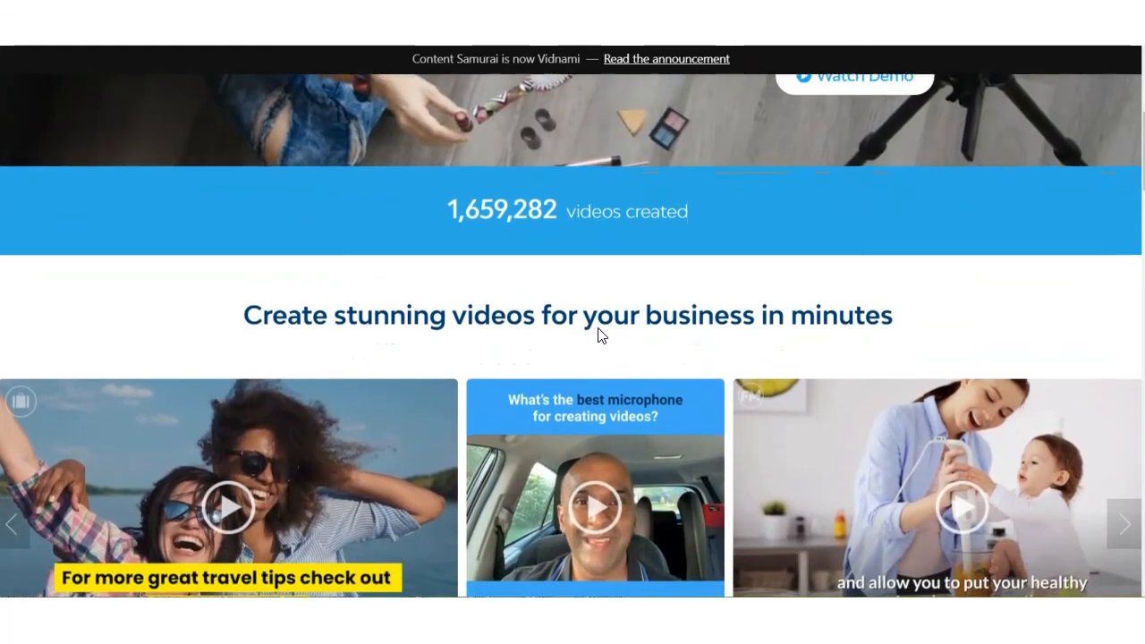
pyautogui.scroll(-3, 600, 334)
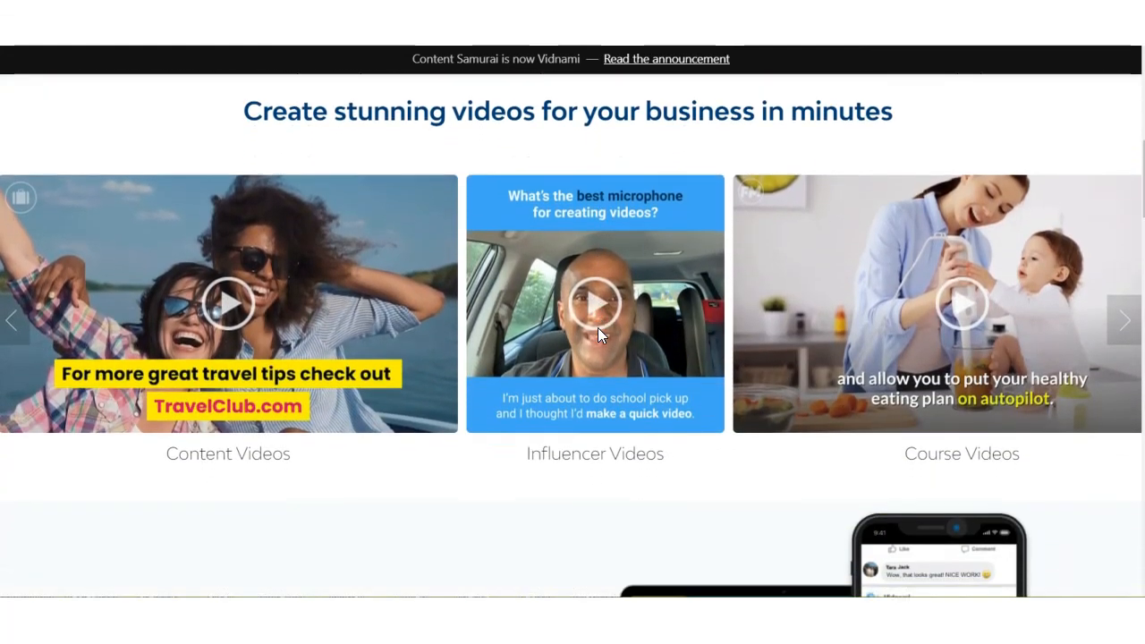
pyautogui.scroll(-3, 598, 334)
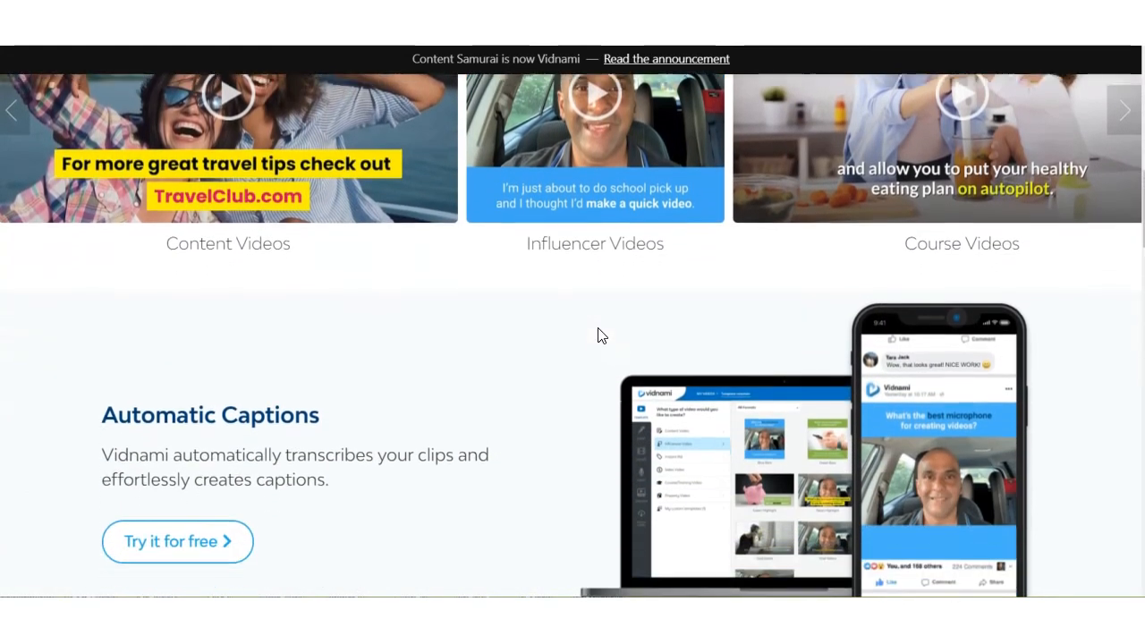
pyautogui.scroll(-3, 599, 336)
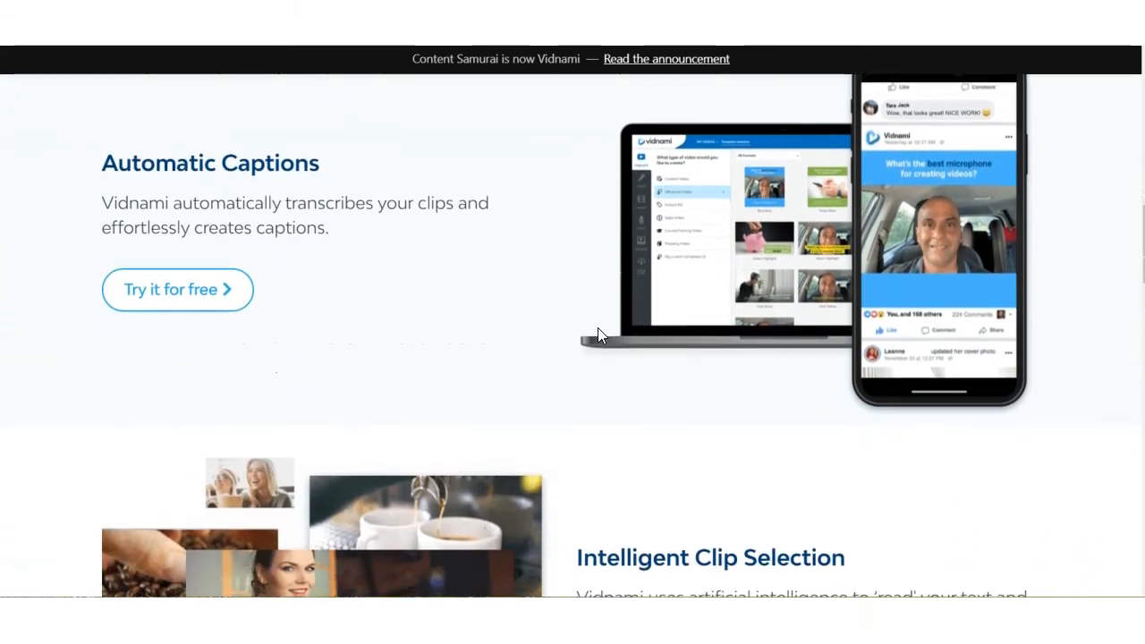
pyautogui.scroll(-5, 598, 334)
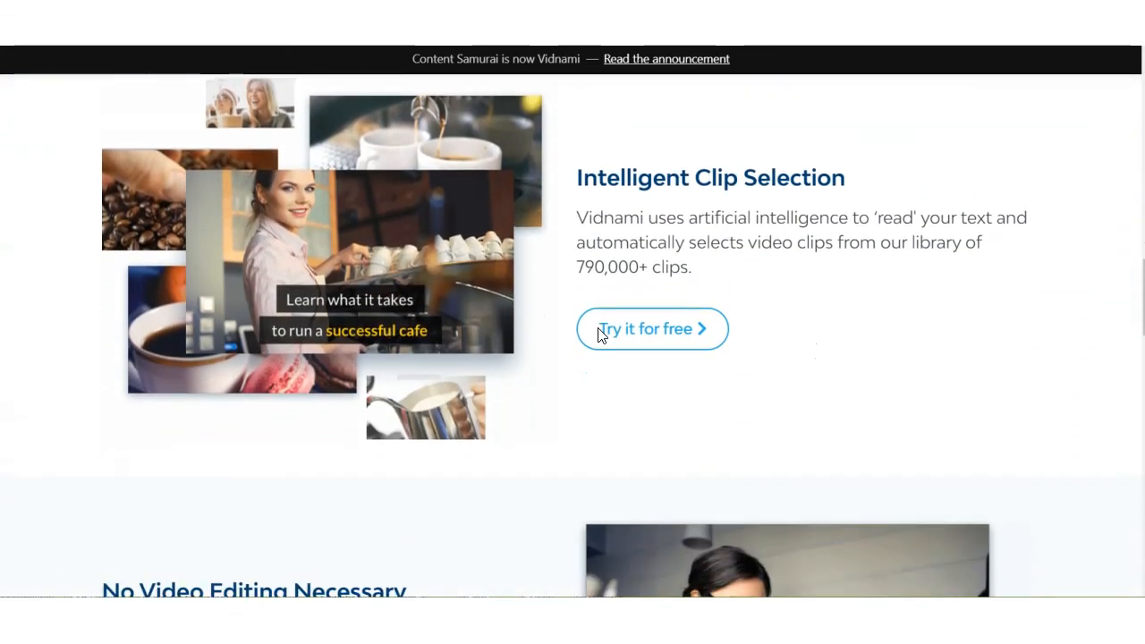
pyautogui.scroll(-2, 599, 333)
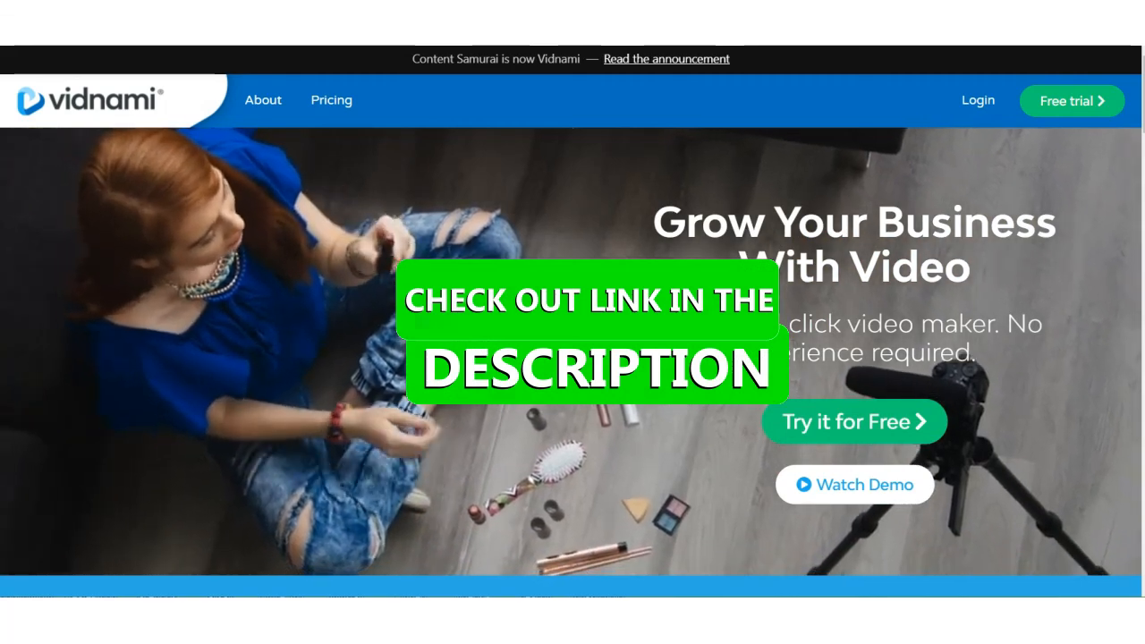
pyautogui.scroll(-10, 203, 462)
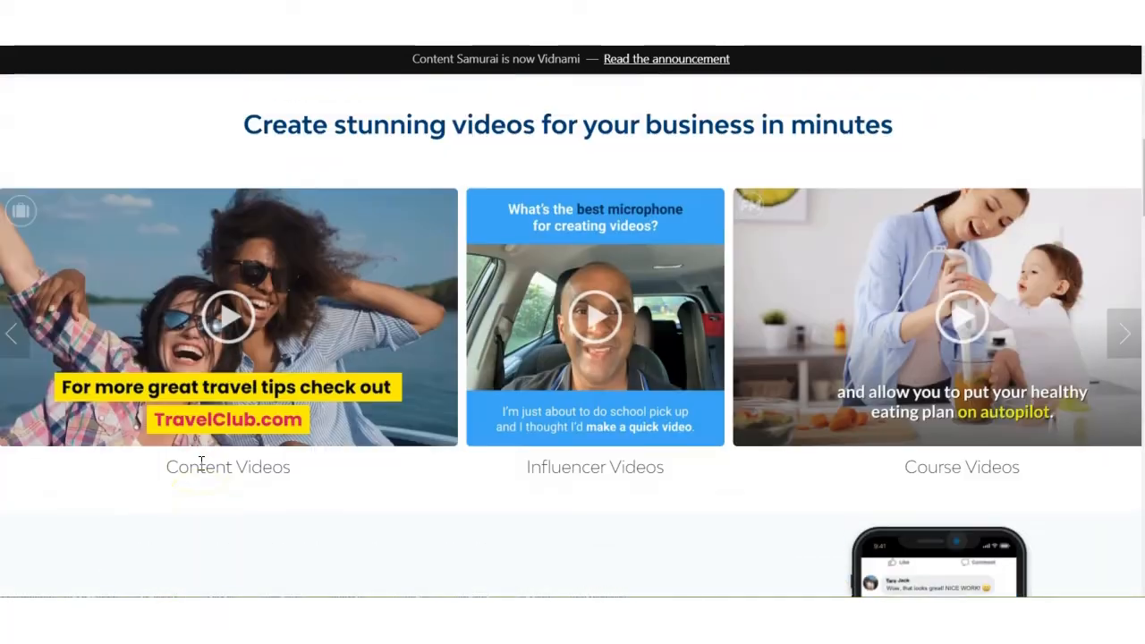